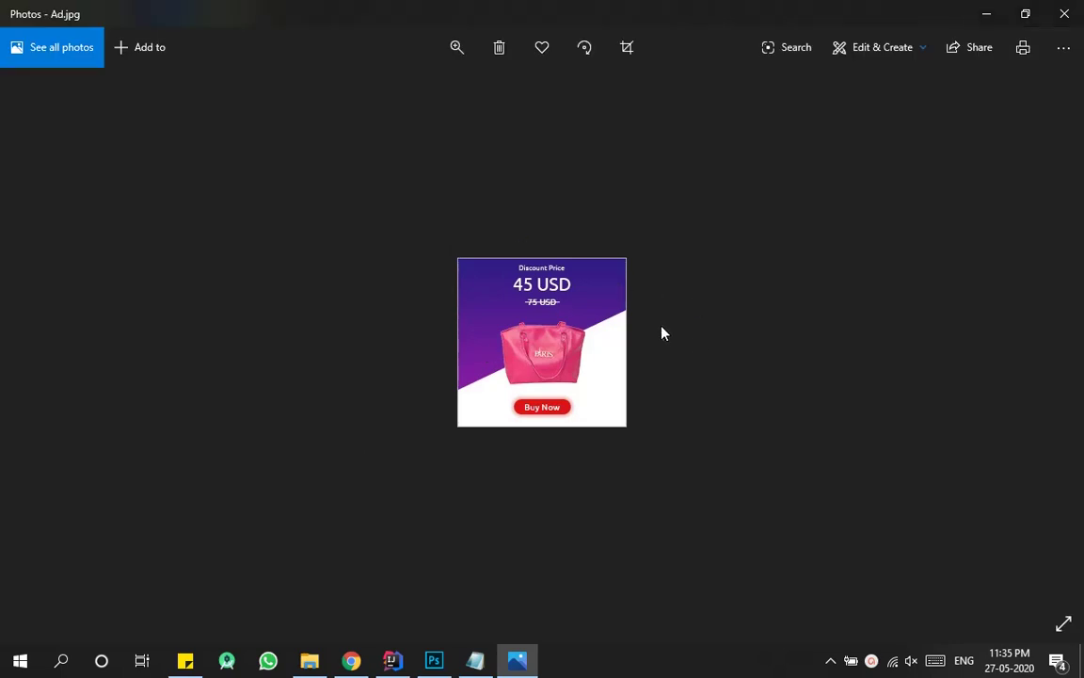
Examine the finished handbag advertisement in Ad.jpg and close the image.
scroll(670, 362, up, 2)
scroll(670, 362, down, 2)
scroll(670, 362, up, 1)
scroll(670, 361, down, 1)
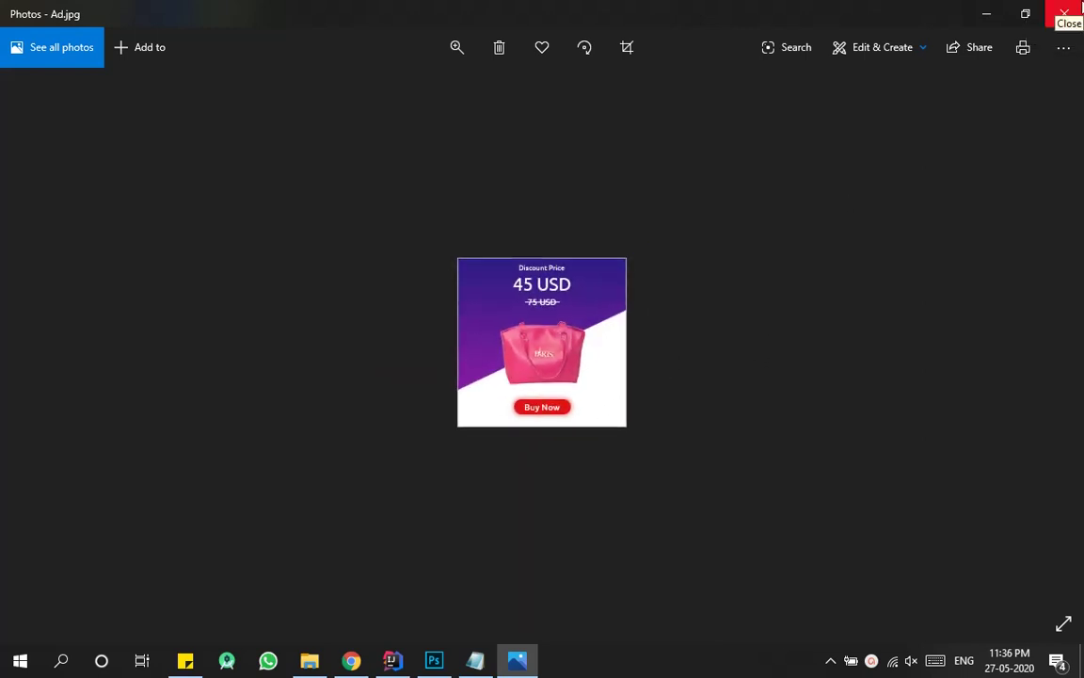
click(1079, 9)
click(899, 107)
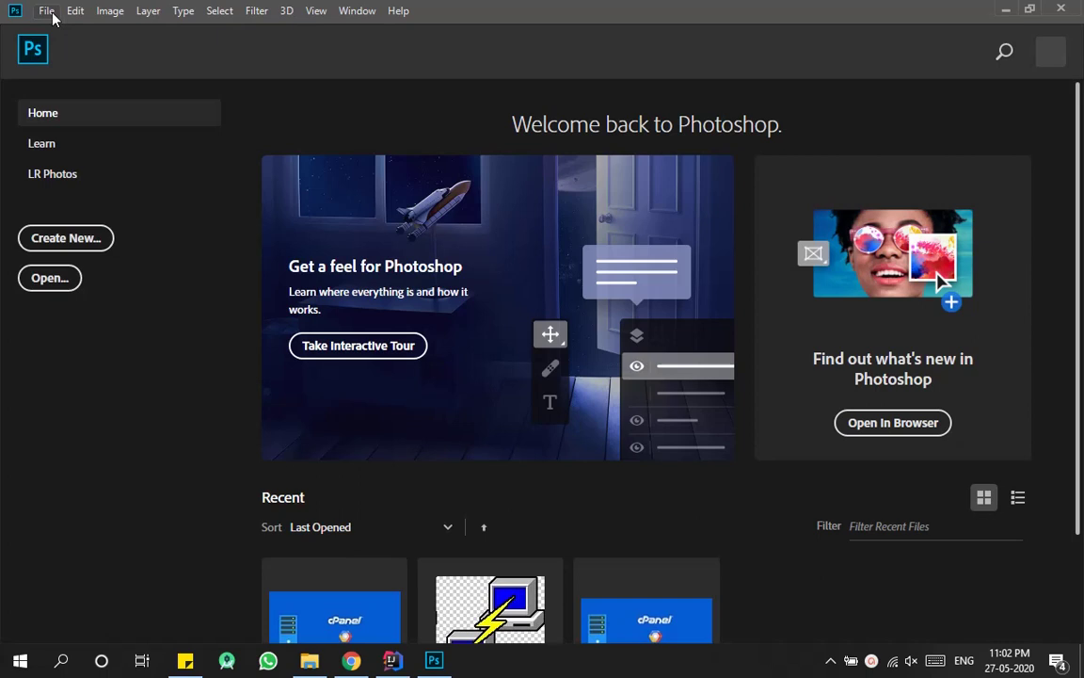
Start a new document in Photoshop with a width of 200 pixels and a height of 200 pixels.
click(47, 12)
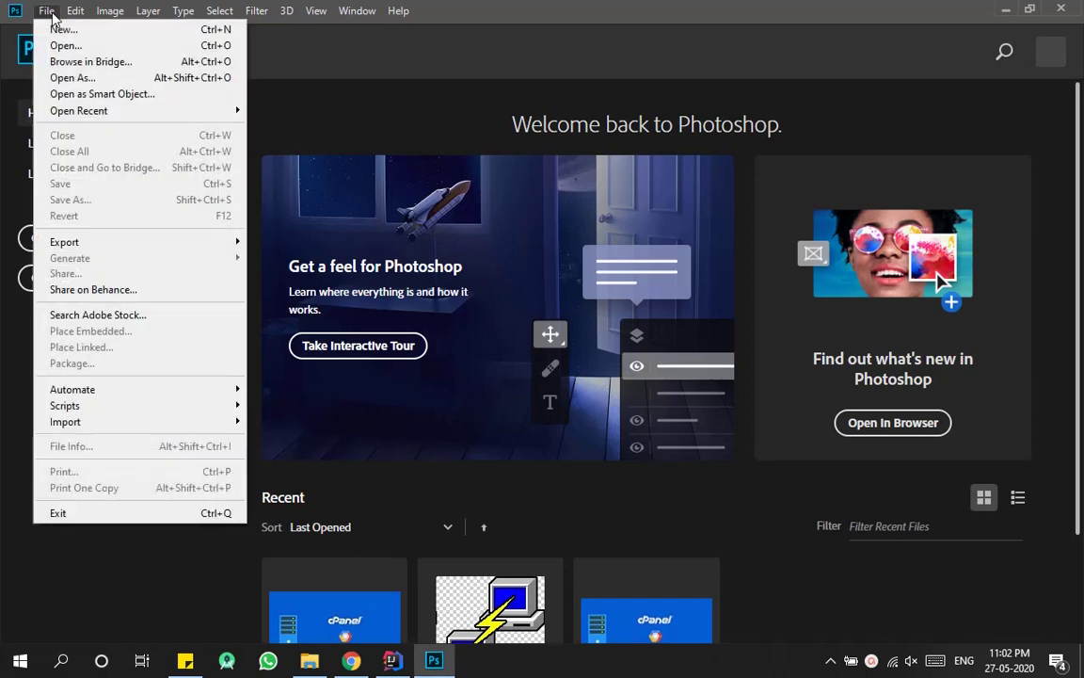
click(51, 13)
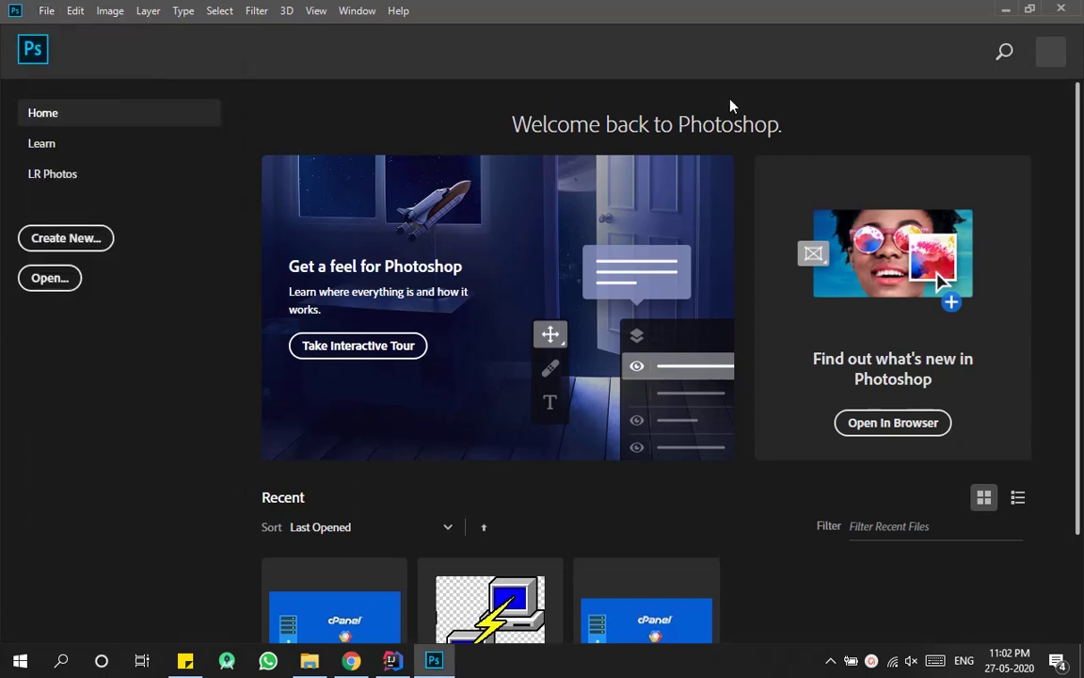
click(68, 239)
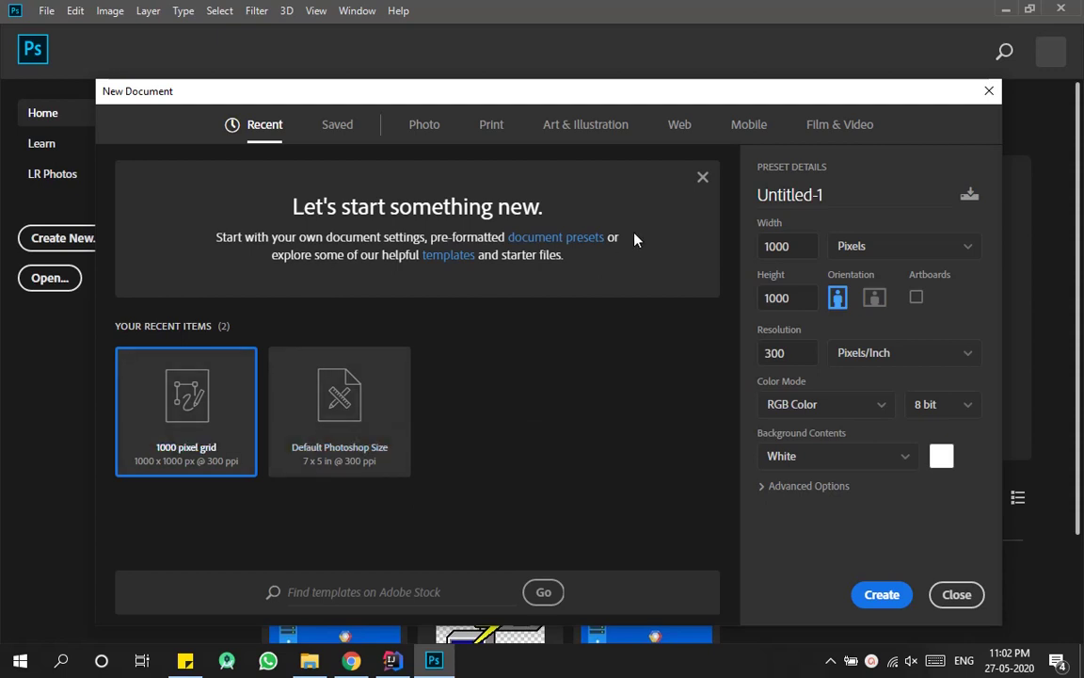
double_click(784, 245)
text(200)
double_click(781, 296)
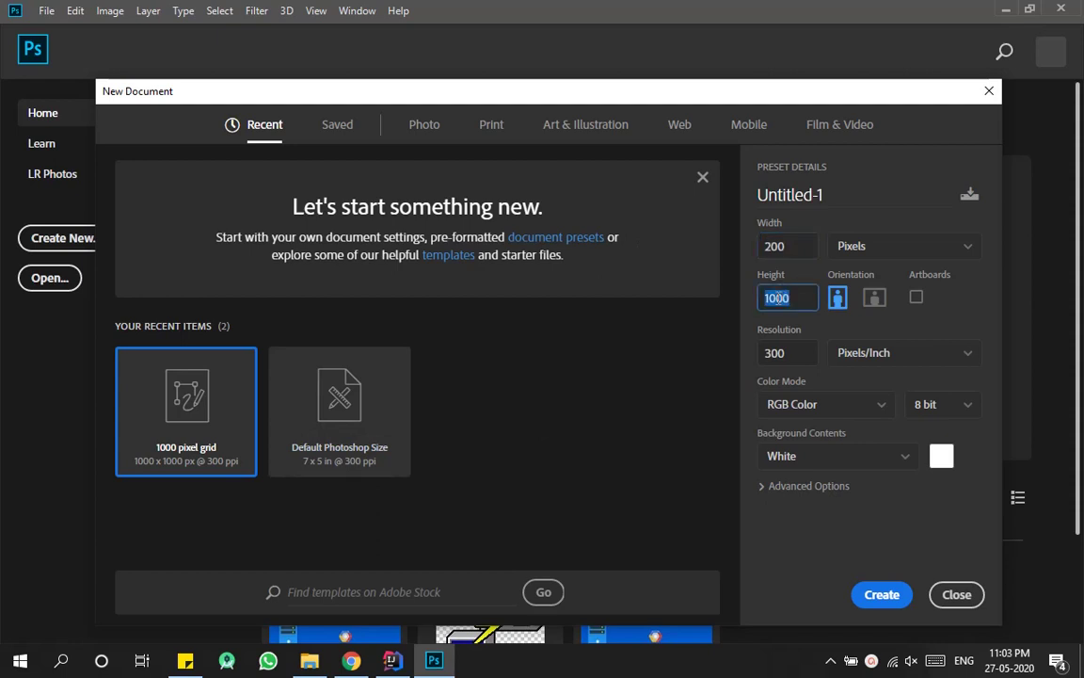
text(200)
Give the new document a custom grey background, b8b8b8, and create it.
click(940, 457)
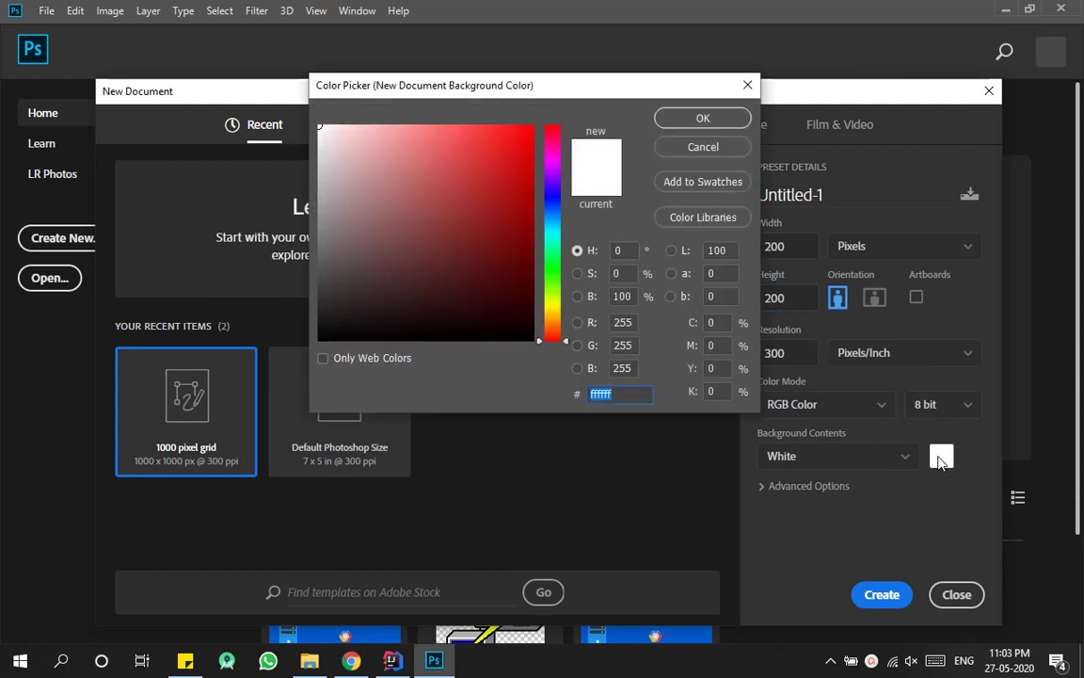
mouse_move(327, 202)
mouse_down()
mouse_move(317, 240)
mouse_move(323, 189)
mouse_move(278, 160)
mouse_move(312, 172)
mouse_move(312, 185)
mouse_up()
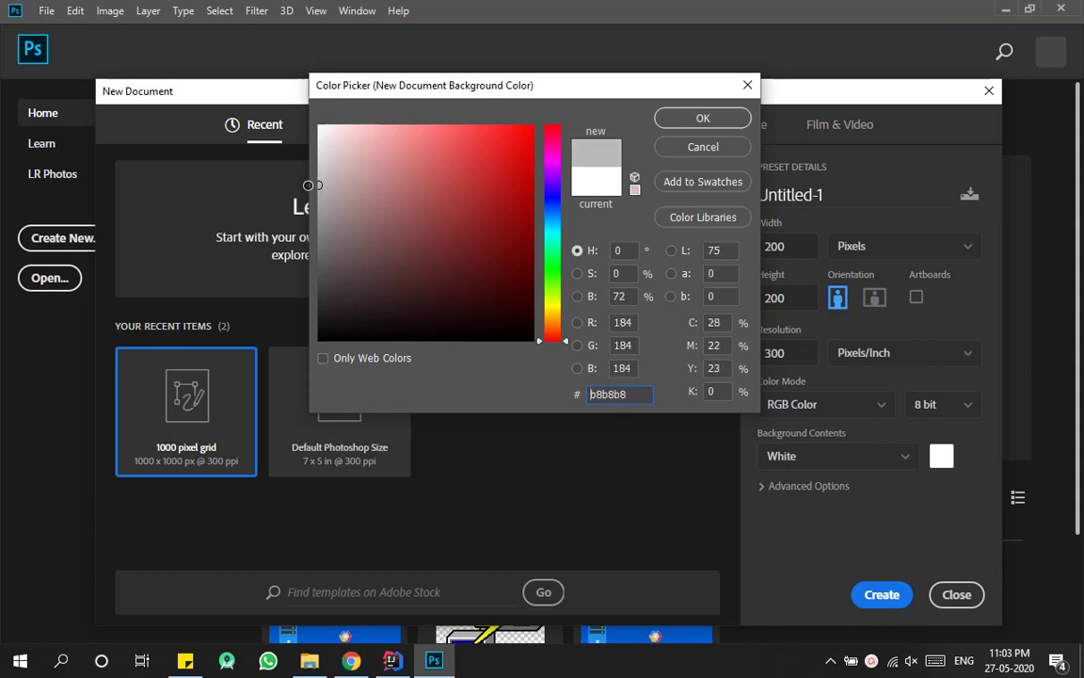
click(702, 118)
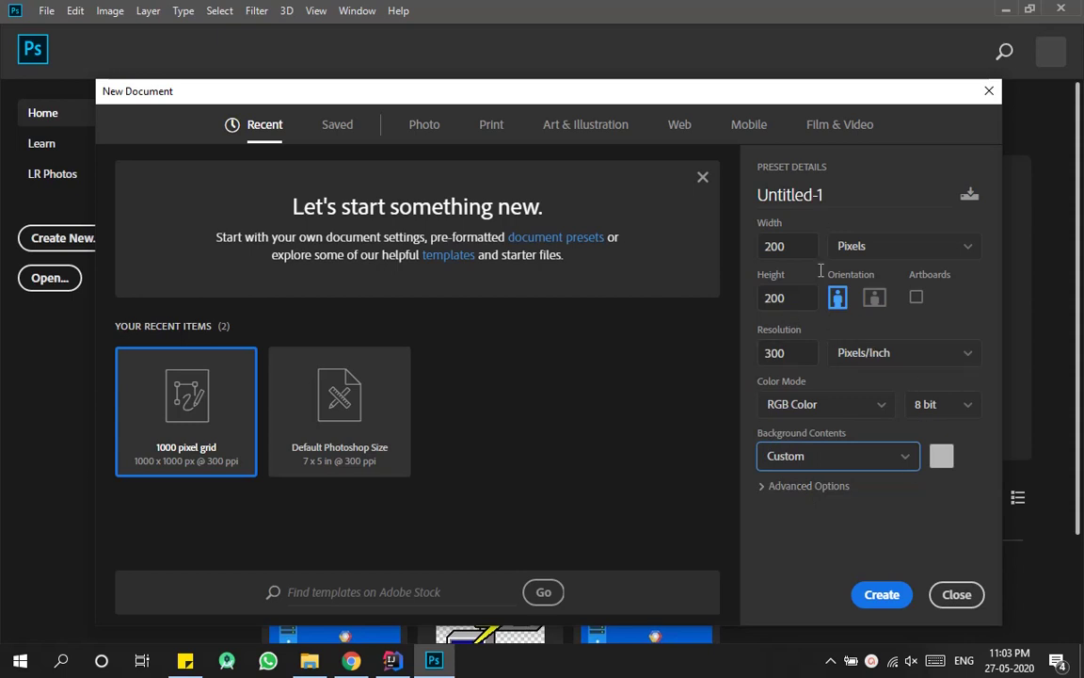
click(883, 595)
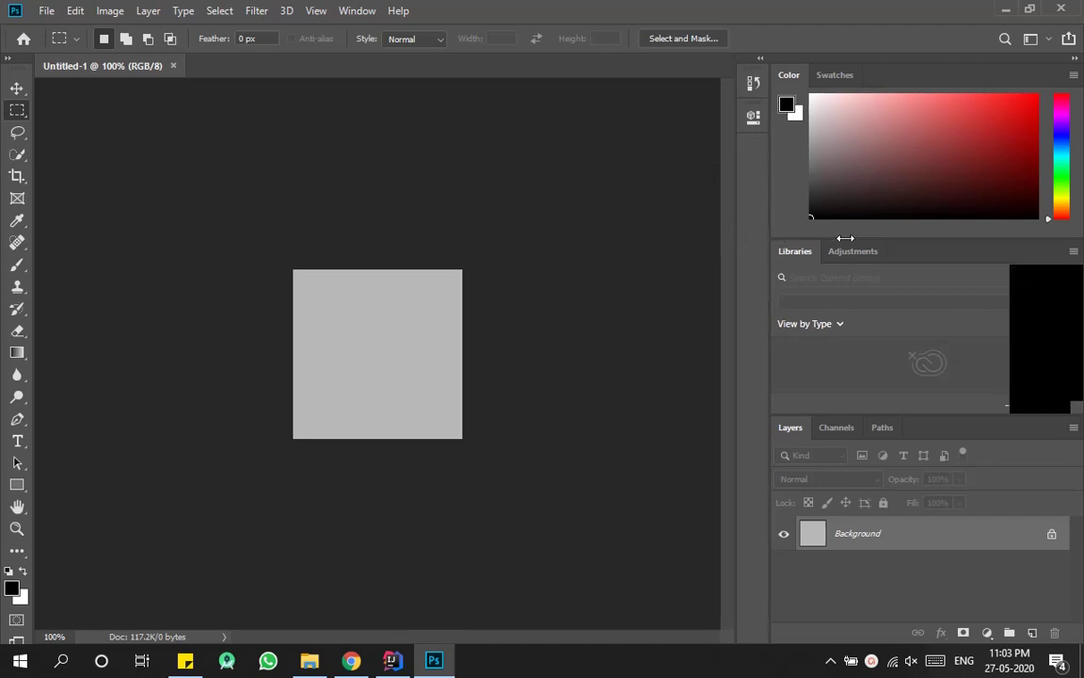
Draw a black rectangle shape of about 199 × 199 px from the canvas's upper-left corner.
drag(770, 238, 1013, 232)
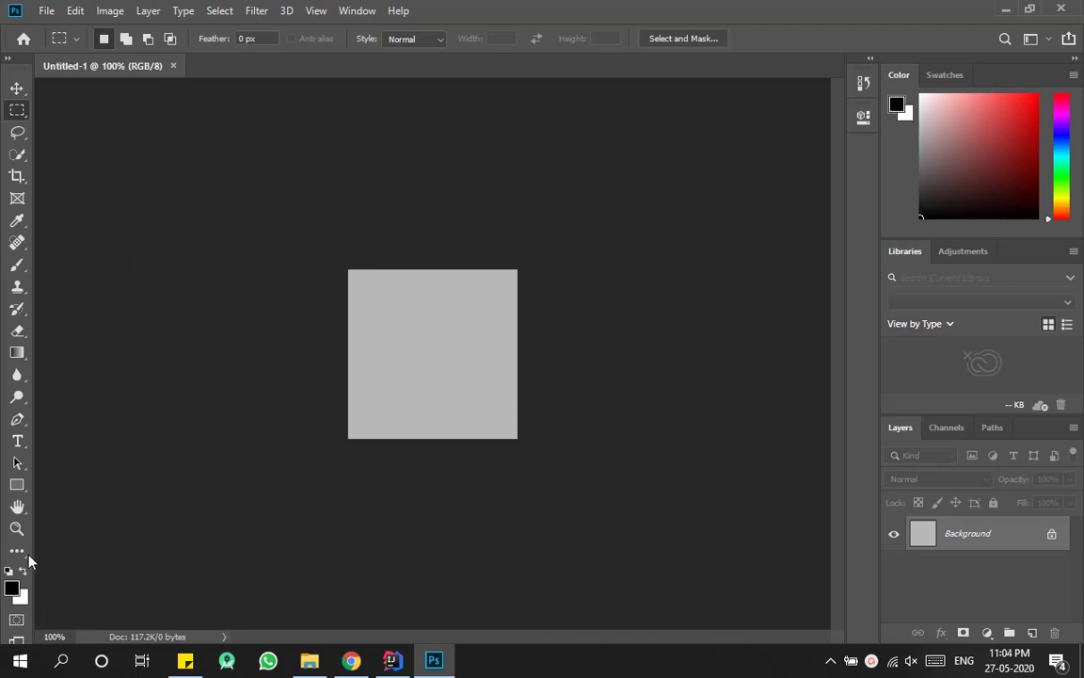
click(17, 528)
click(391, 388)
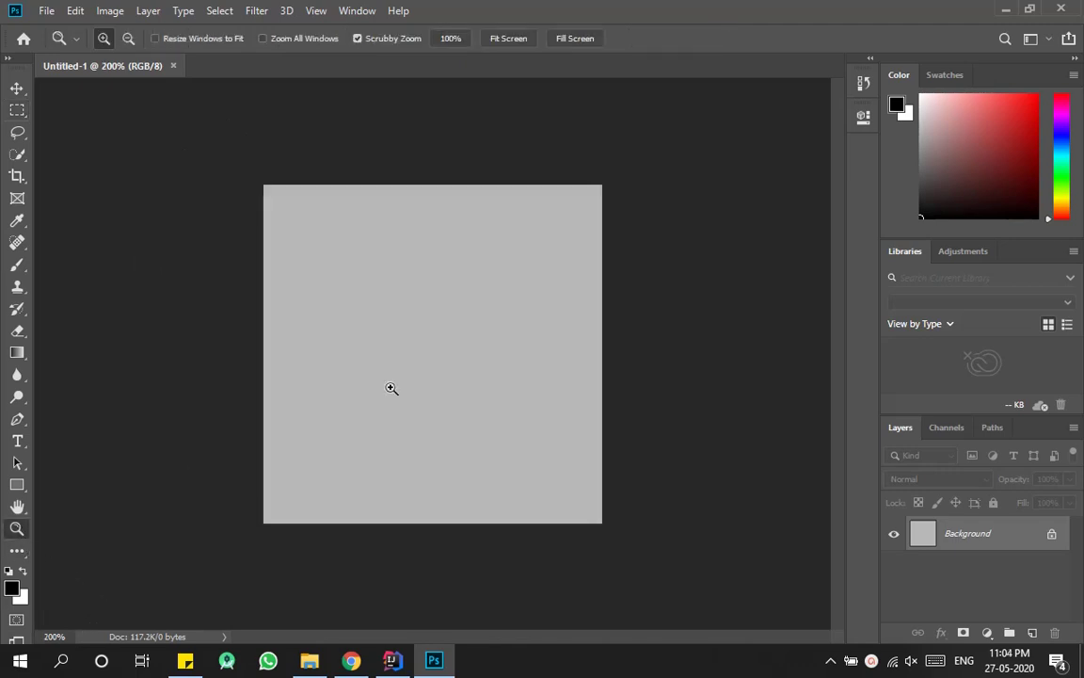
click(421, 334)
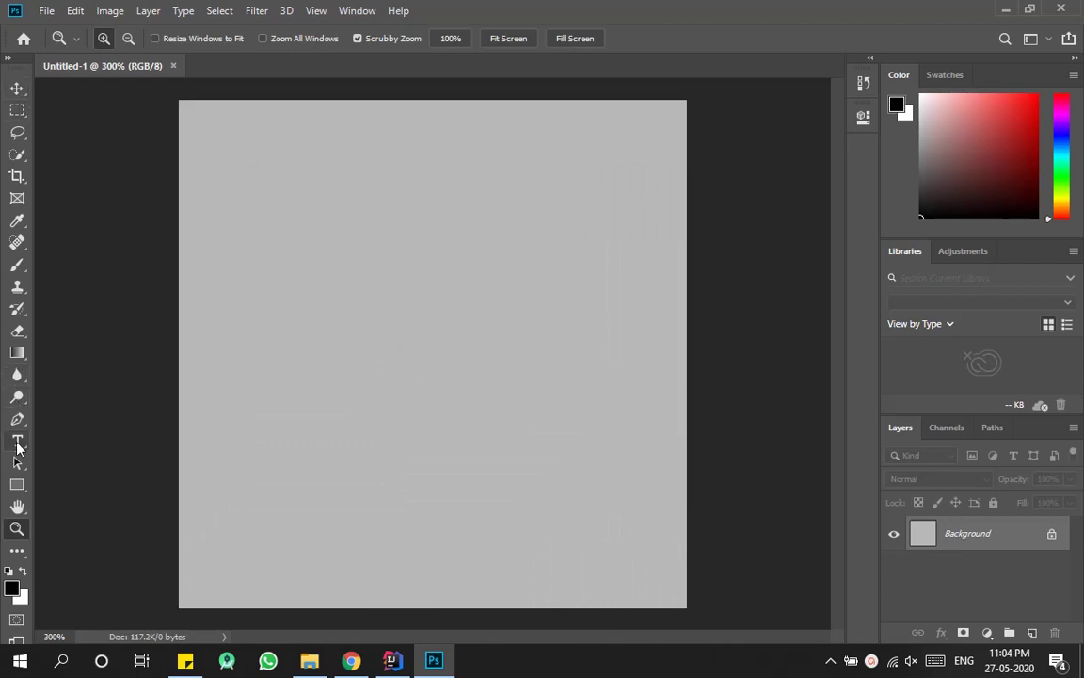
click(17, 483)
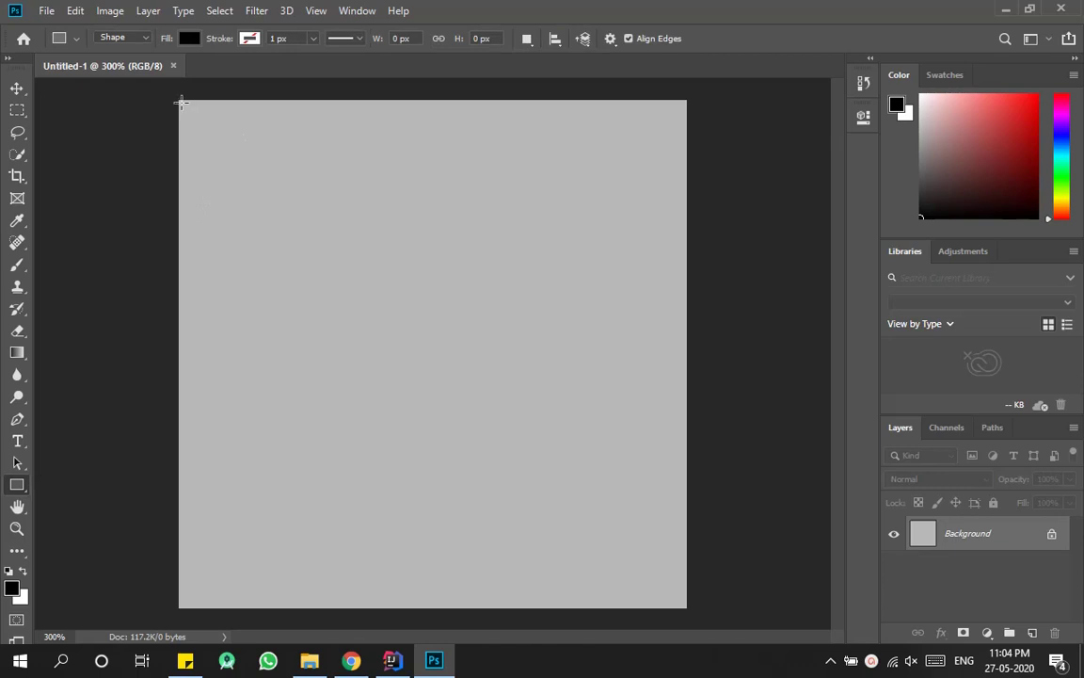
drag(180, 101, 684, 606)
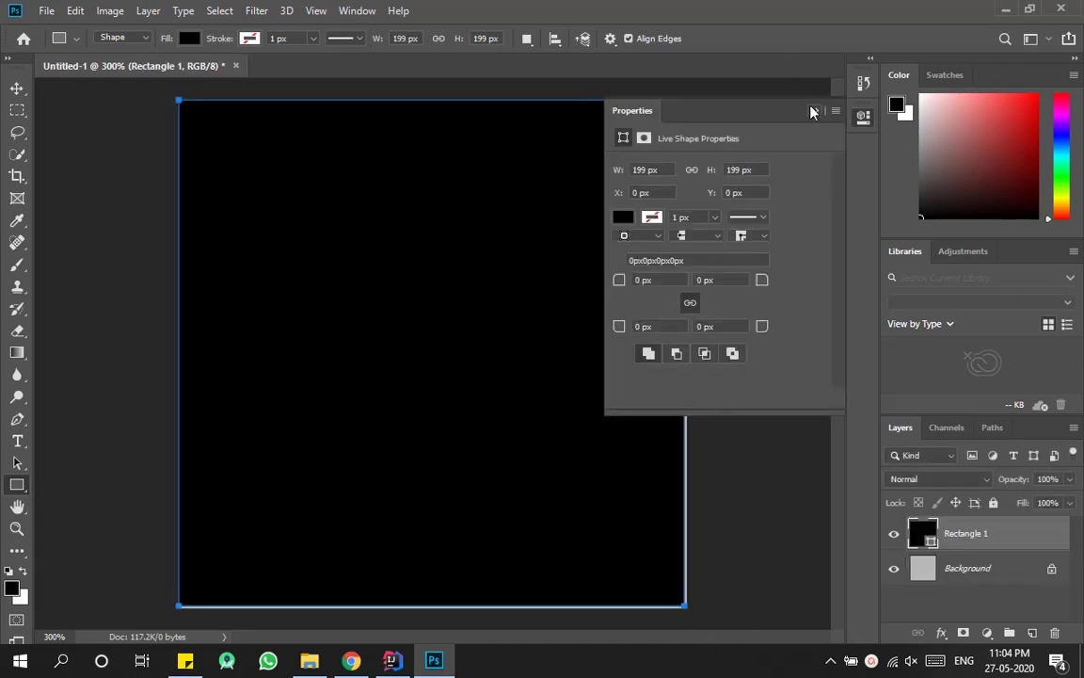
click(814, 110)
Change the rectangle's fill colour to white, ffffff.
key(x)
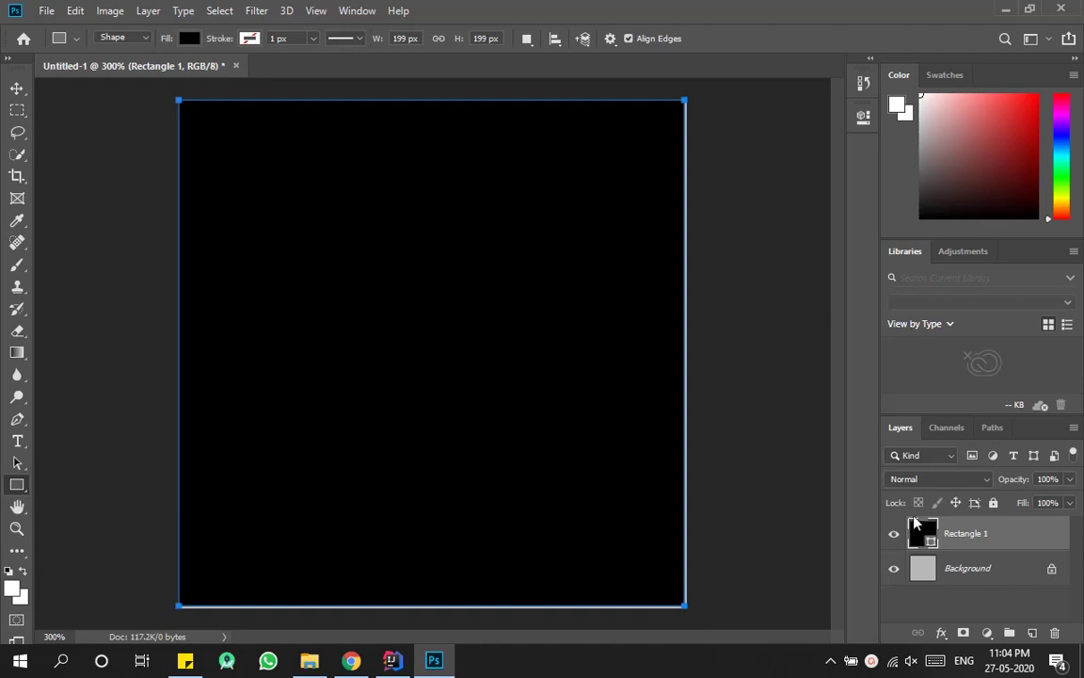
double_click(920, 537)
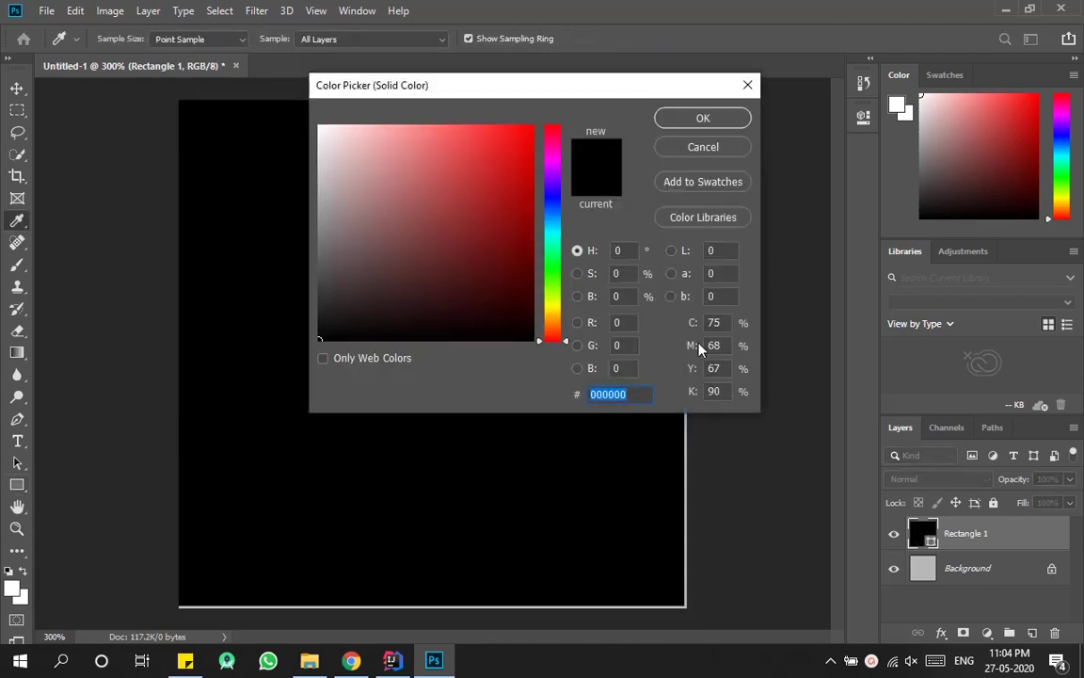
drag(455, 291, 251, 97)
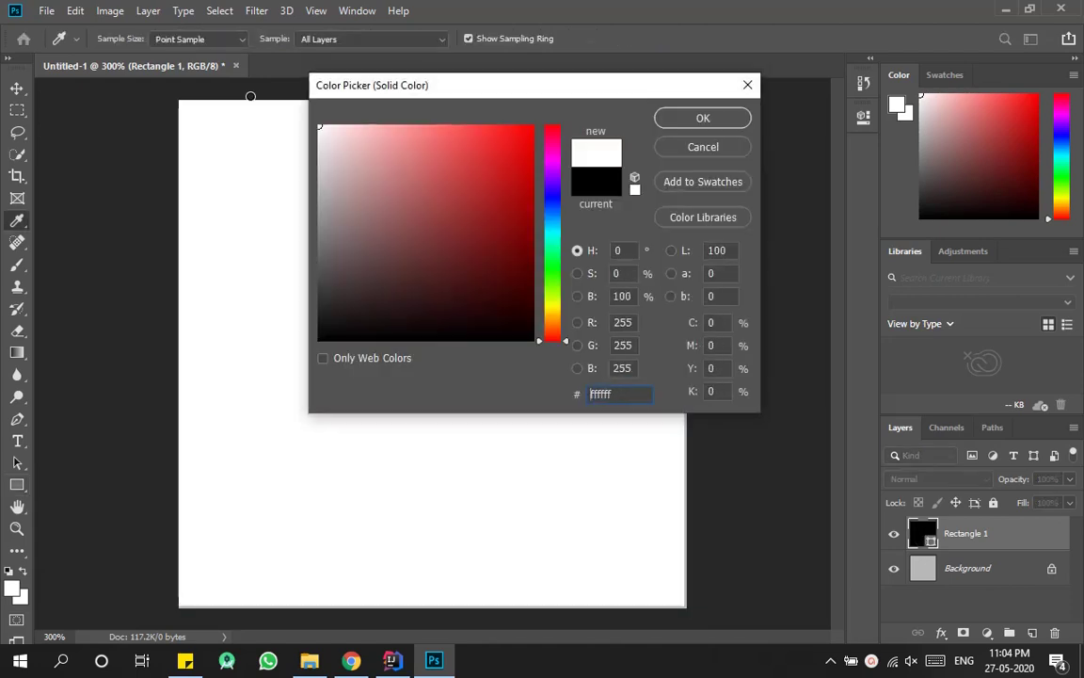
click(698, 123)
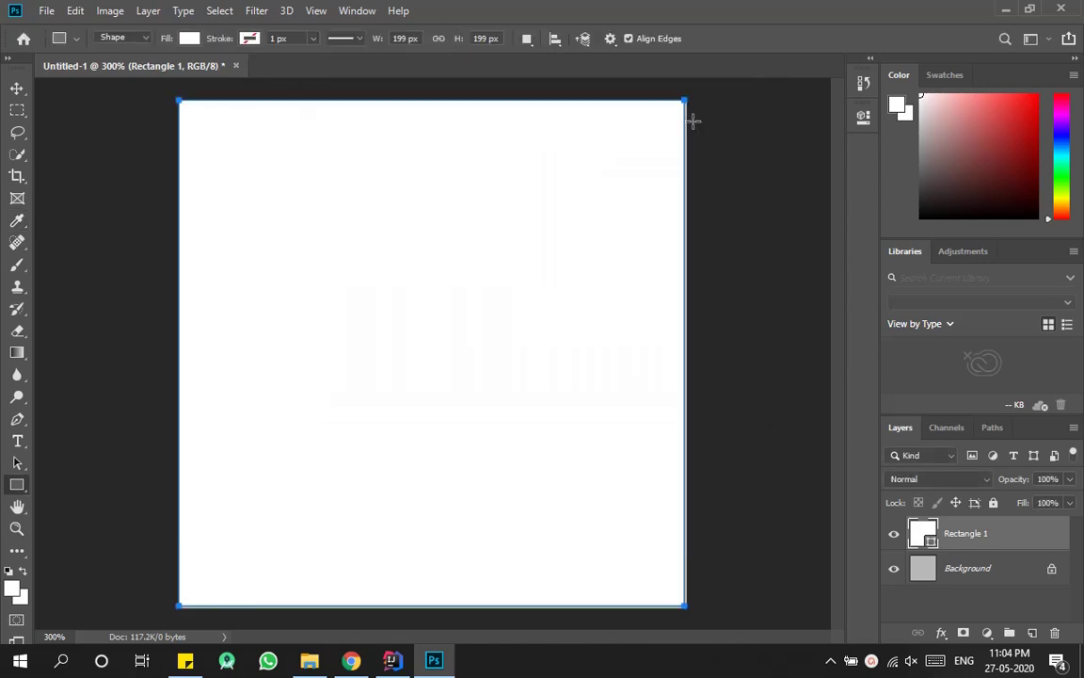
Move the white rectangle 1 px down from the canvas's upper edge.
click(17, 529)
drag(687, 97, 684, 100)
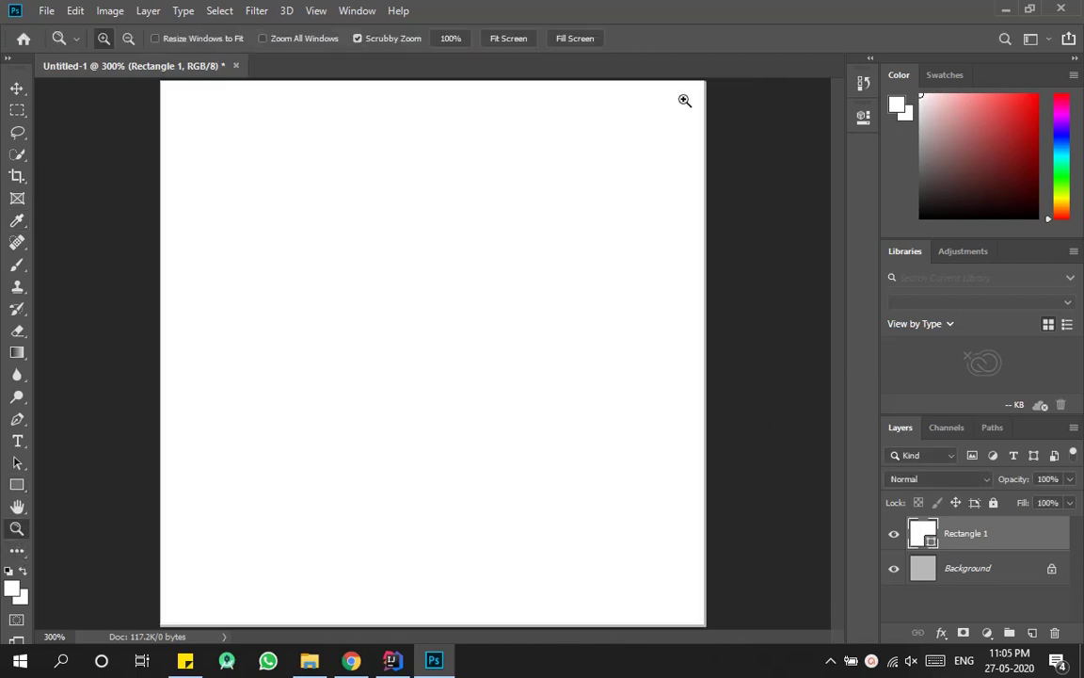
click(684, 100)
drag(838, 303, 839, 257)
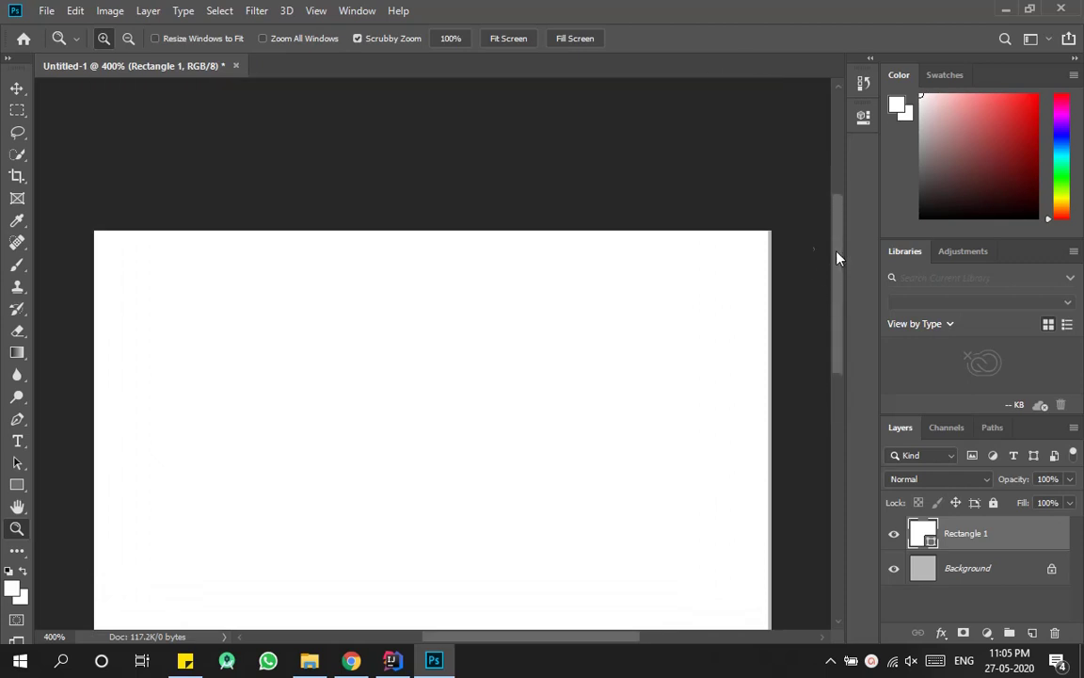
click(769, 230)
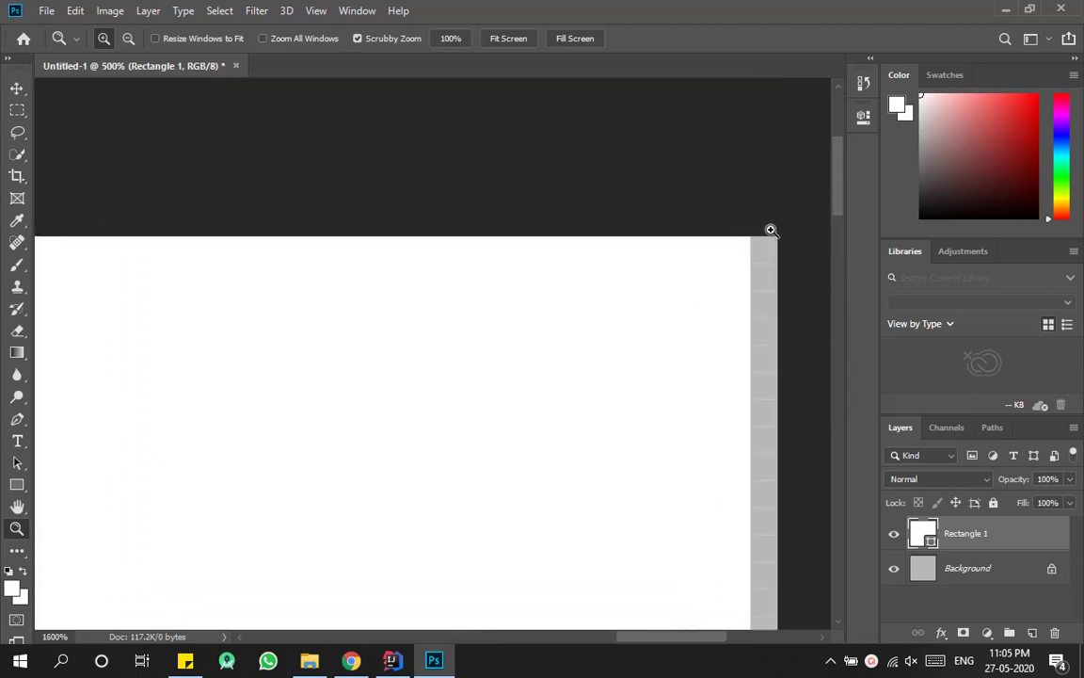
drag(770, 229, 772, 230)
drag(840, 109, 838, 115)
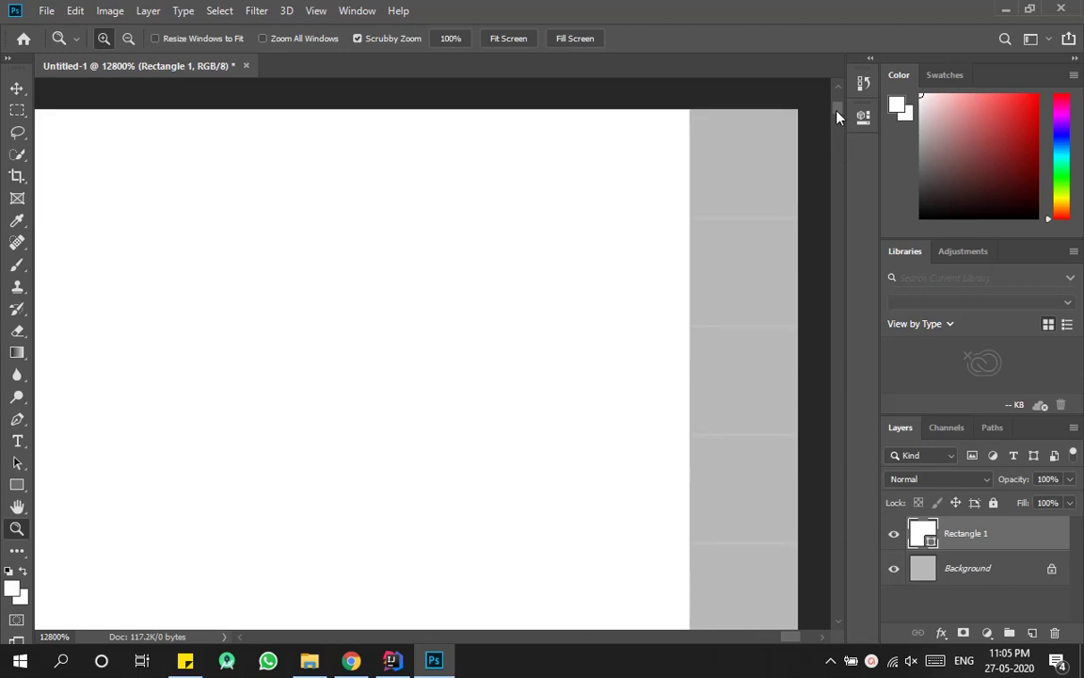
click(19, 94)
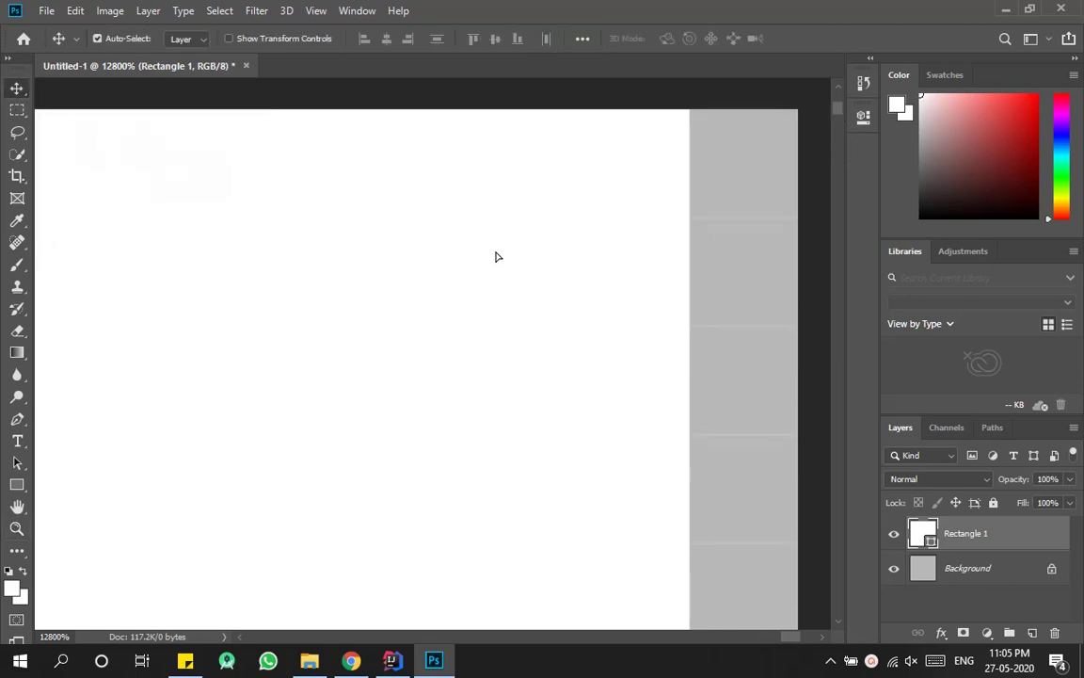
drag(496, 257, 508, 302)
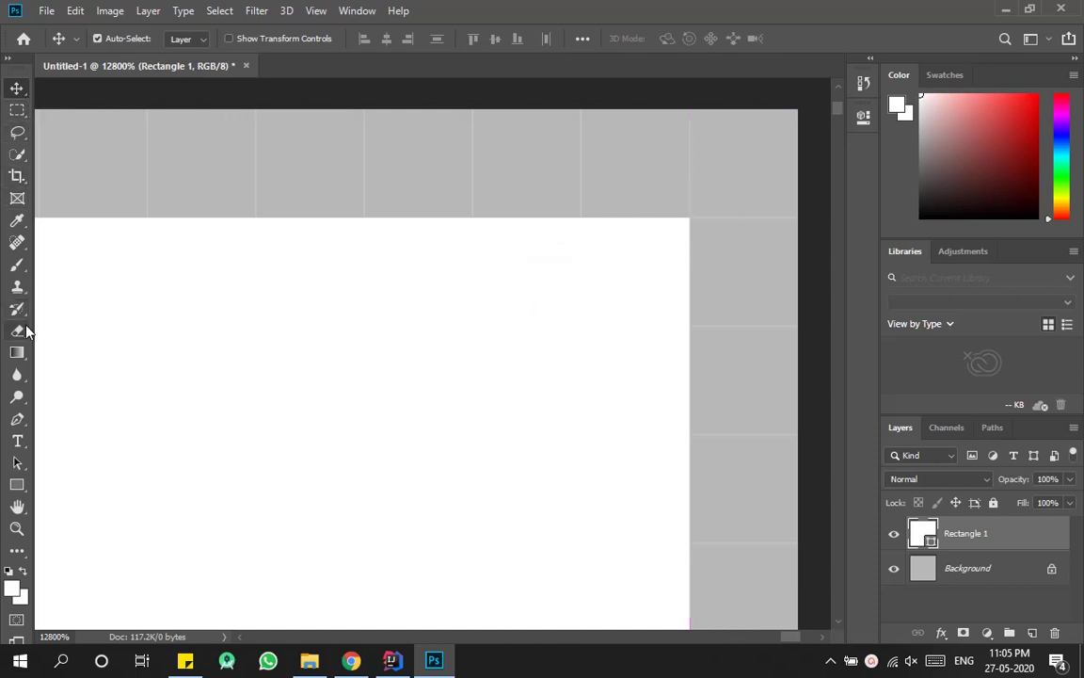
Set the white rectangle's width and height to 198 px each.
click(17, 462)
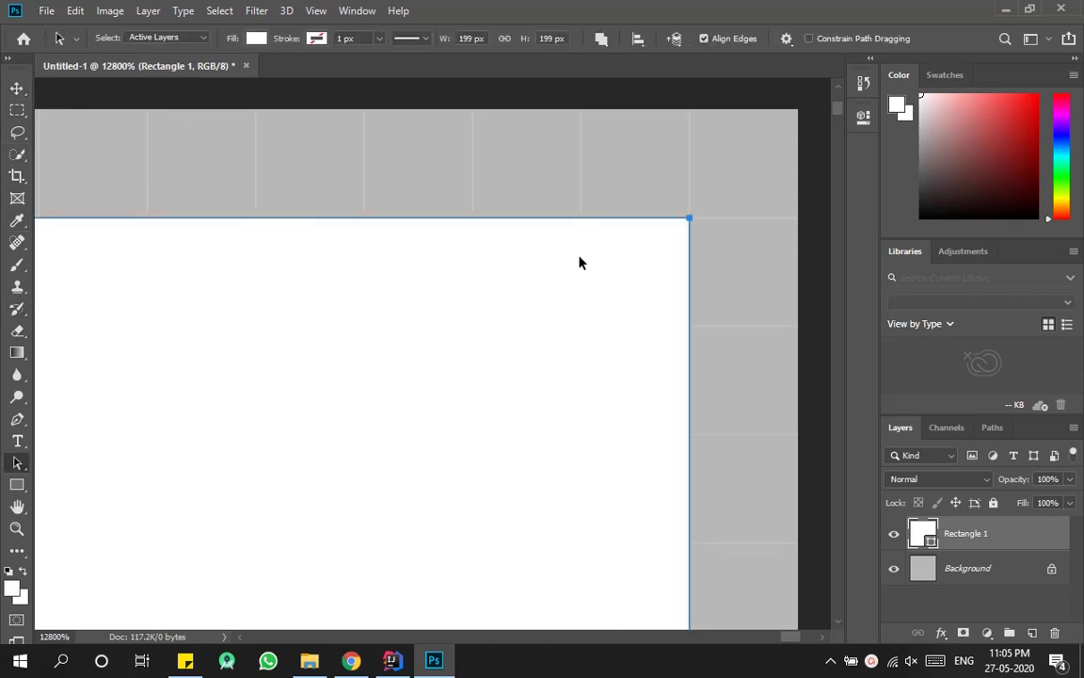
click(862, 115)
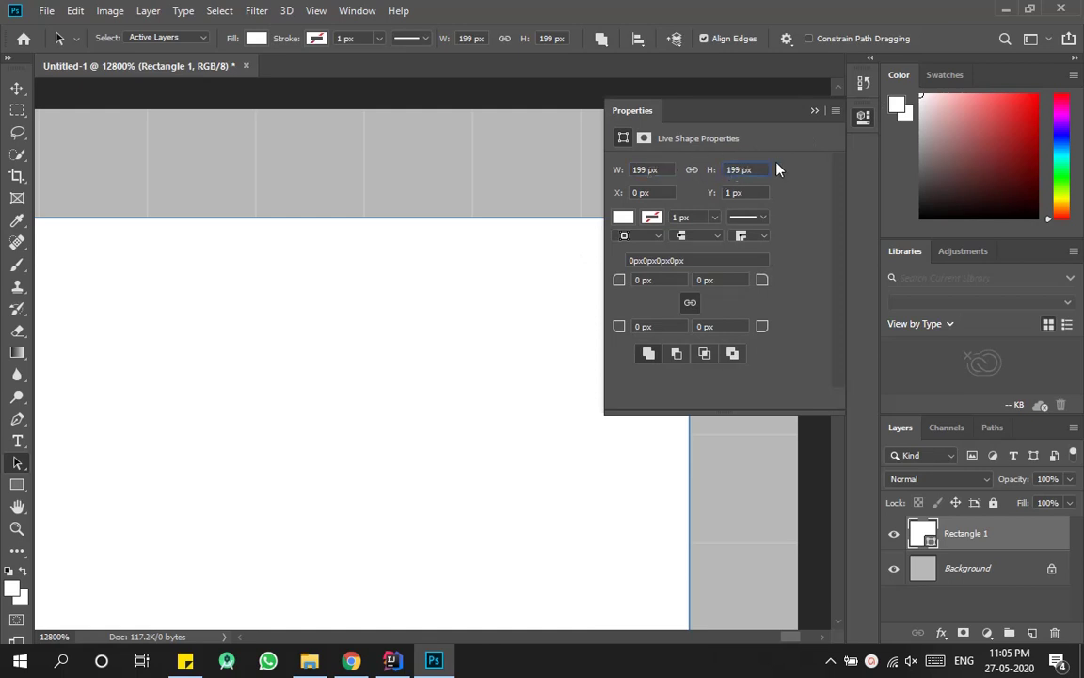
key(Down)
key(Return)
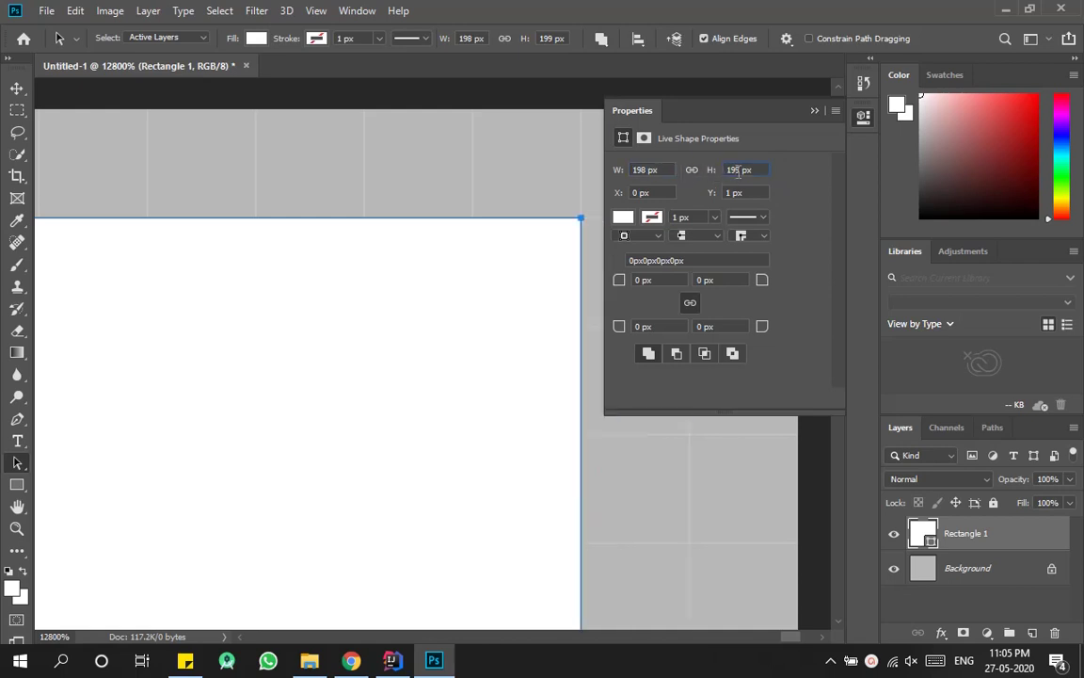
click(739, 171)
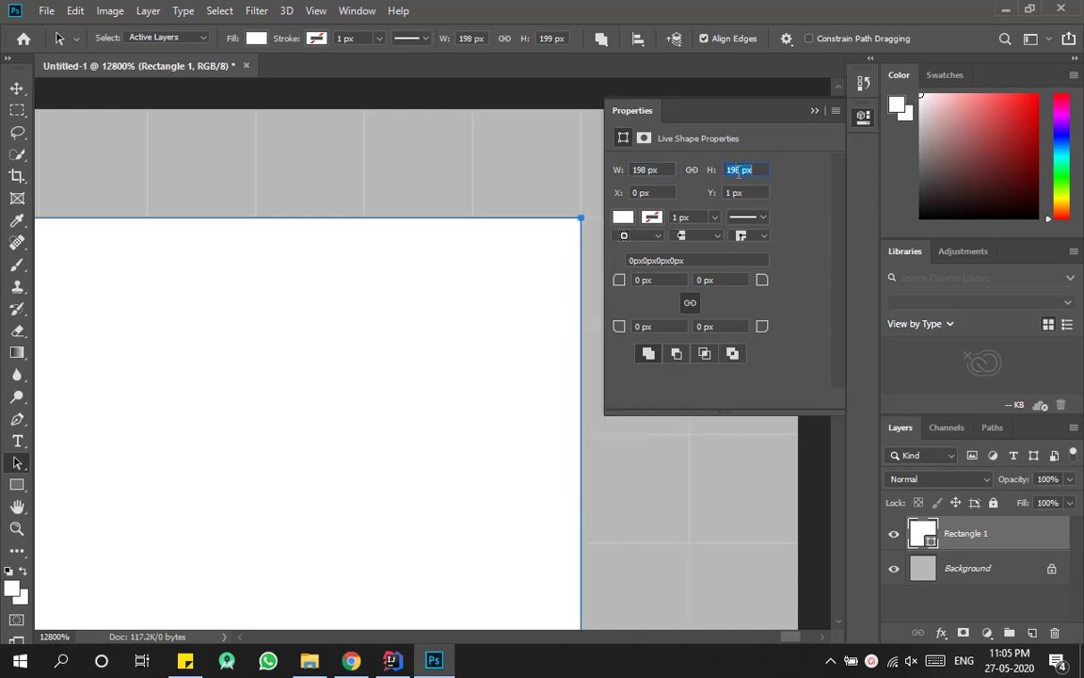
click(815, 112)
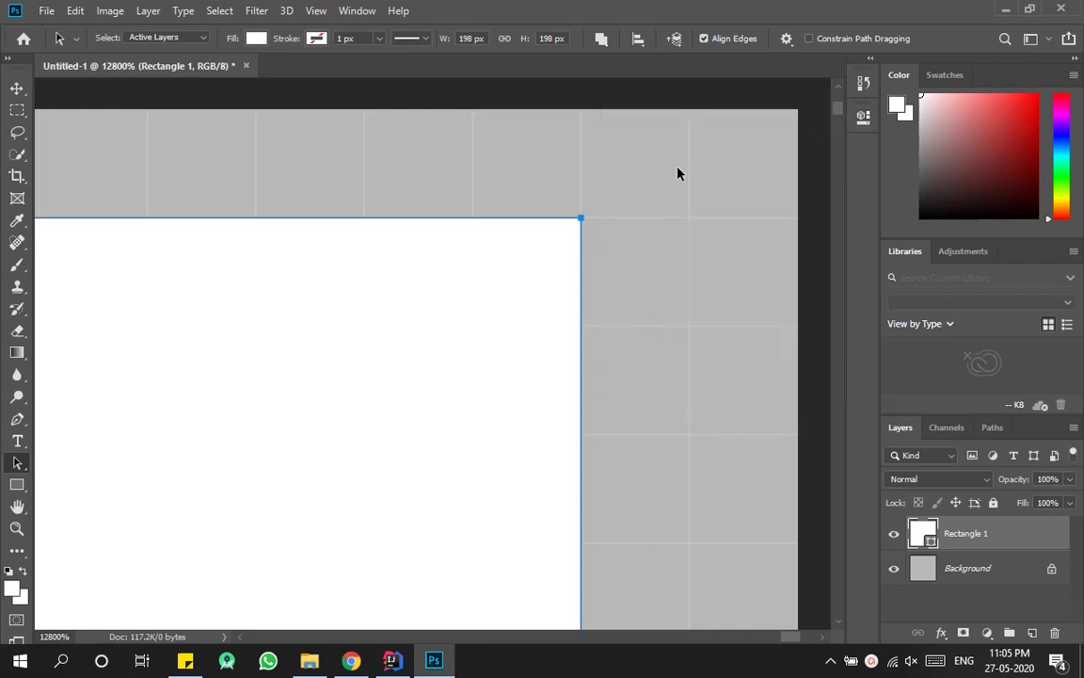
Move the white rectangle 1 px right to leave an even 1 px grey border around it.
click(17, 93)
drag(376, 283, 487, 281)
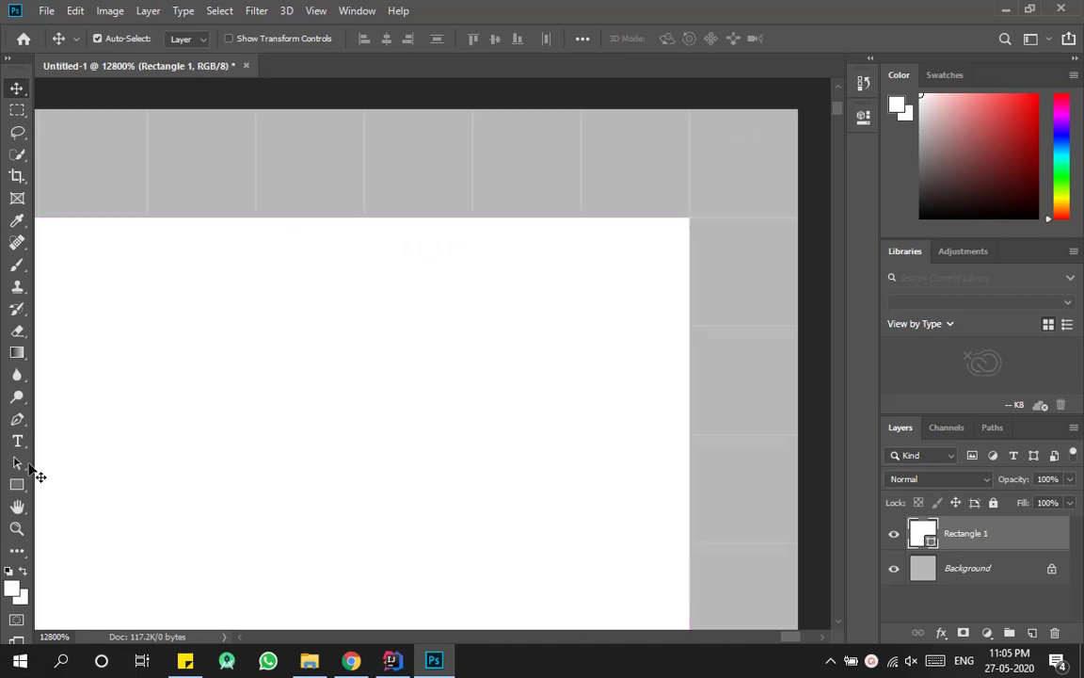
click(17, 528)
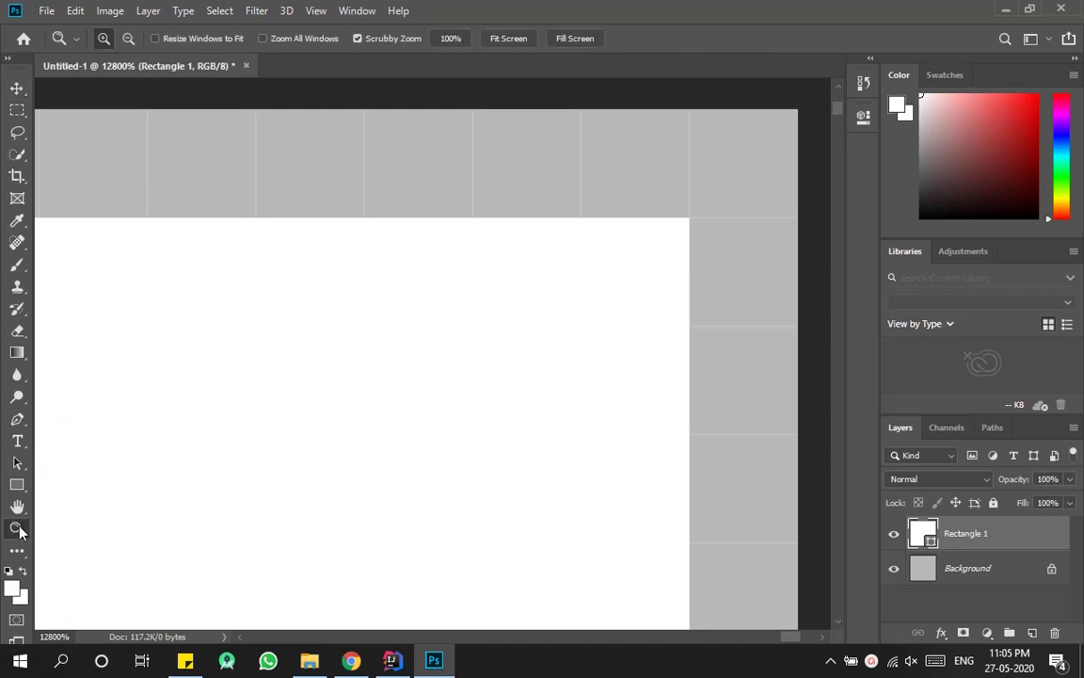
double_click(17, 528)
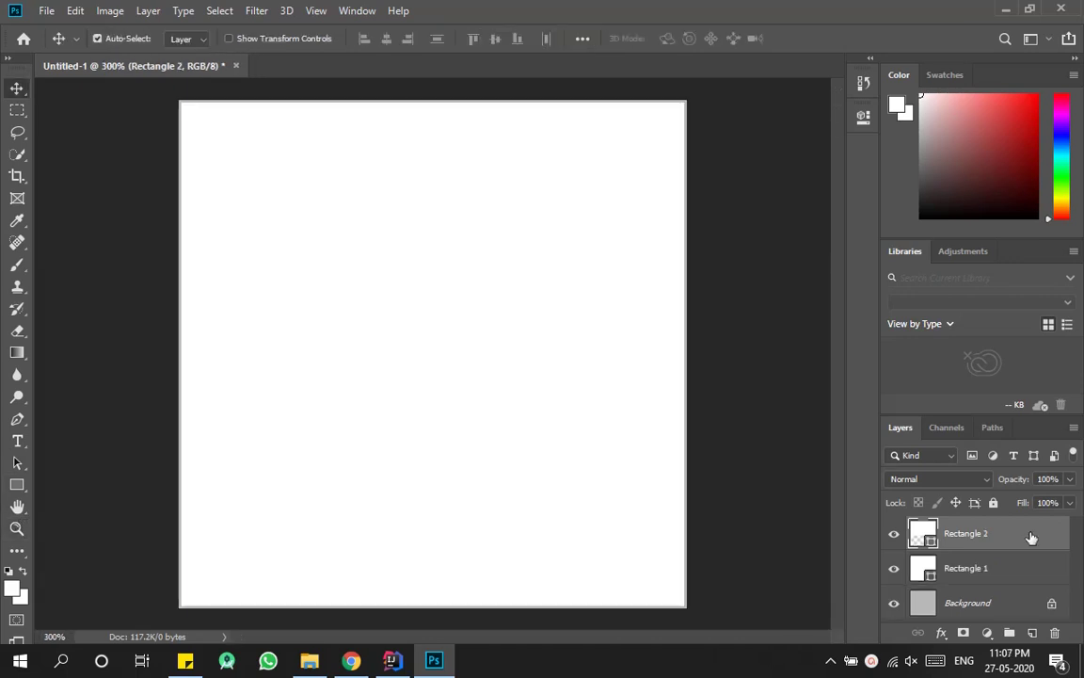
Add a Gradient Overlay effect, without a Color Overlay, to the Rectangle 2 layer.
double_click(1032, 537)
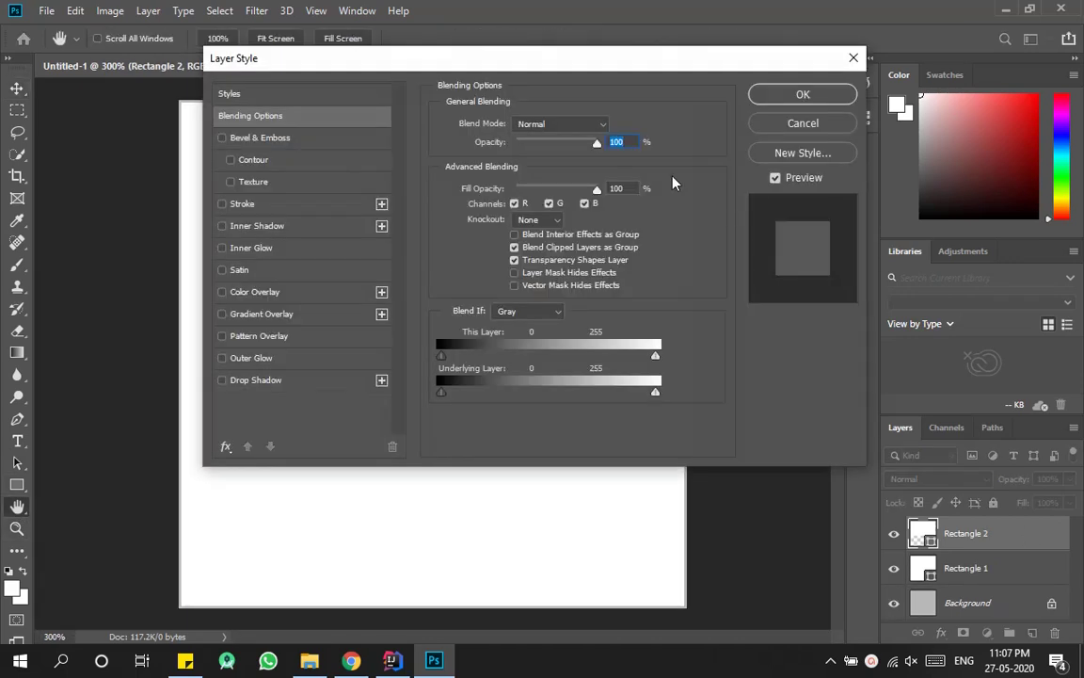
click(267, 293)
click(270, 321)
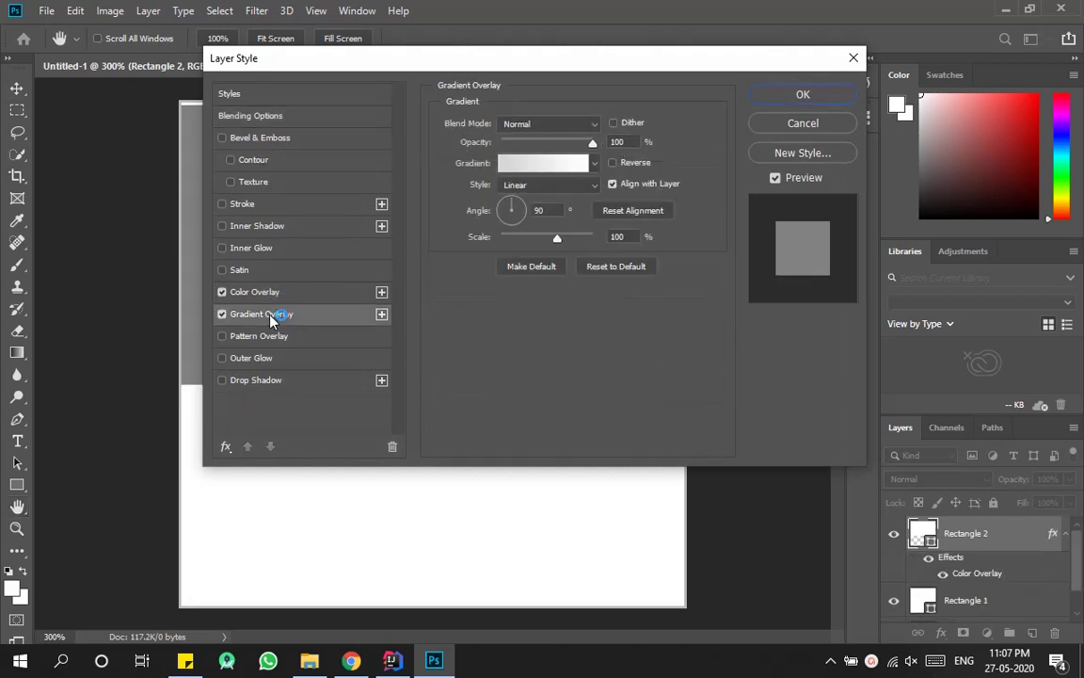
click(222, 291)
click(463, 217)
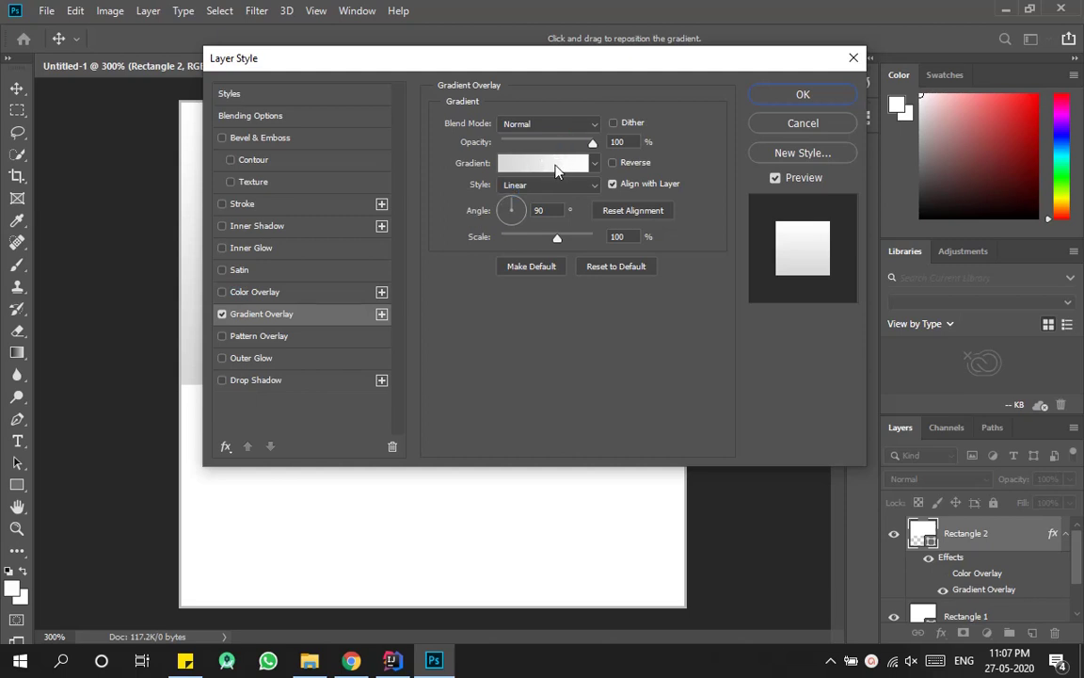
Open the gradient's starting colour stop for editing and copy the purple code #841da2 from gradient.txt in the desktop's product folder.
click(504, 165)
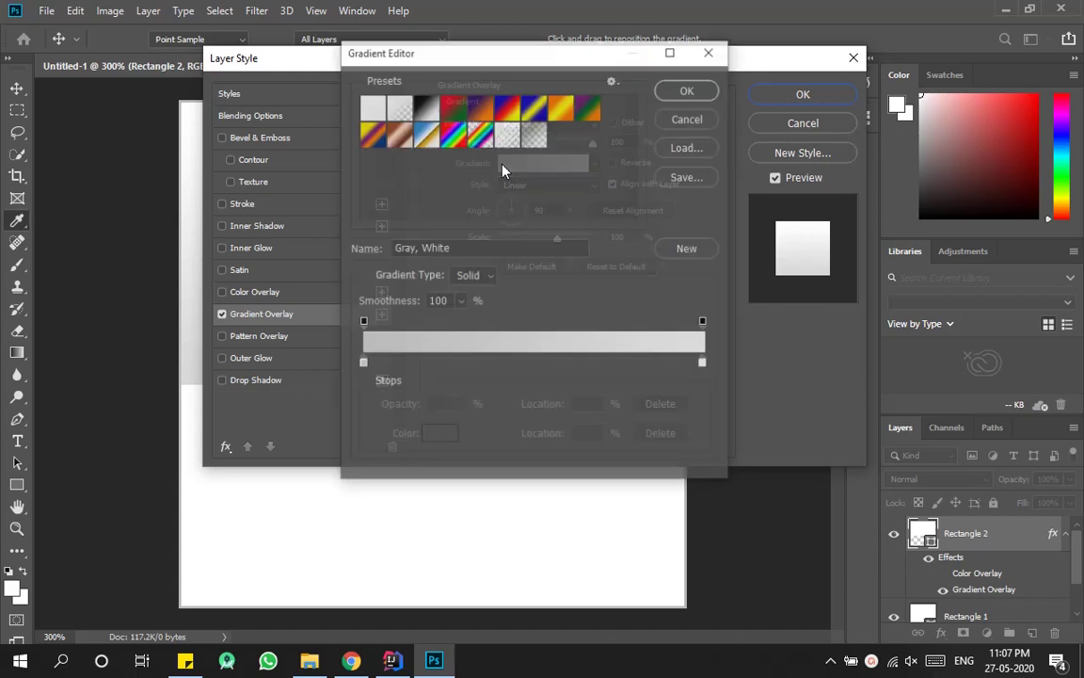
click(363, 365)
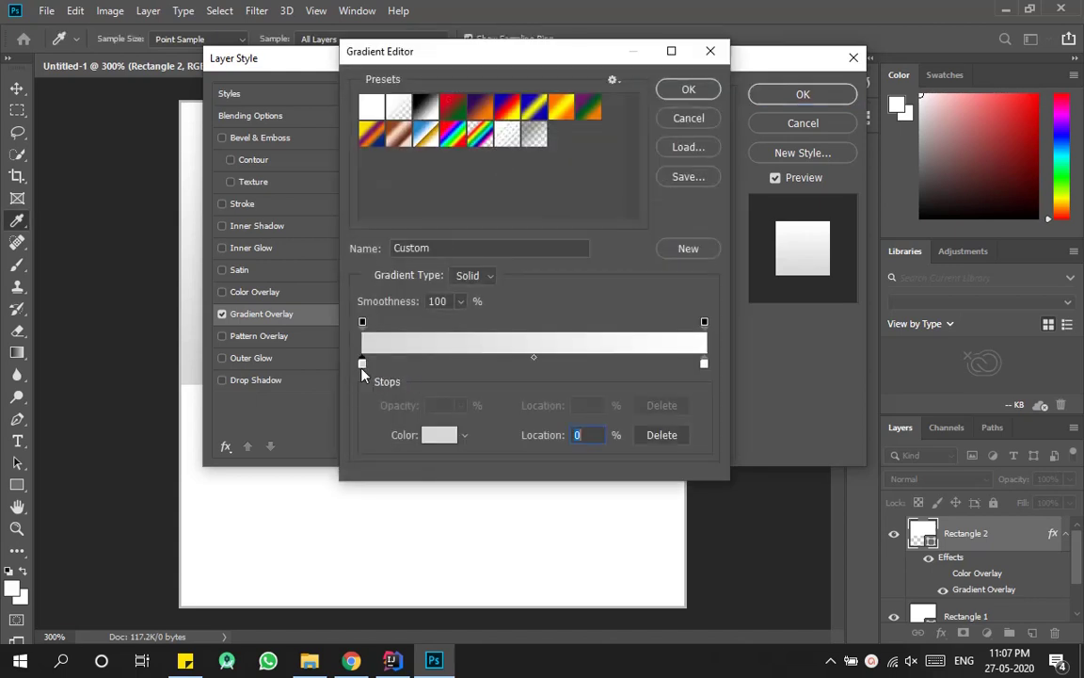
double_click(363, 366)
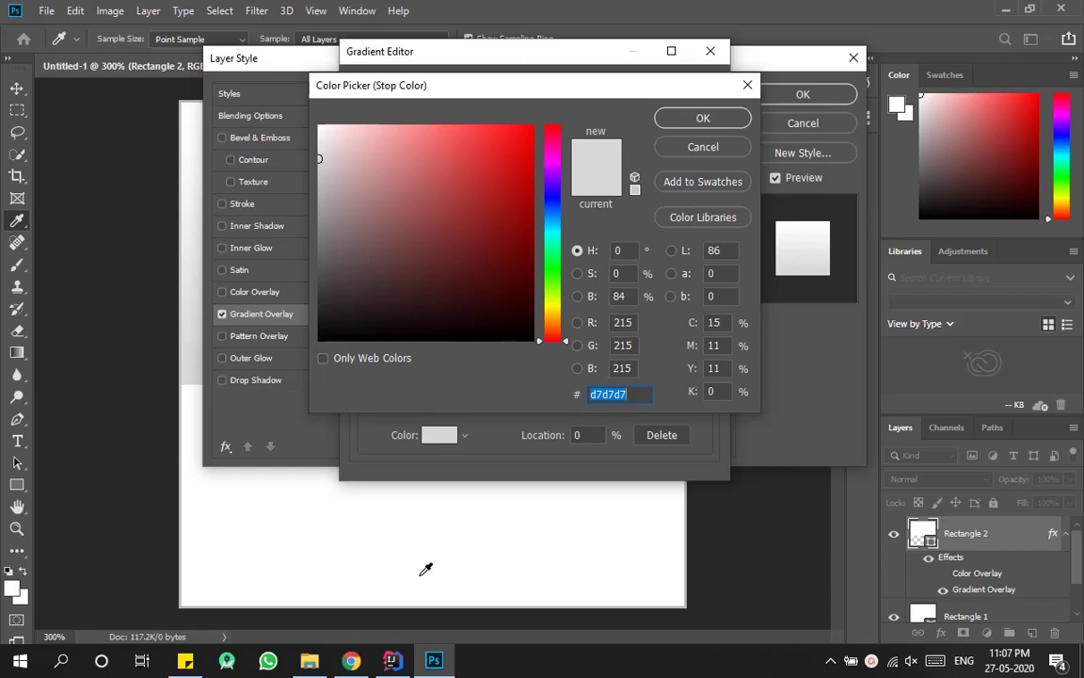
key(super+d)
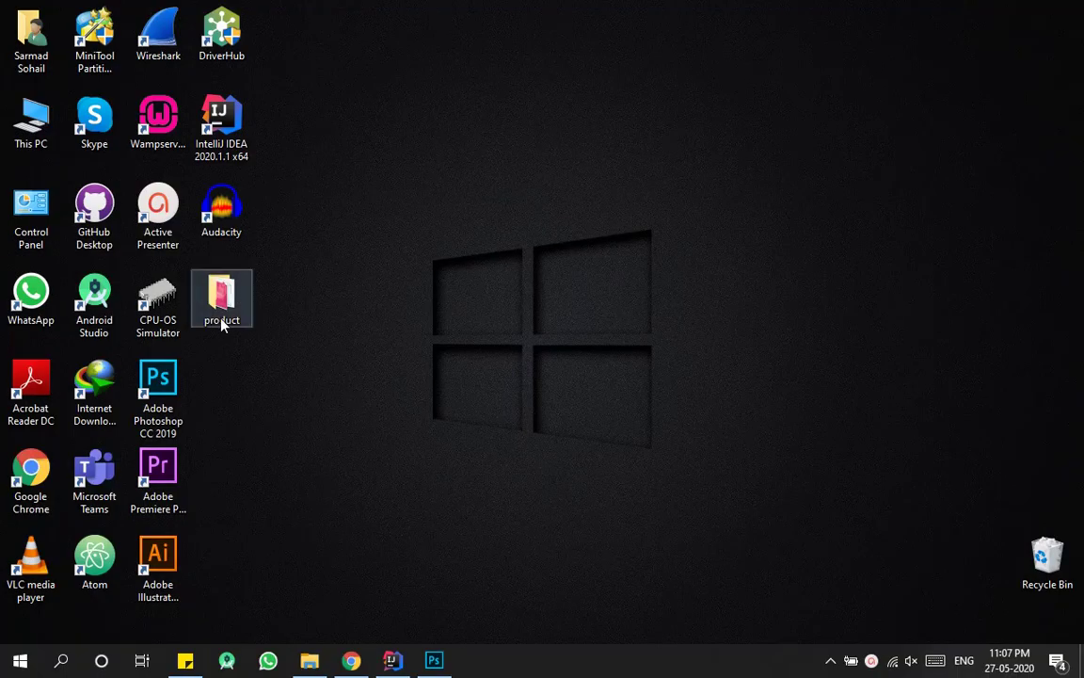
double_click(222, 324)
click(541, 240)
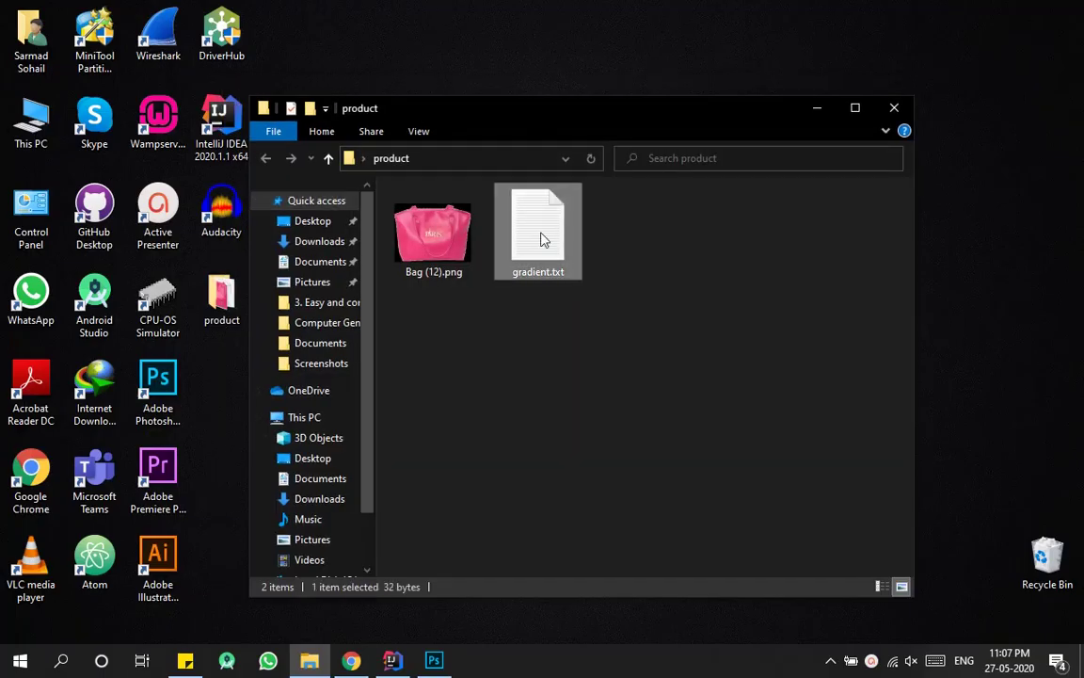
double_click(541, 240)
double_click(131, 98)
key(ctrl+c)
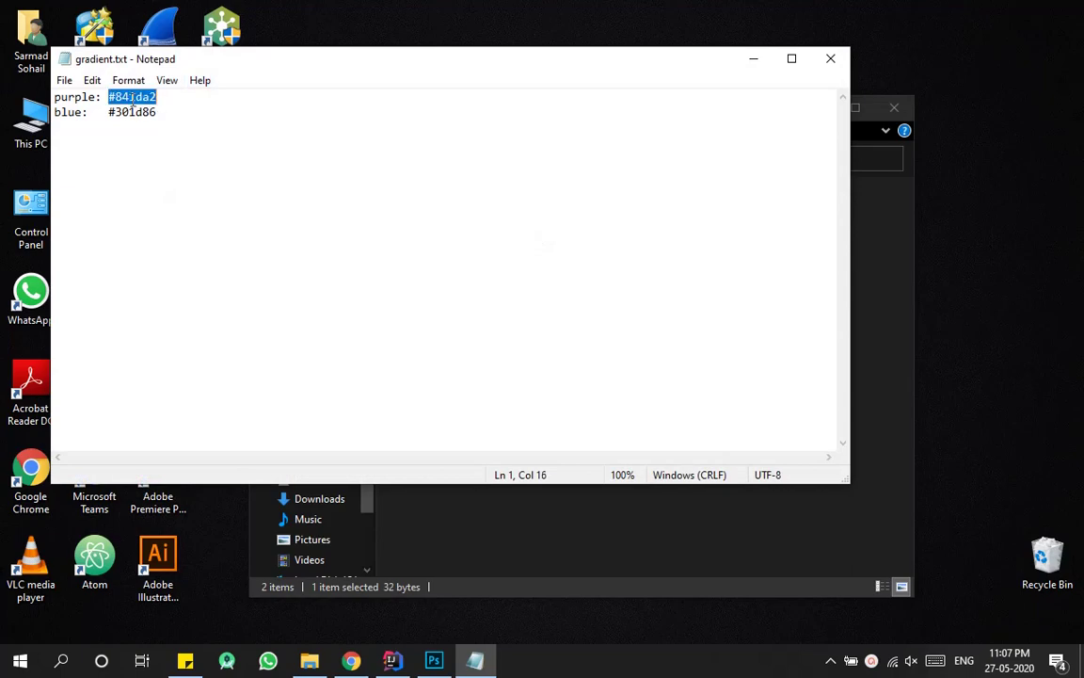
Back in Photoshop, set the gradient's starting colour stop to purple, 841da2.
key(alt+Tab)
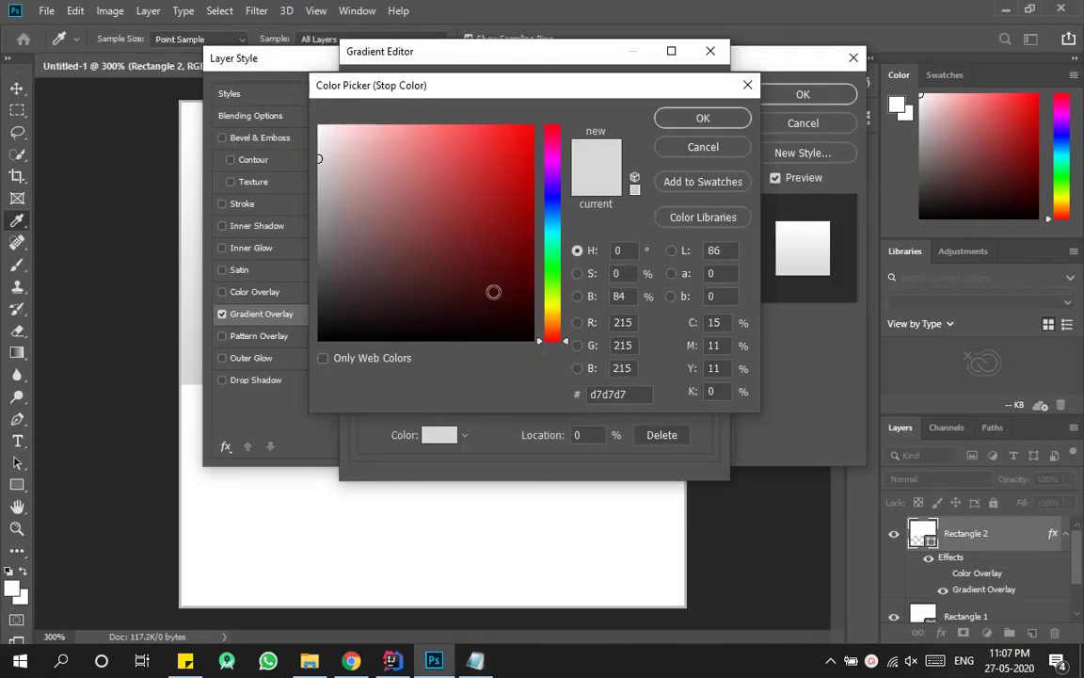
click(627, 394)
key(ctrl+v)
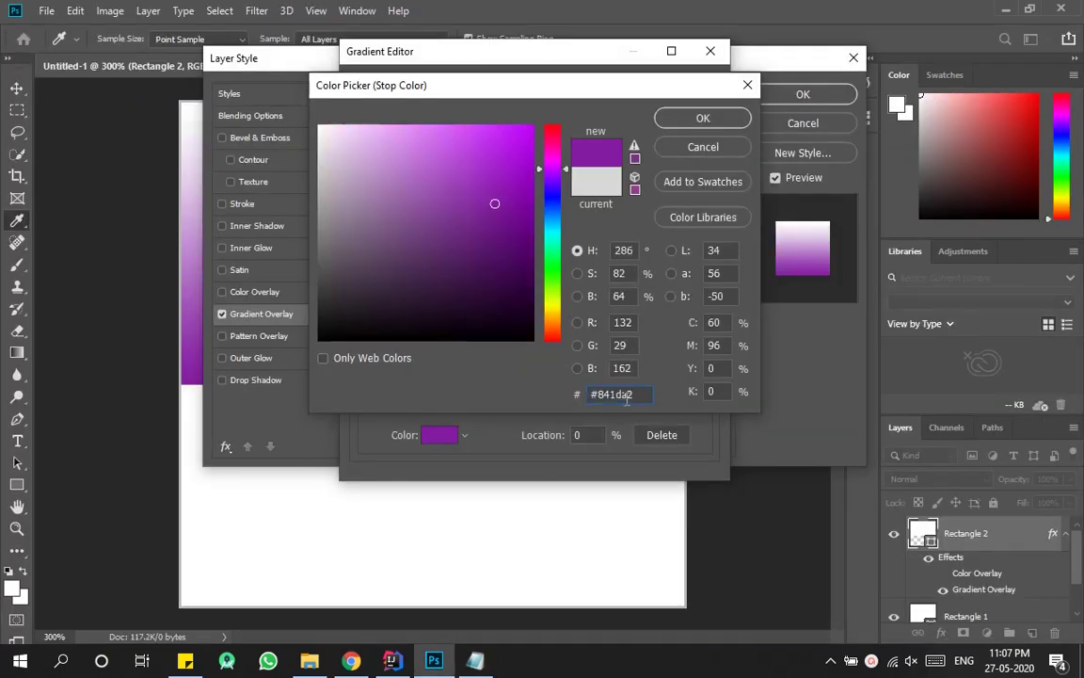
key(Home)
key(Delete)
click(703, 117)
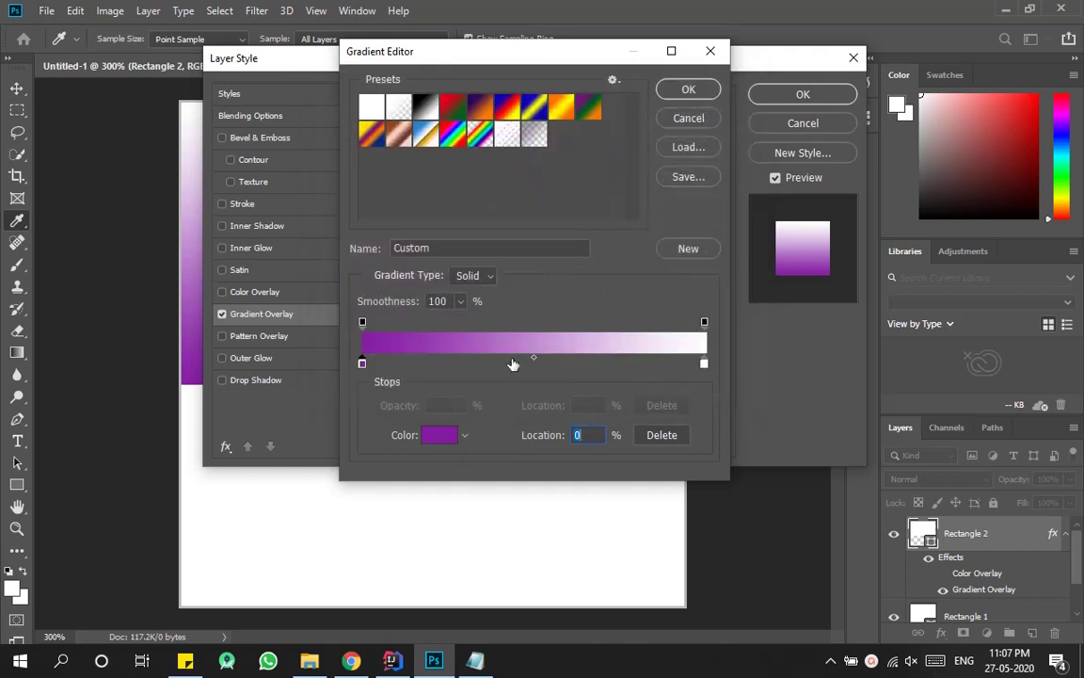
Set the gradient's end colour stop to blue, 301d86, copied from gradient.txt, and accept the gradient.
double_click(704, 363)
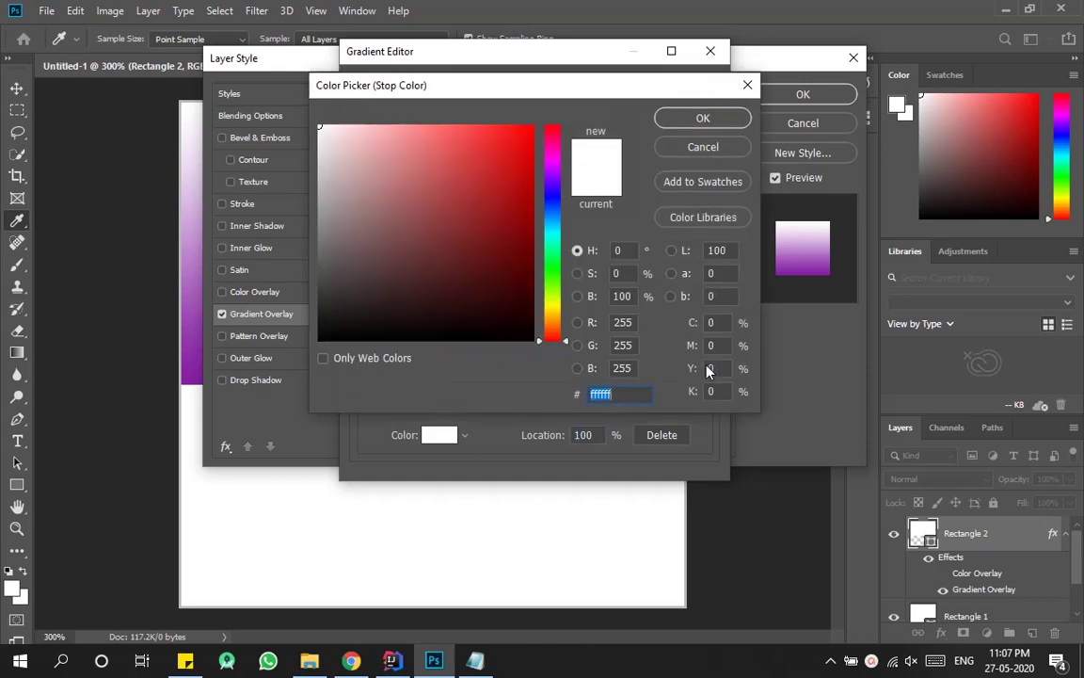
key(alt+Tab)
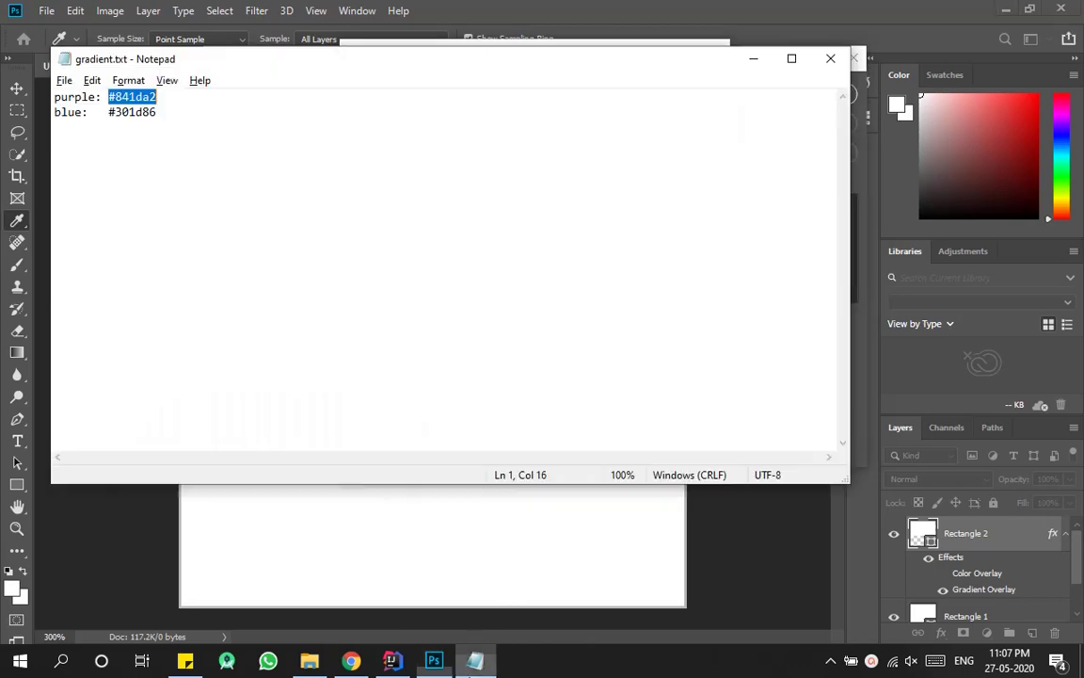
double_click(128, 111)
key(ctrl+c)
key(alt+Tab)
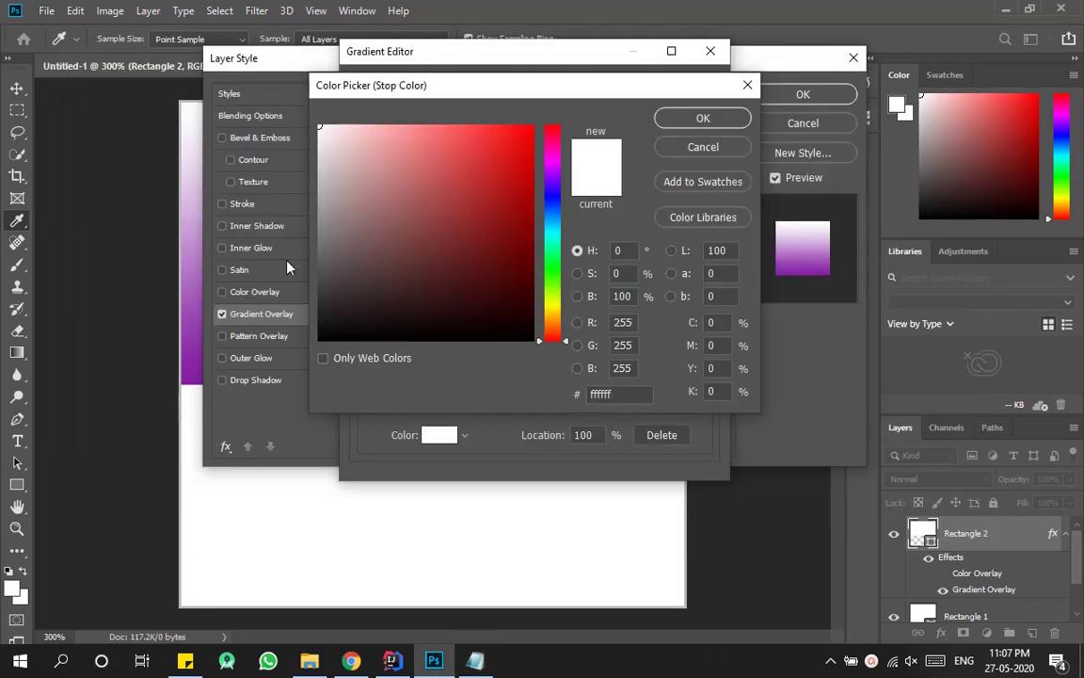
double_click(638, 394)
key(ctrl+v)
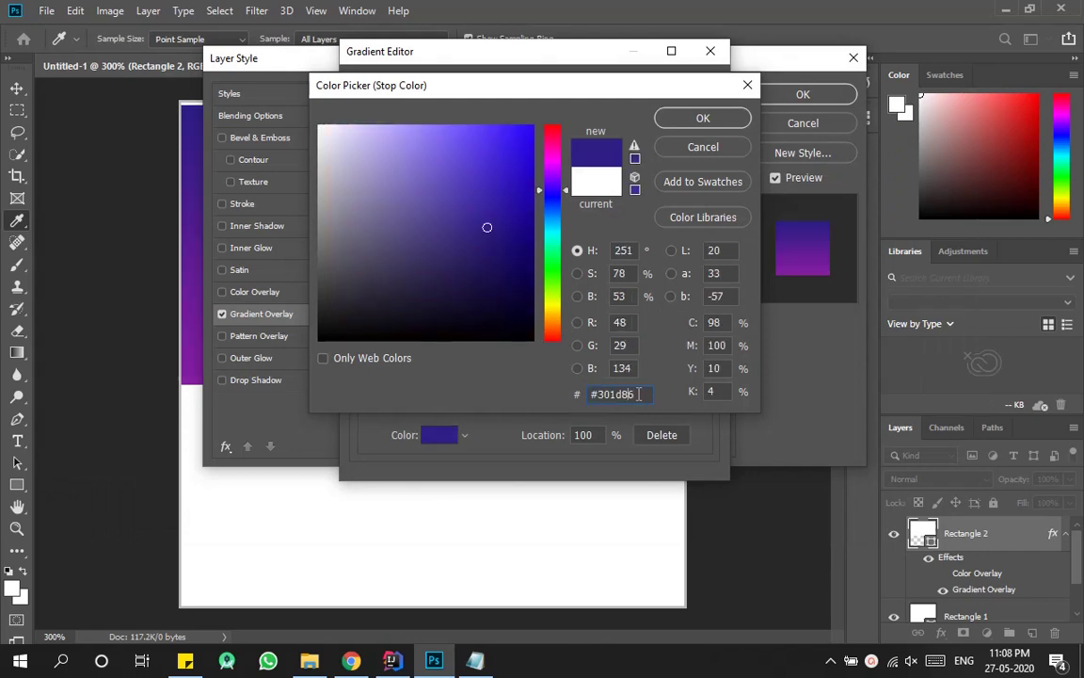
key(Right)
click(713, 120)
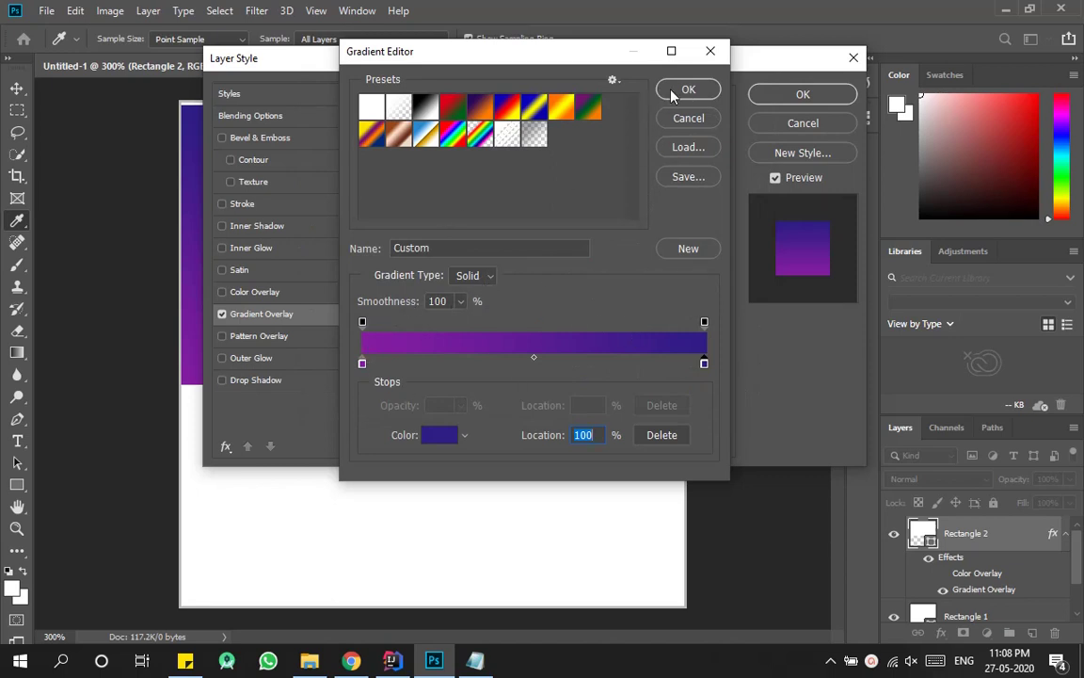
click(674, 92)
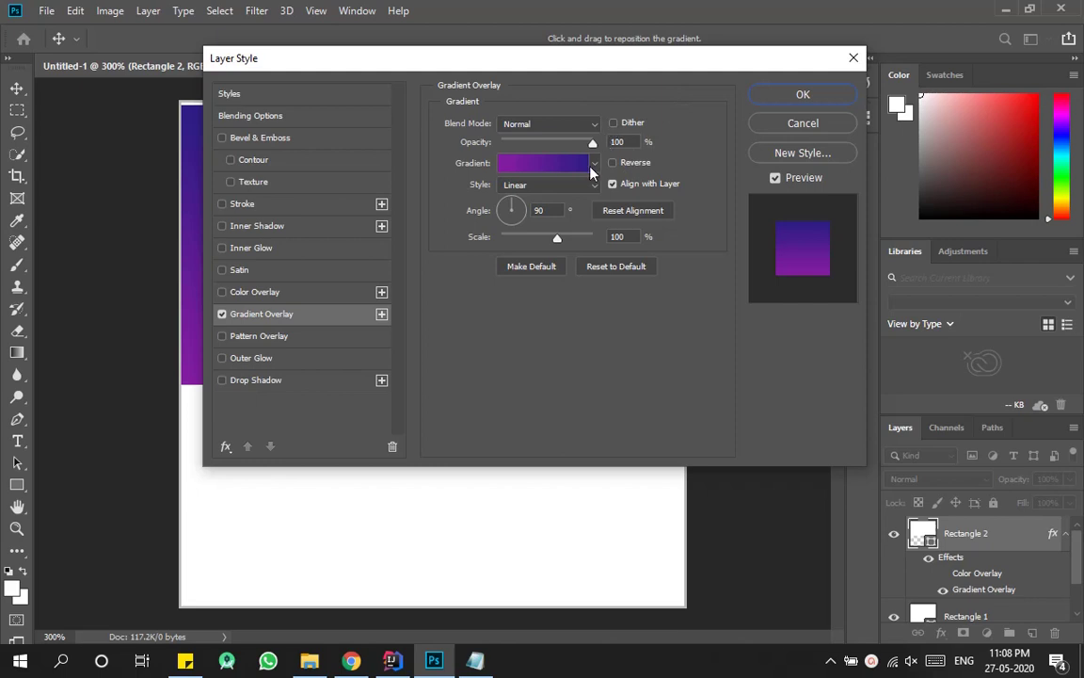
Try a different gradient angle, set it back to 90°, and apply the Gradient Overlay at 100% opacity.
drag(575, 68, 683, 110)
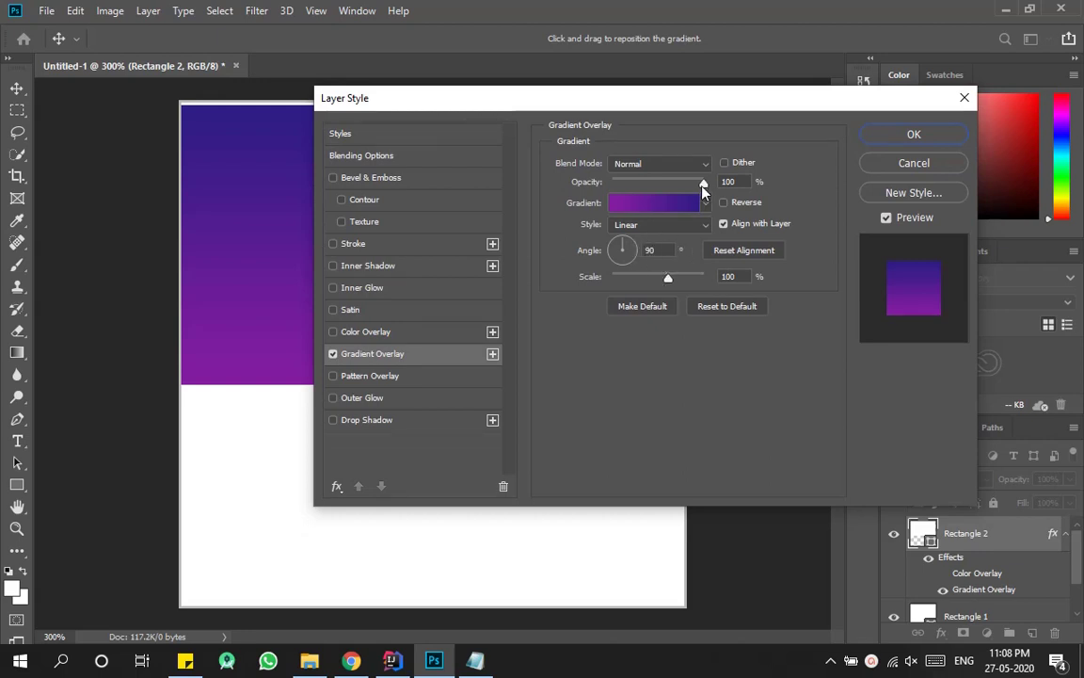
mouse_move(703, 182)
mouse_down()
mouse_move(686, 182)
mouse_move(704, 182)
mouse_up()
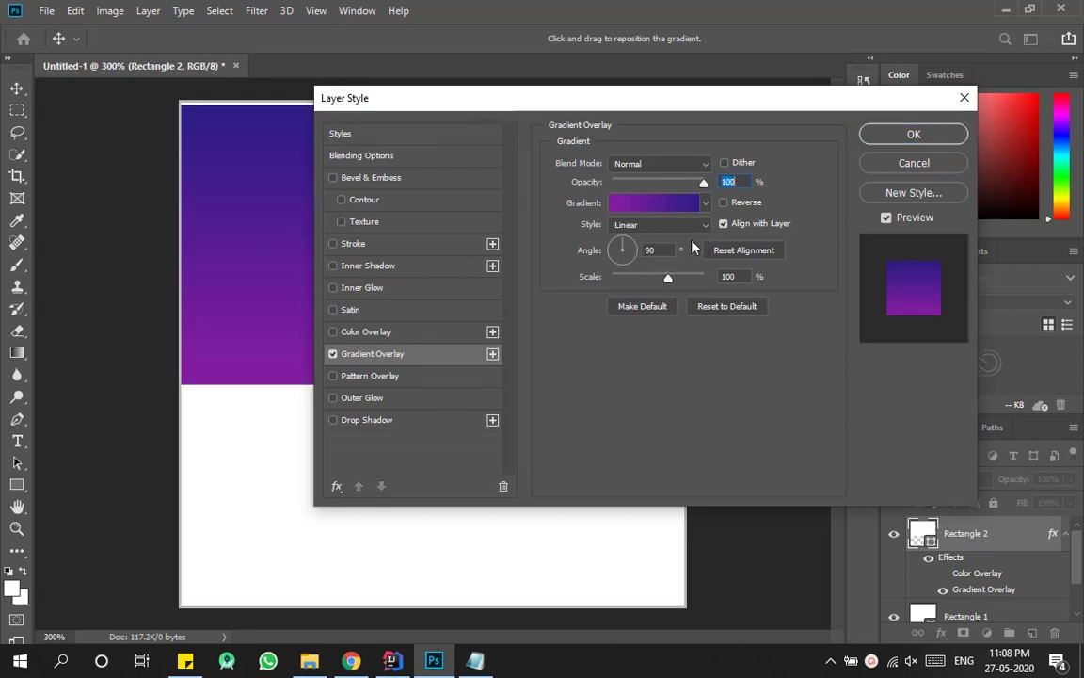
click(667, 249)
text(180)
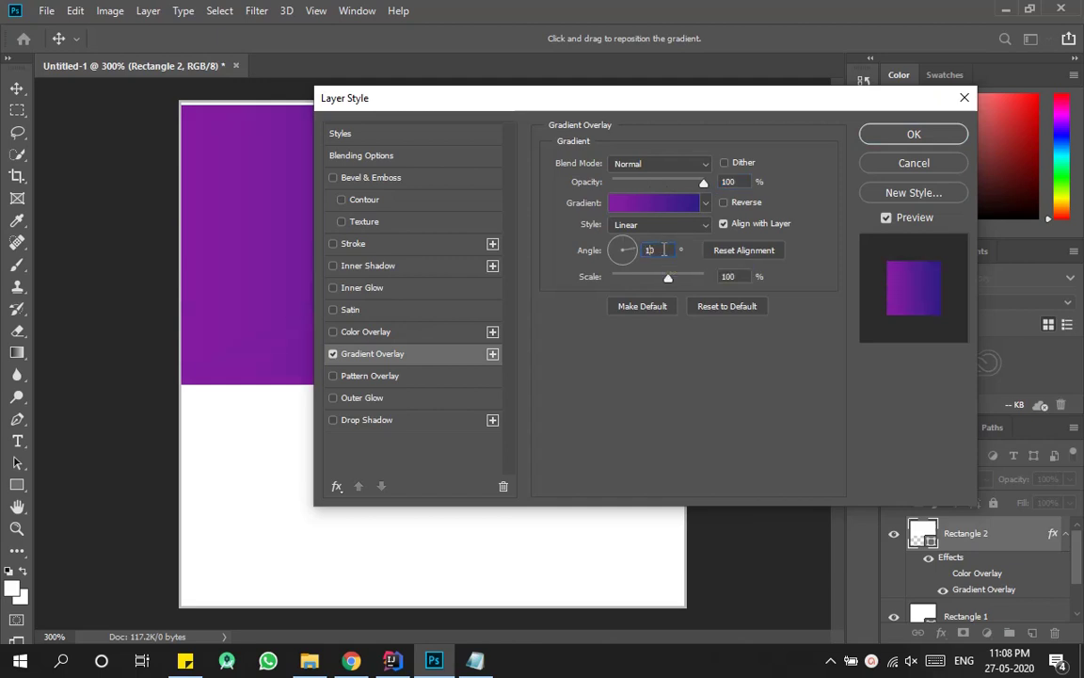
key(BackSpace)
key(BackSpace)
key(BackSpace)
text(90)
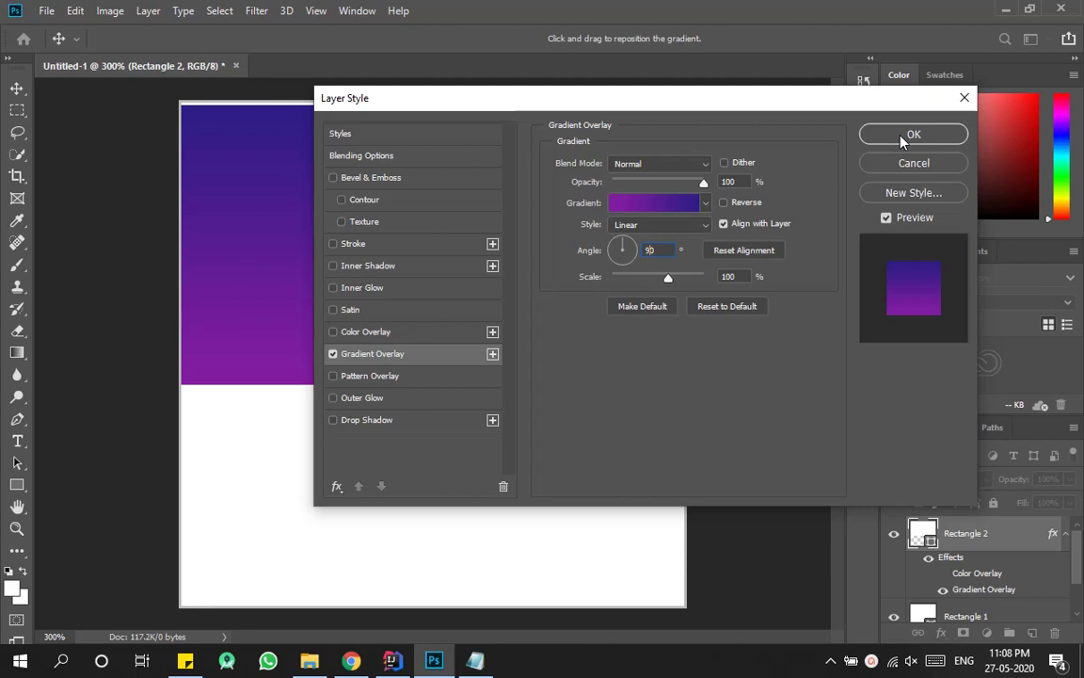
click(904, 139)
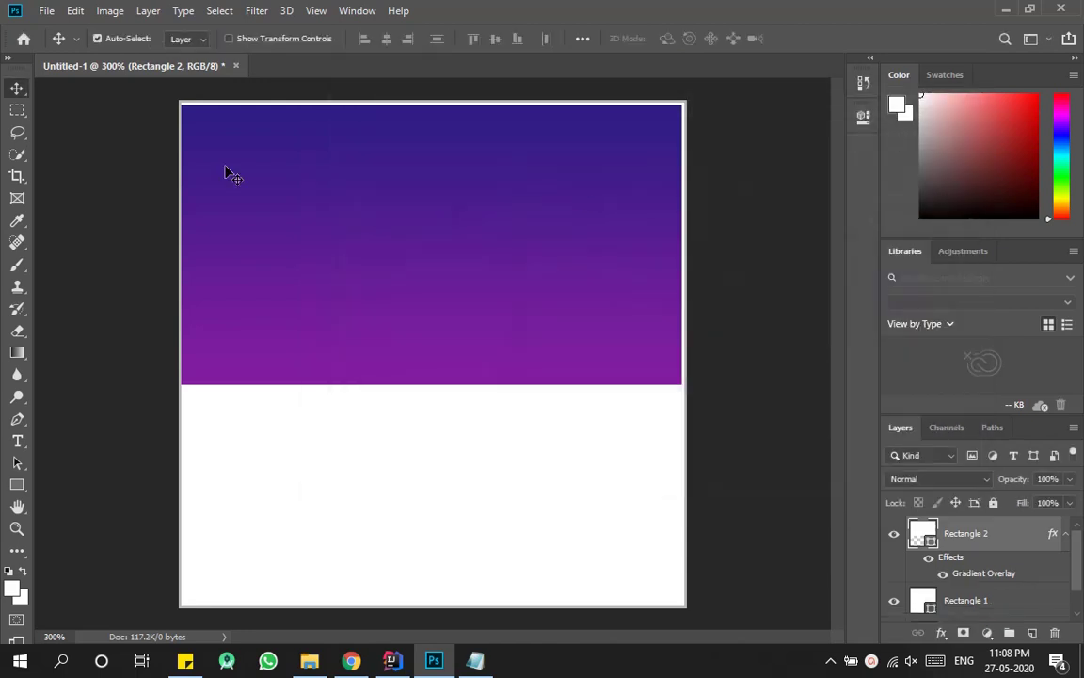
Move the gradient rectangle 1 px up so it meets the grey border along the canvas's upper edge.
click(16, 532)
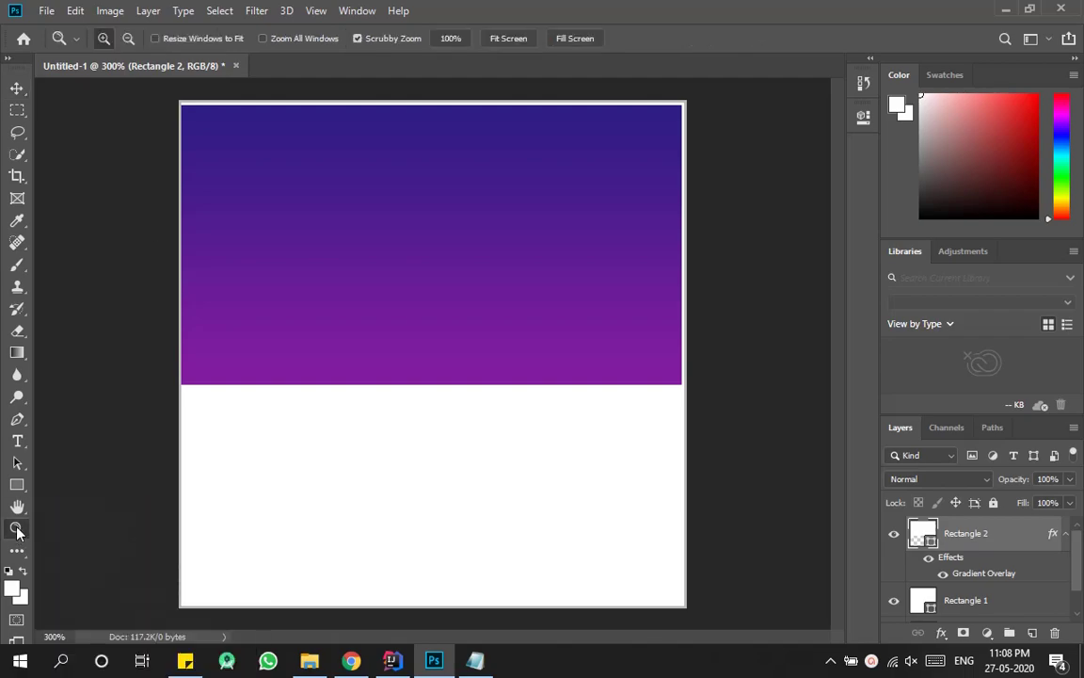
click(177, 93)
click(95, 84)
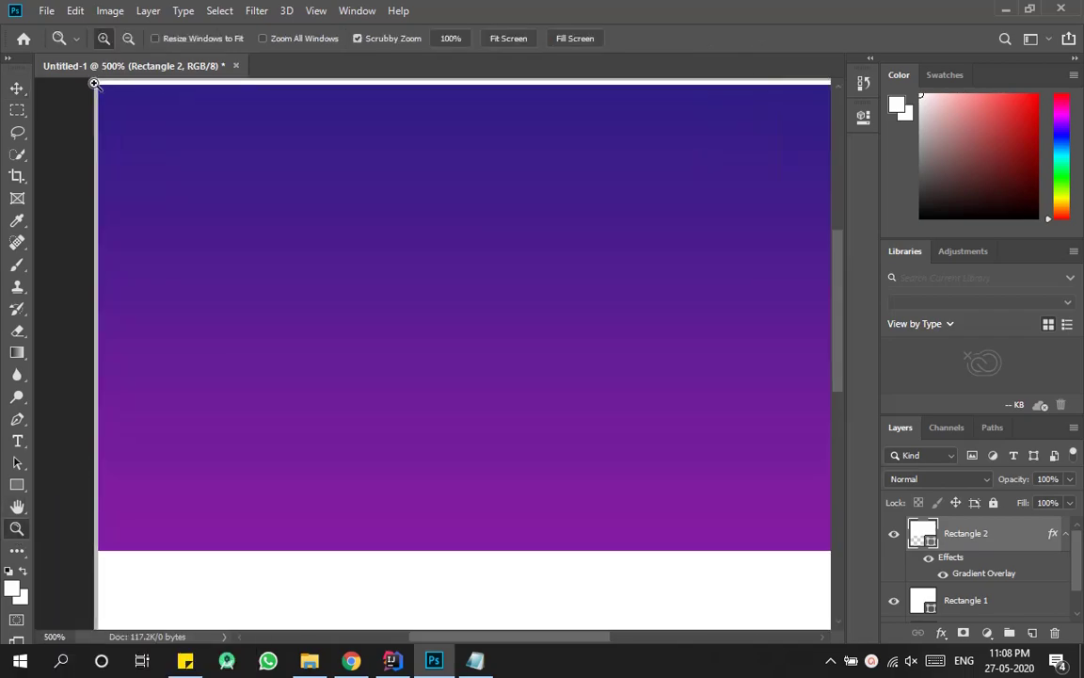
drag(95, 84, 122, 94)
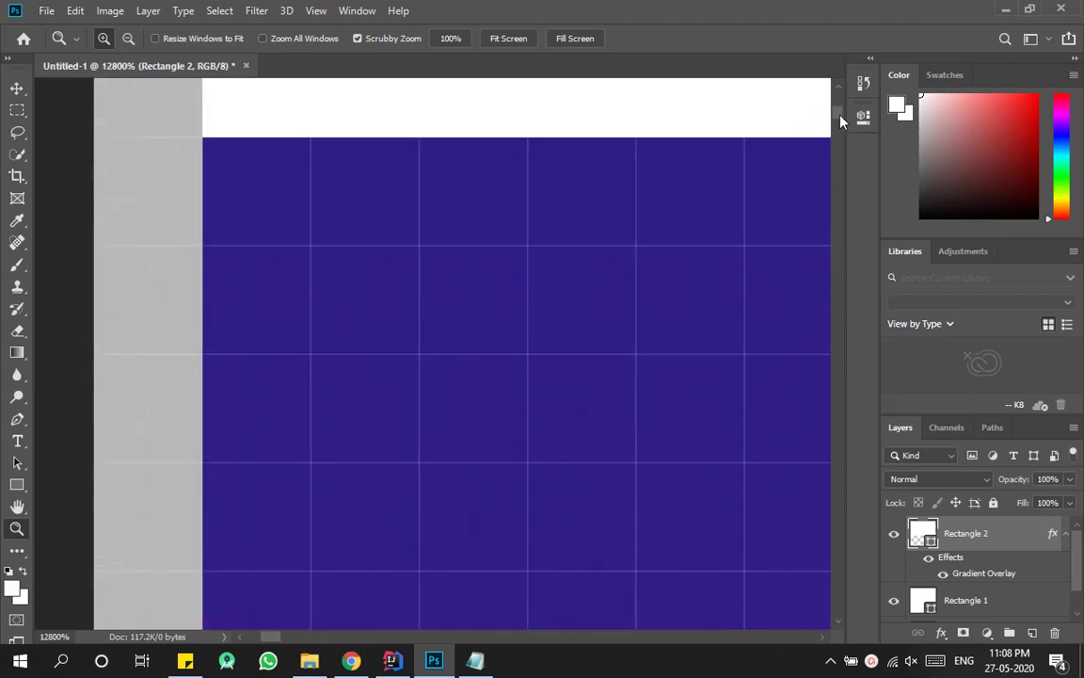
scroll(841, 118, up, 3)
key(v)
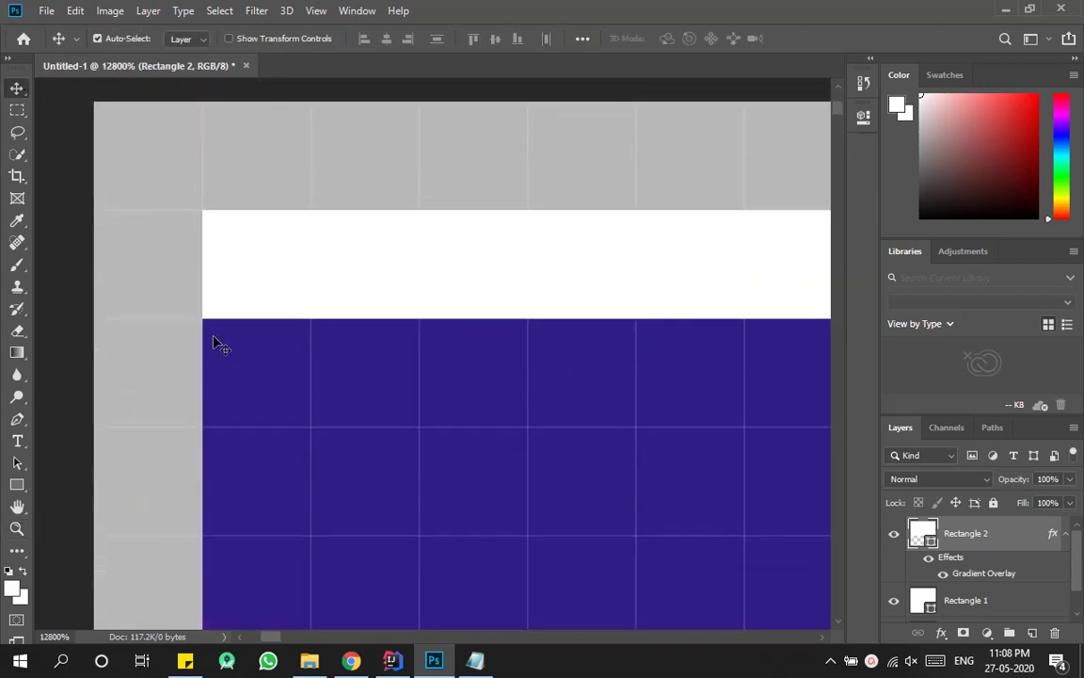
drag(231, 367, 226, 256)
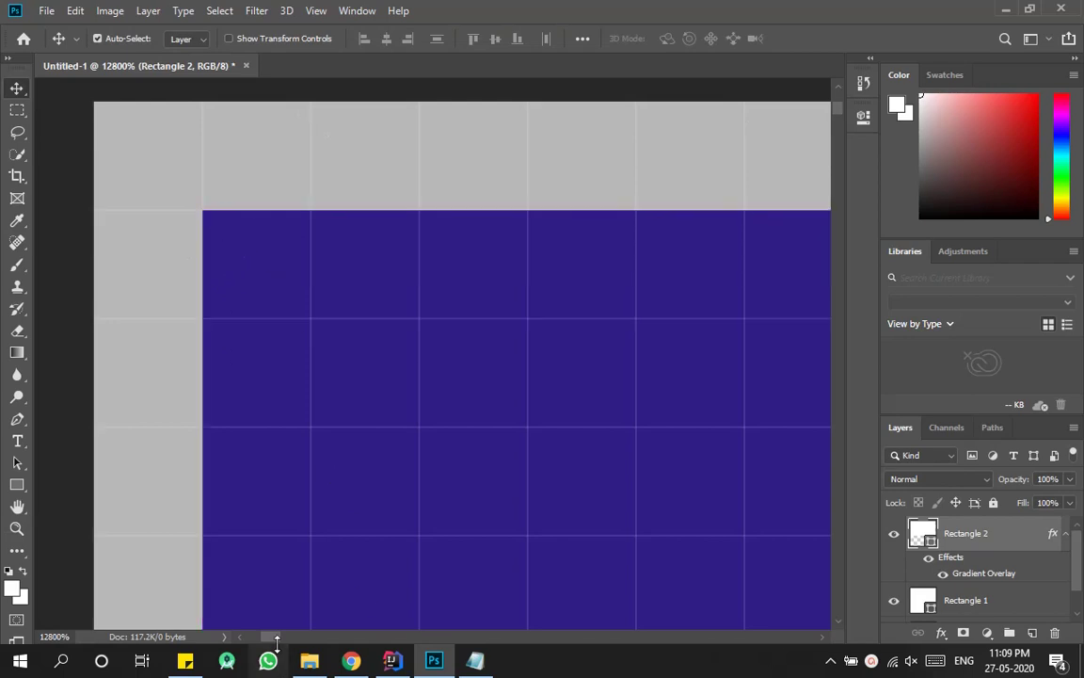
Move the gradient rectangle 1 px right to meet the grey border and try to adjust its lower-left anchor point.
drag(273, 639, 795, 640)
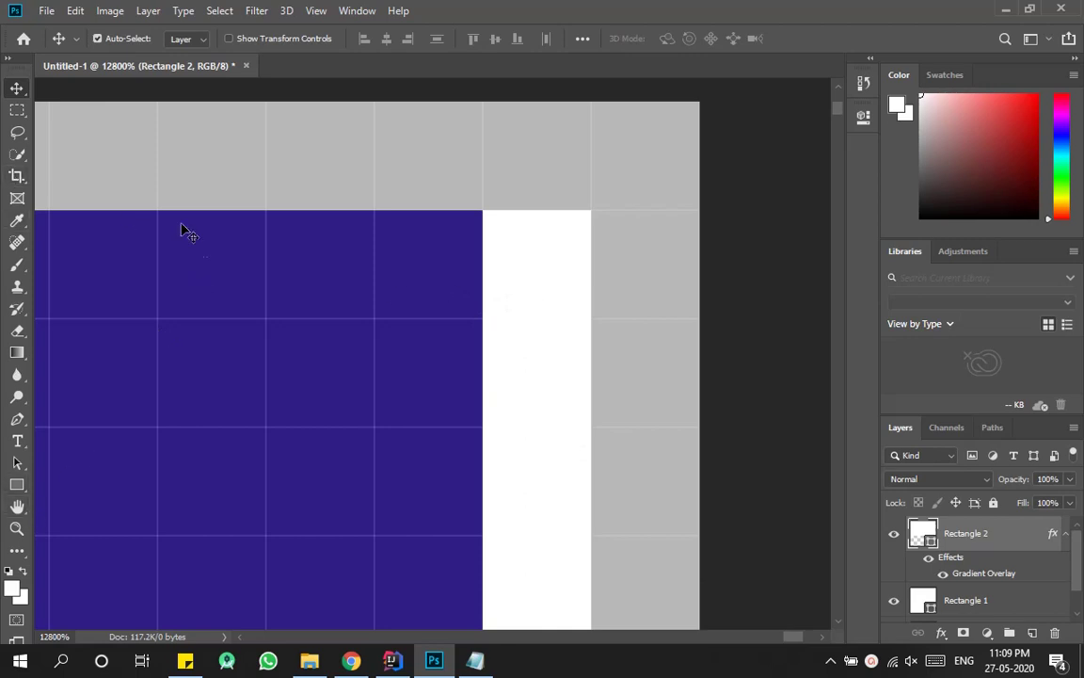
click(19, 463)
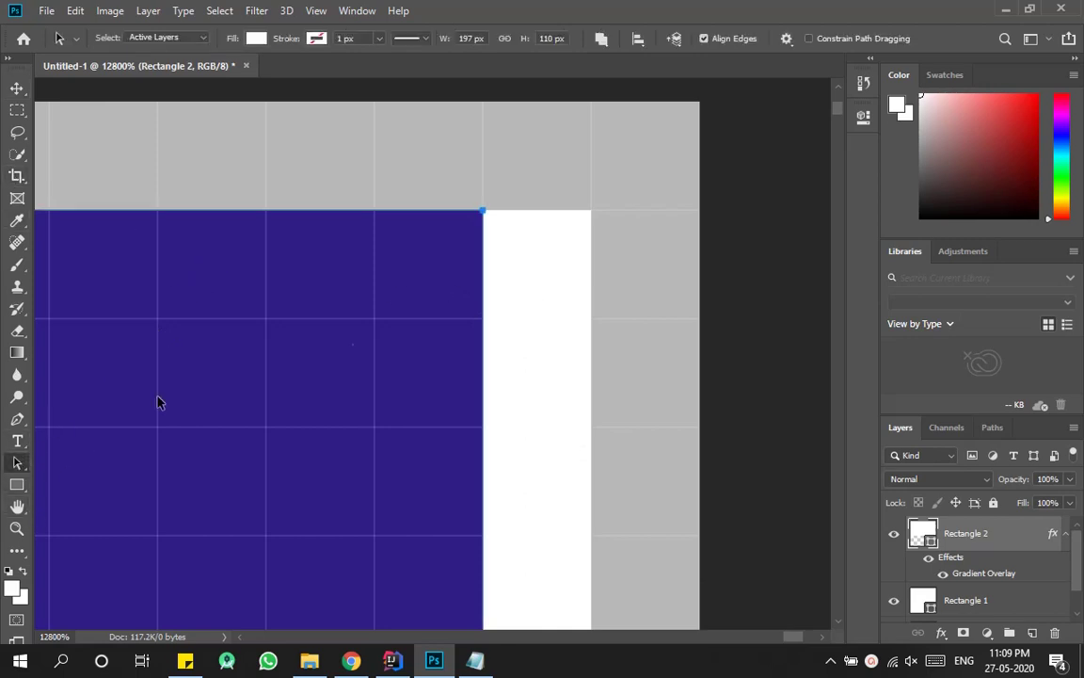
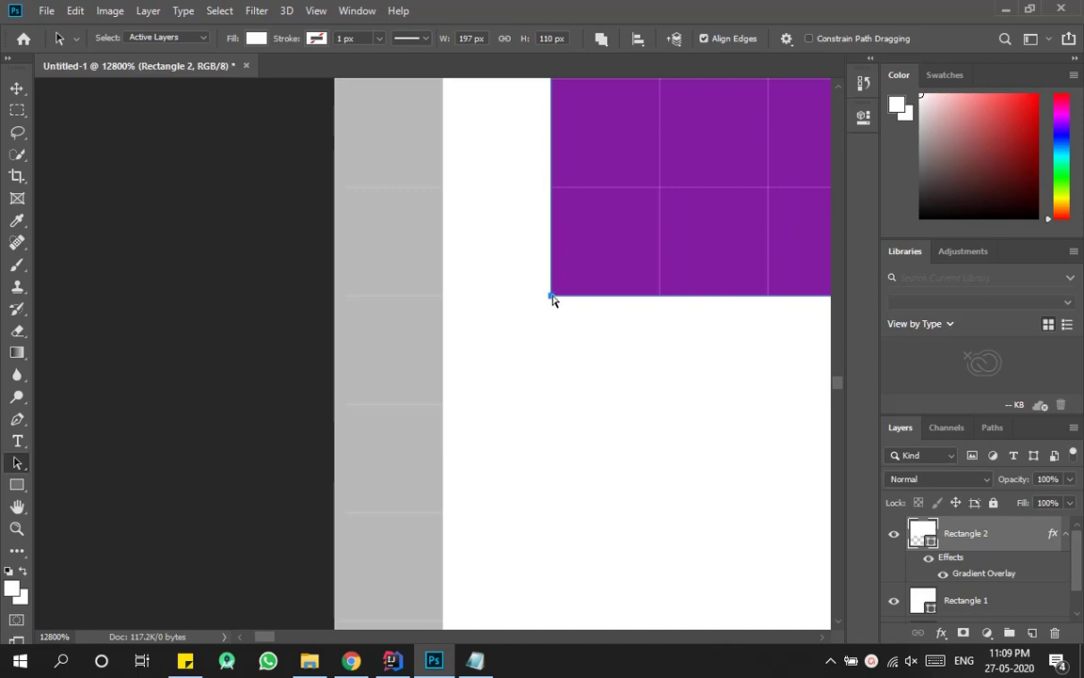
drag(554, 299, 551, 301)
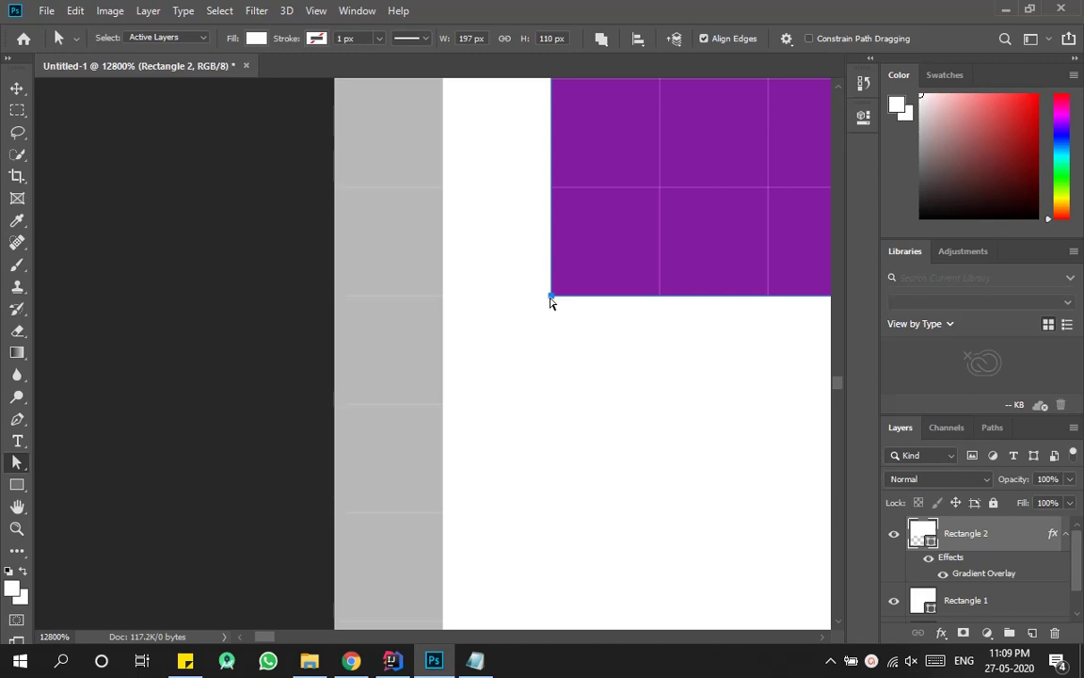
double_click(17, 528)
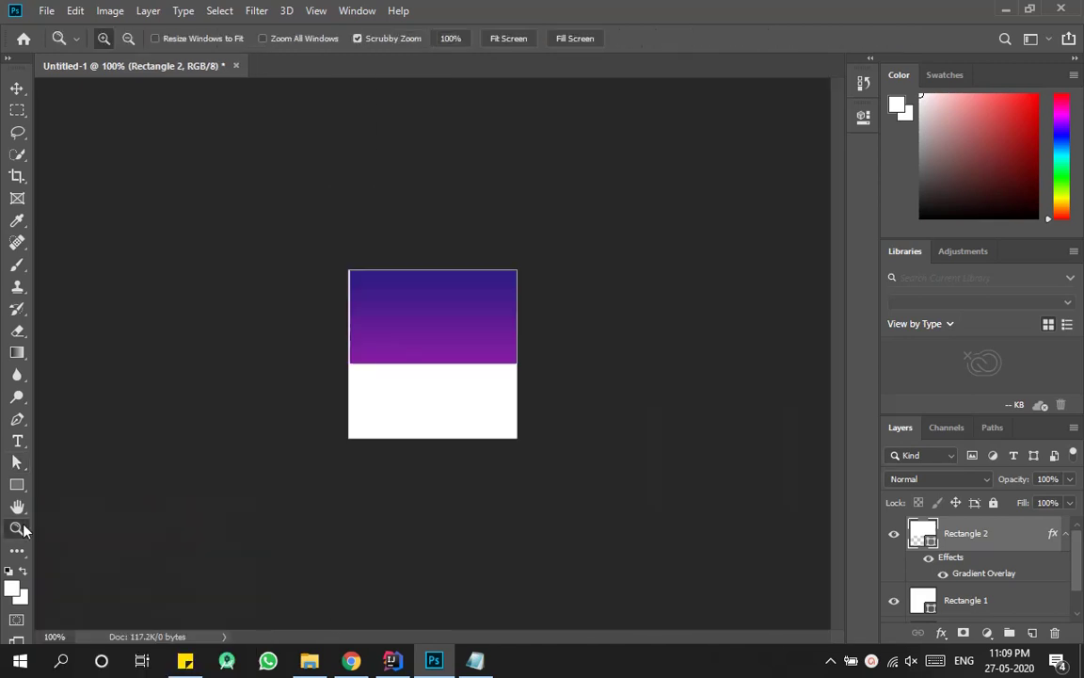
drag(356, 322, 350, 328)
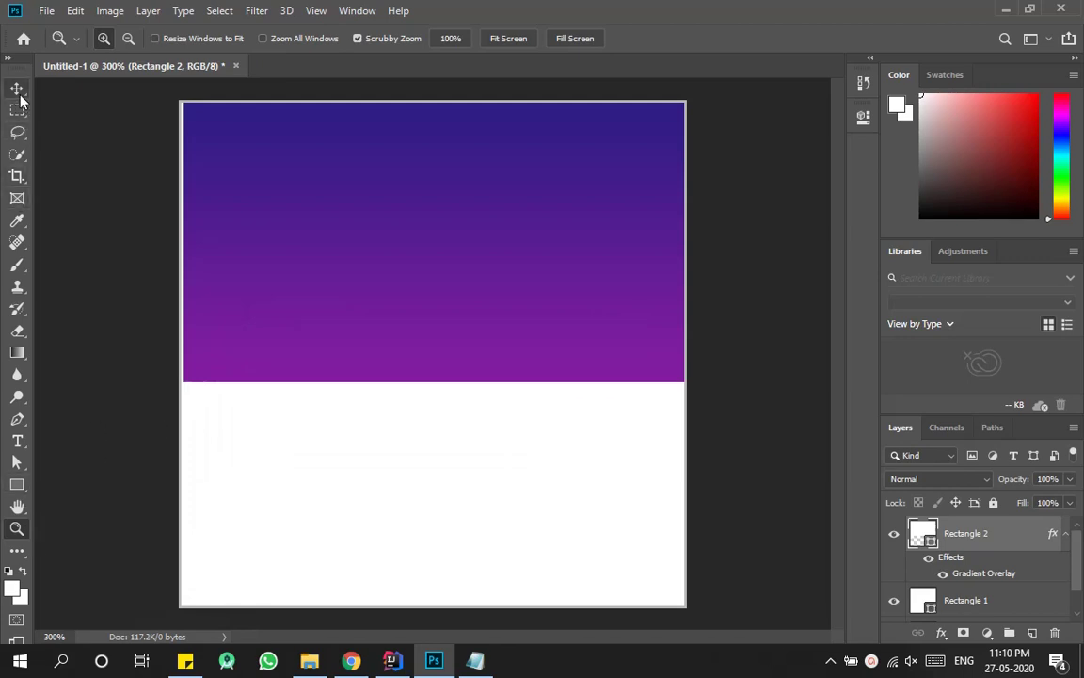
click(17, 91)
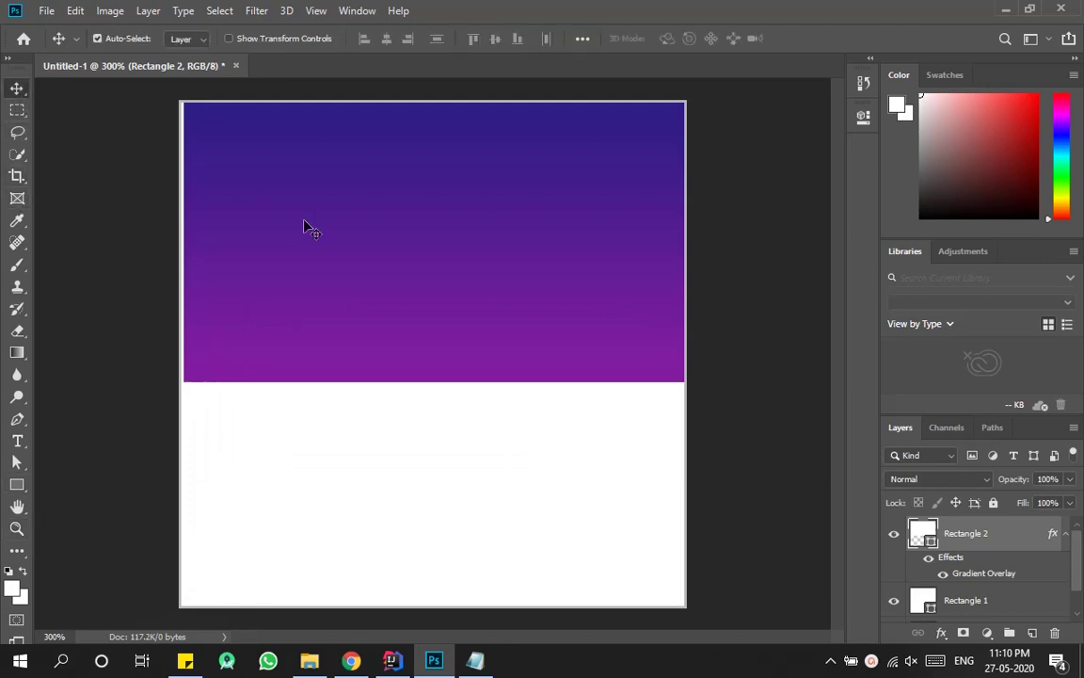
Extend the gradient rectangle's left edge to the grey border, making it 198 px wide, and check the lower-left corner up close.
click(17, 463)
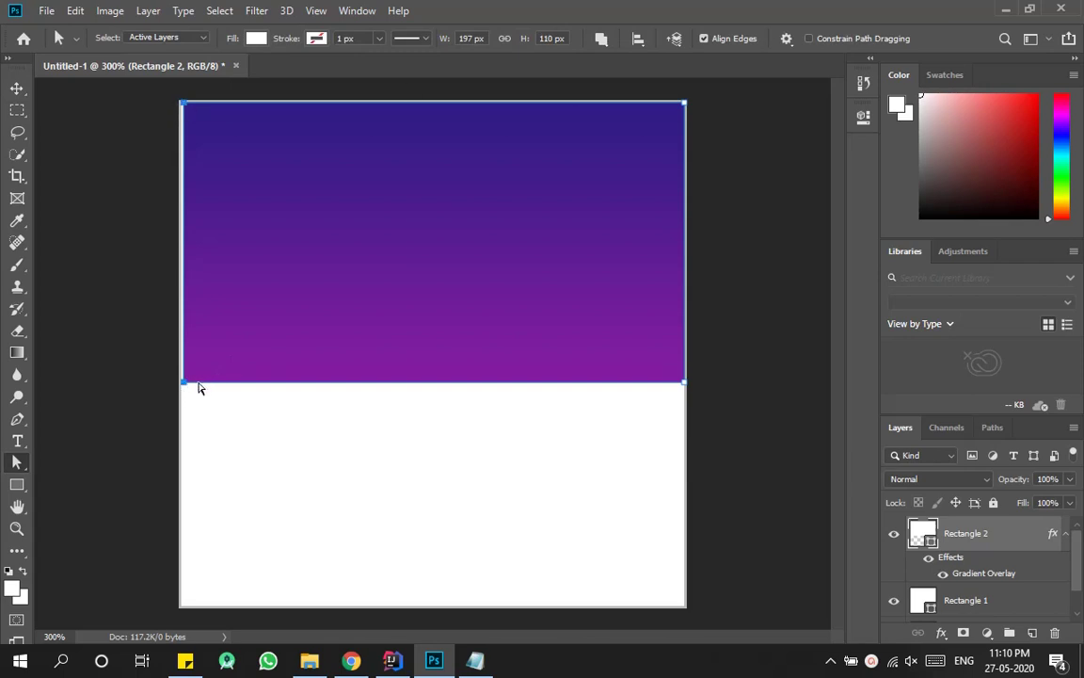
drag(186, 389, 183, 386)
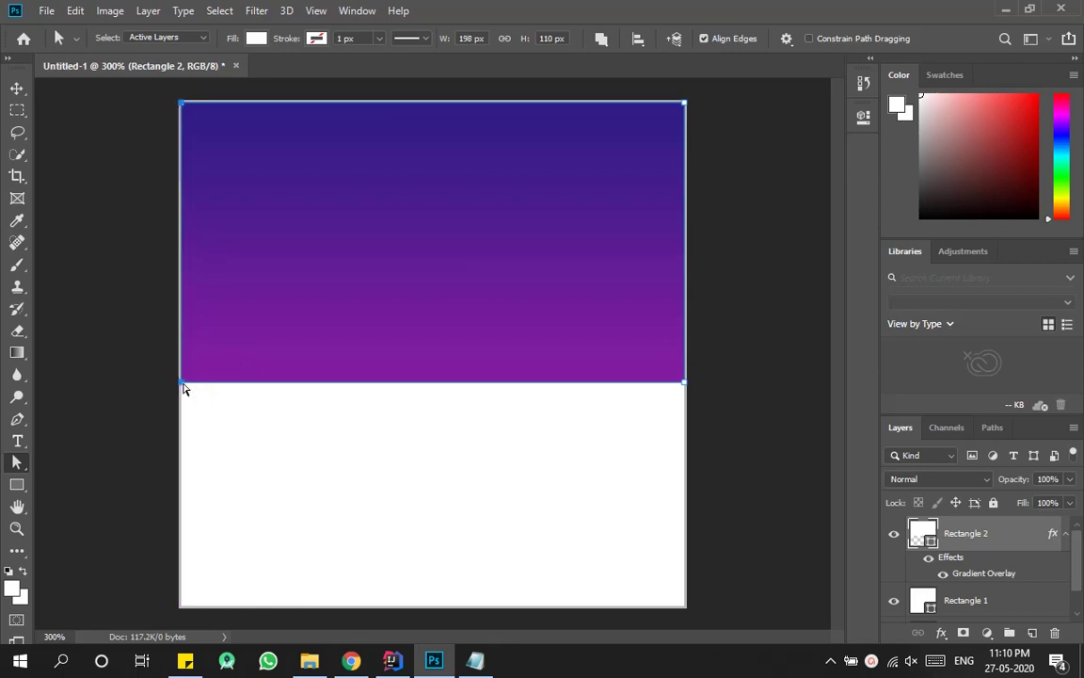
click(17, 528)
click(184, 383)
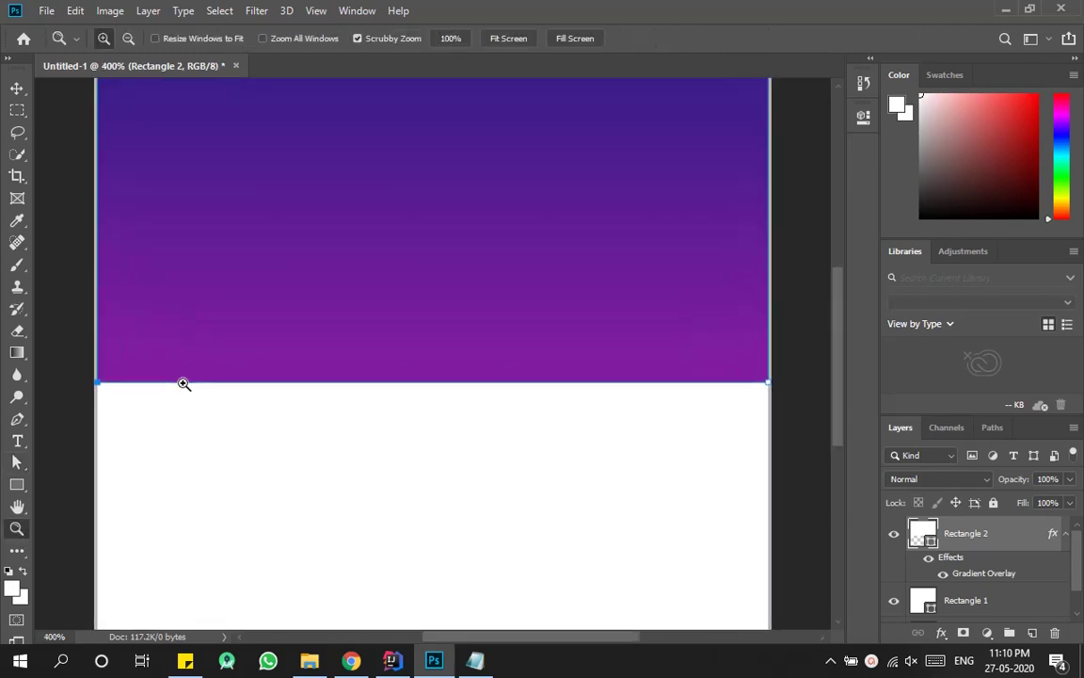
drag(75, 375, 104, 374)
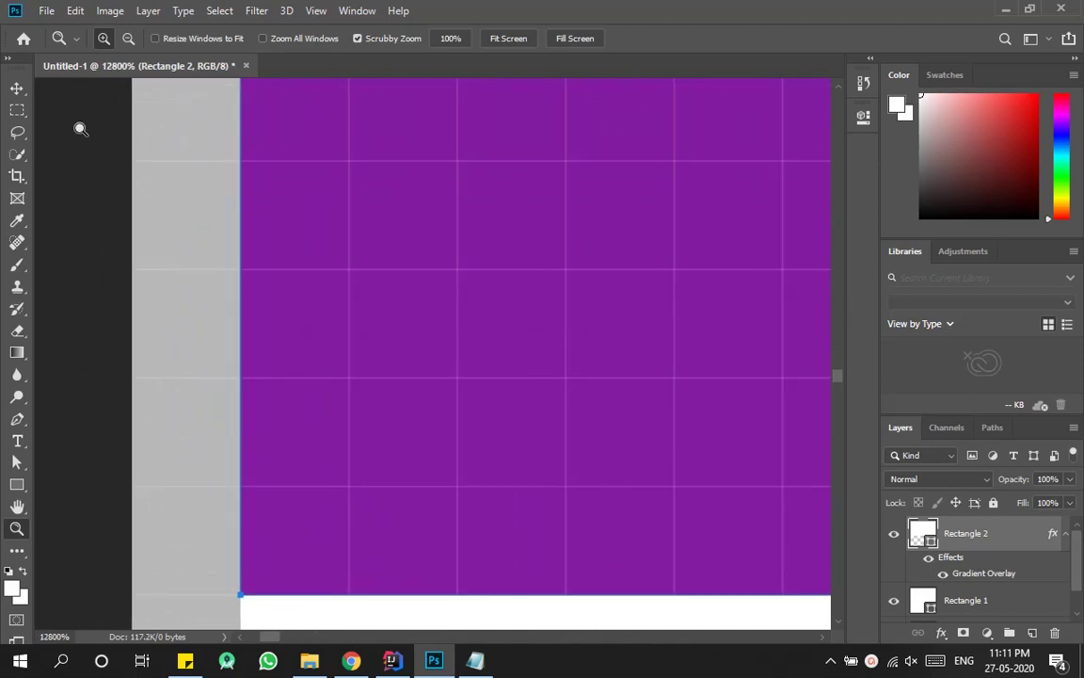
double_click(21, 532)
click(527, 354)
click(528, 354)
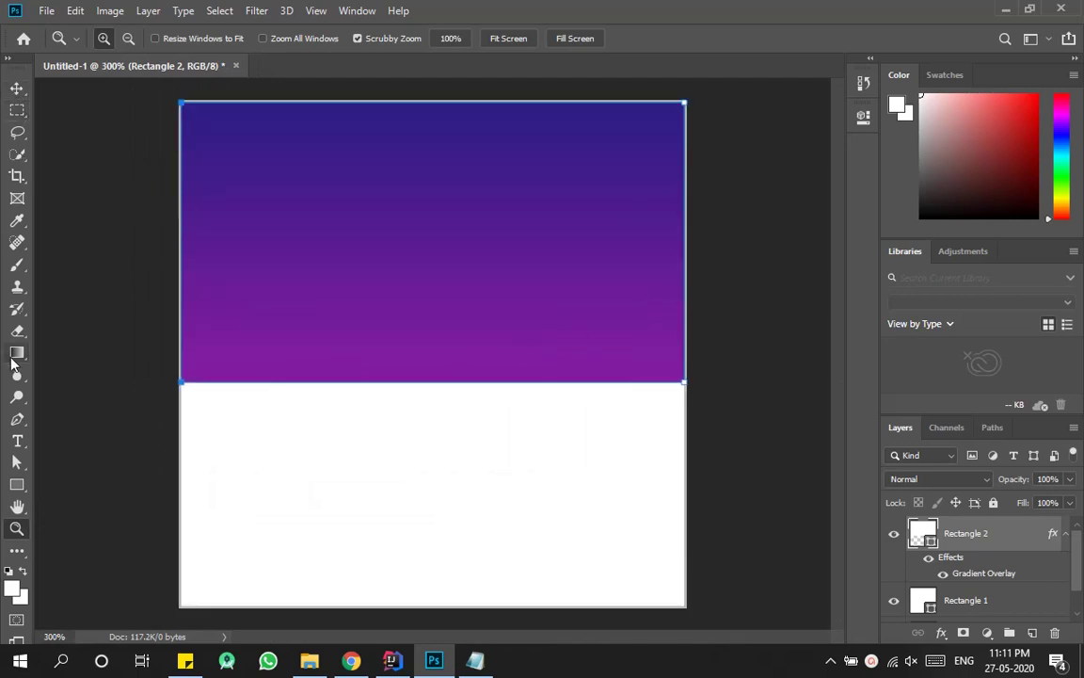
Convert the gradient rectangle to a regular path and slant its lower edge, raising the lower-right anchor and lowering the lower-left one to 155 px height.
click(17, 462)
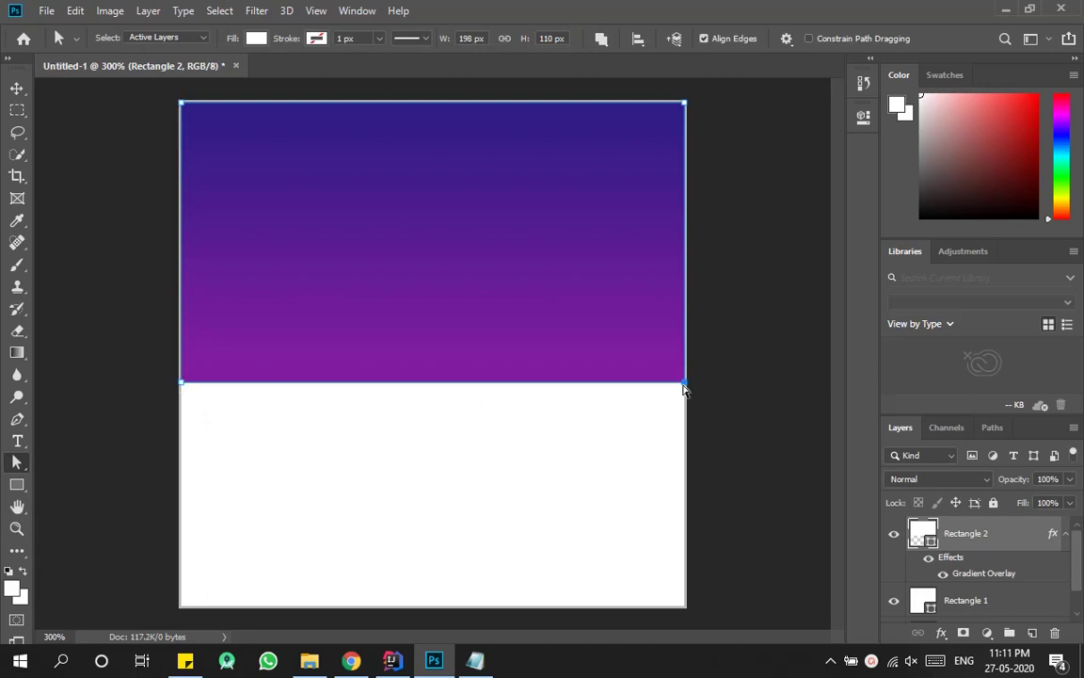
drag(685, 383, 684, 178)
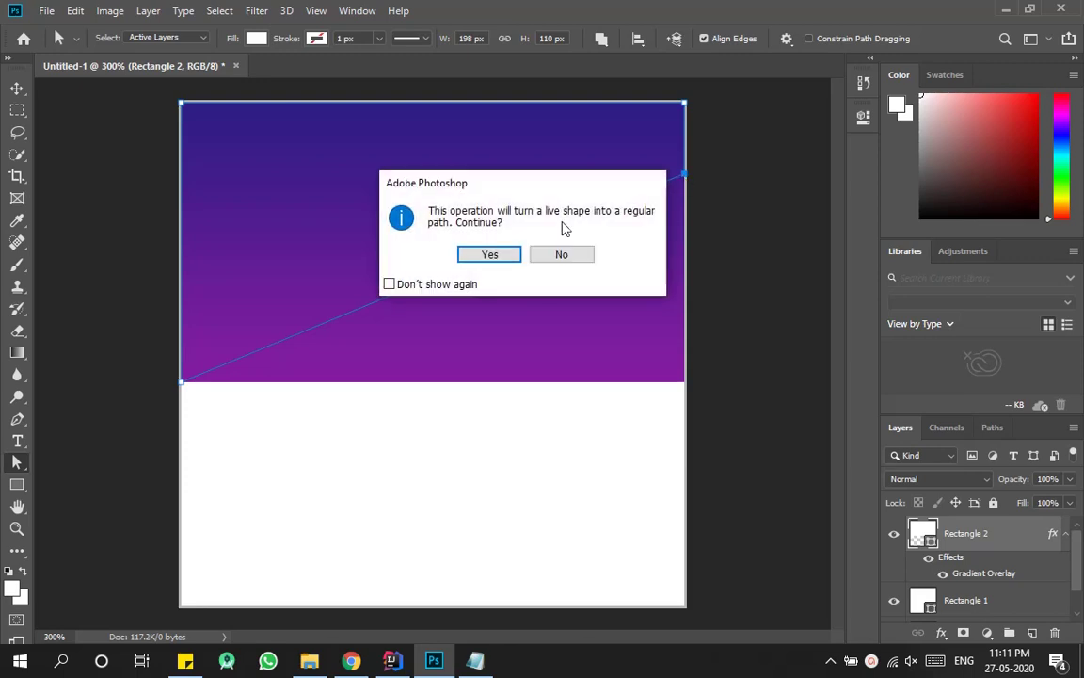
click(507, 257)
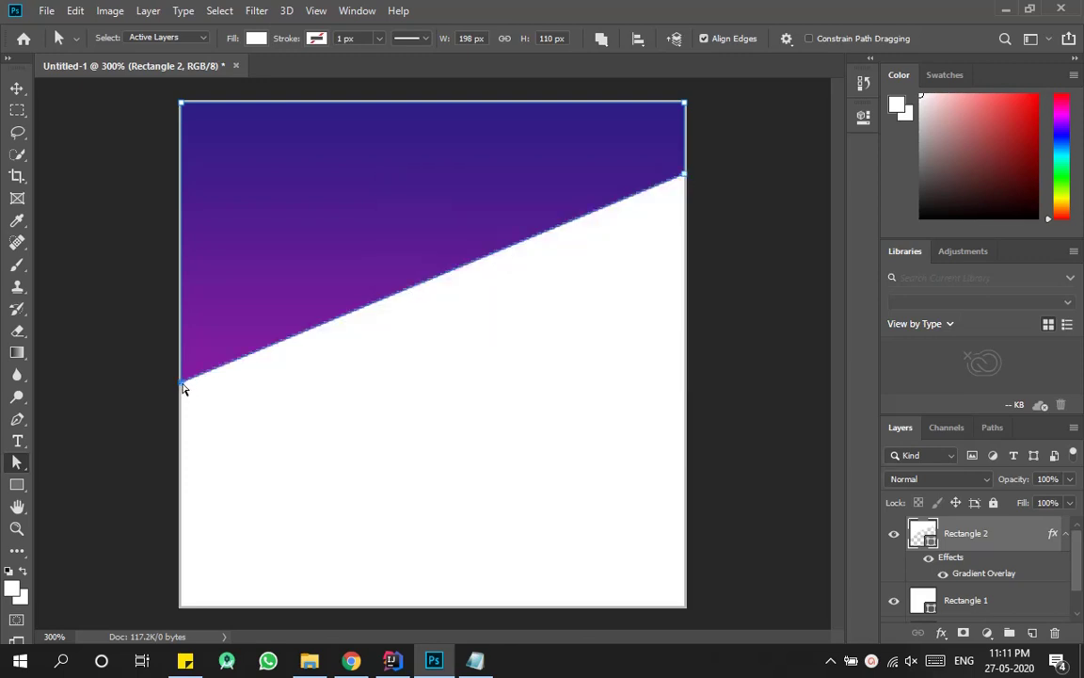
drag(183, 388, 184, 500)
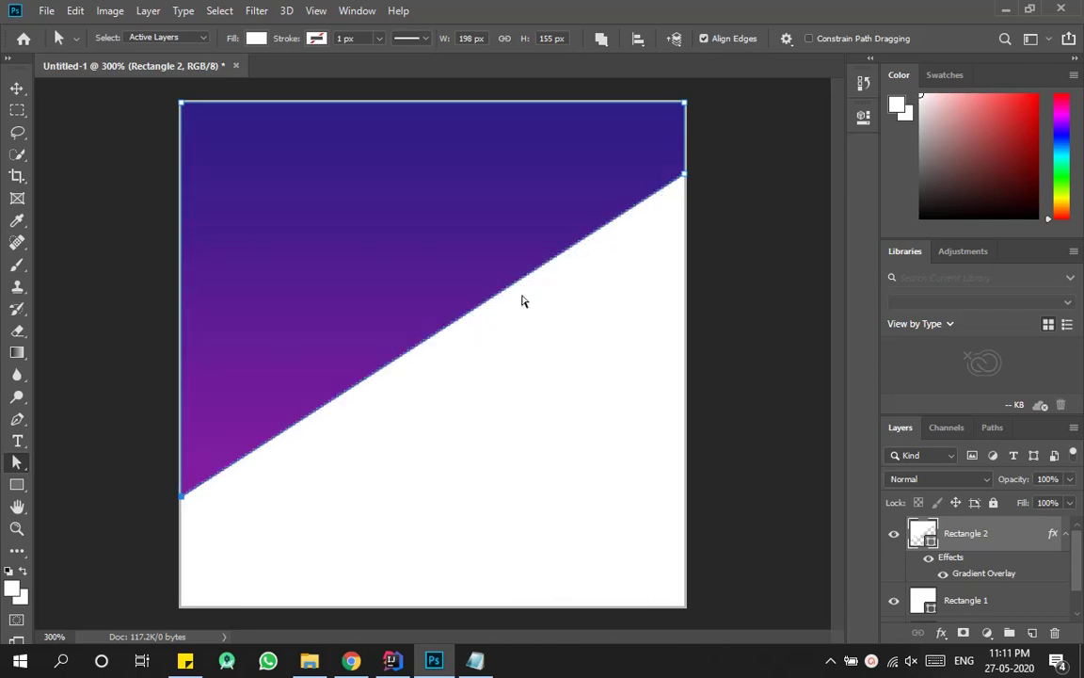
drag(685, 181, 686, 264)
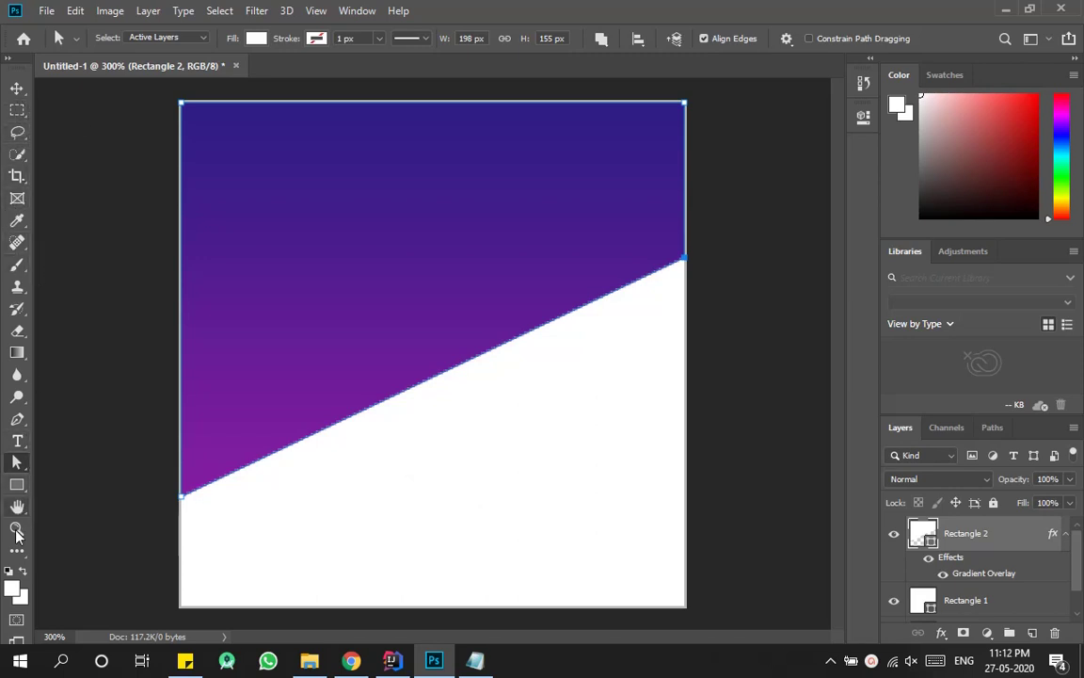
Draw a white rounded rectangle about 67 × 18 px as a button near the bottom centre of the canvas.
click(17, 486)
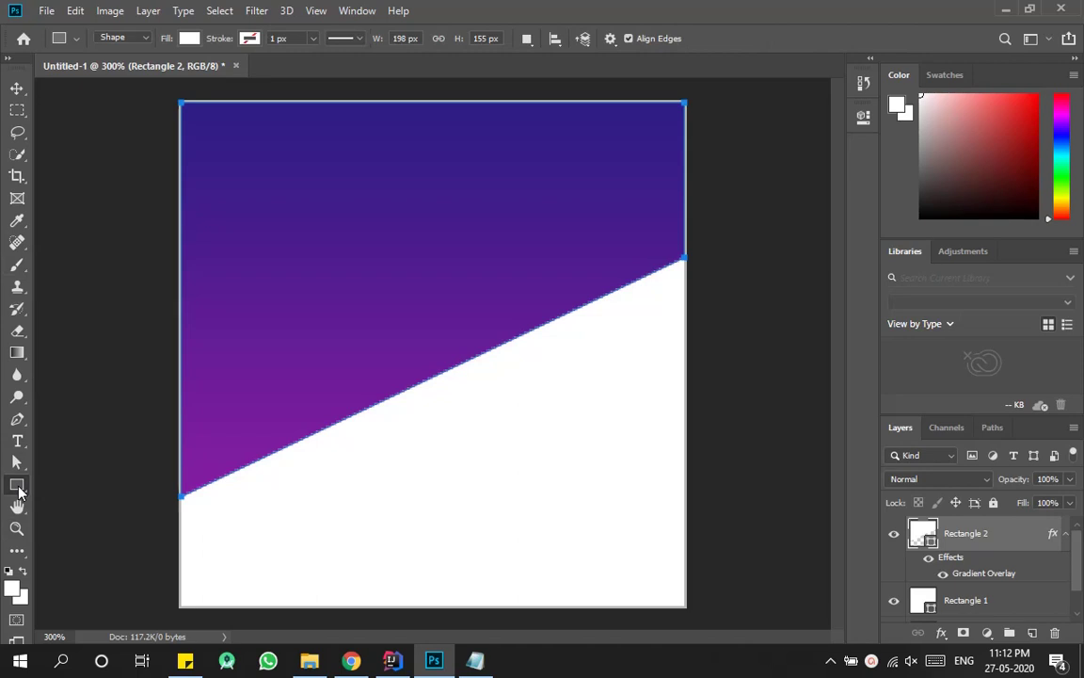
right_click(17, 485)
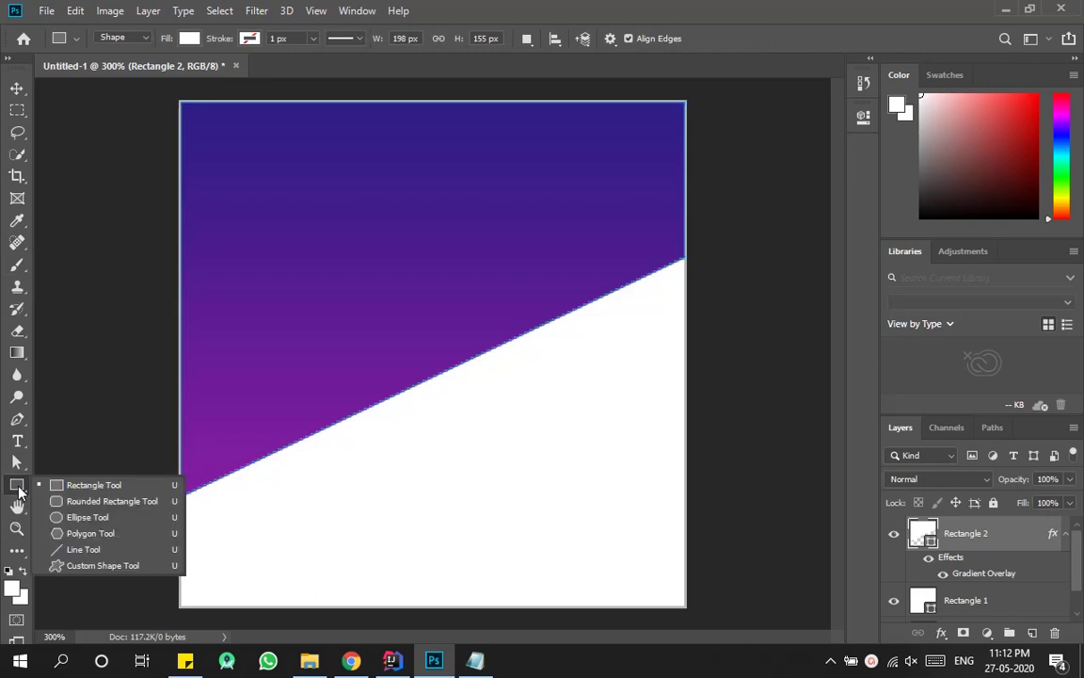
click(70, 500)
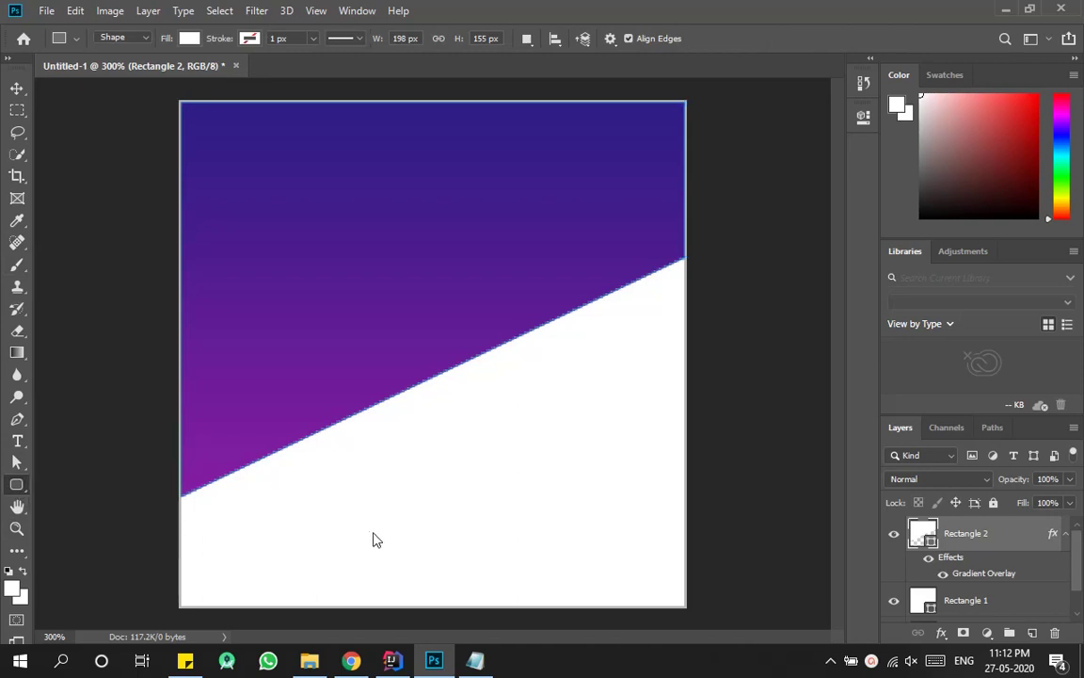
drag(350, 524, 516, 567)
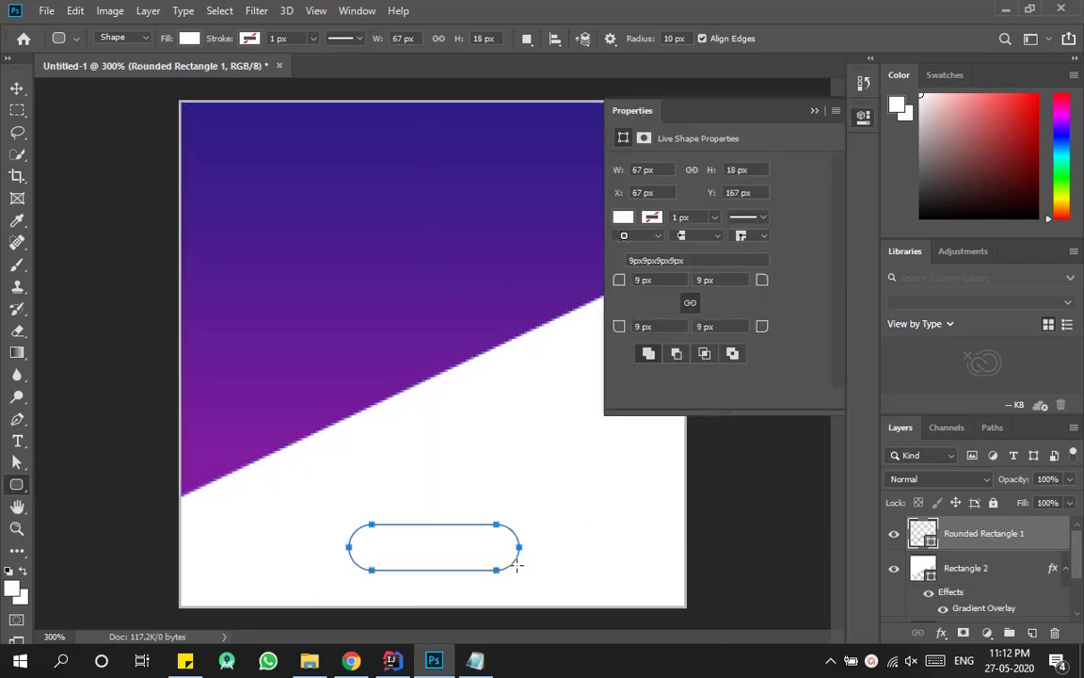
click(816, 111)
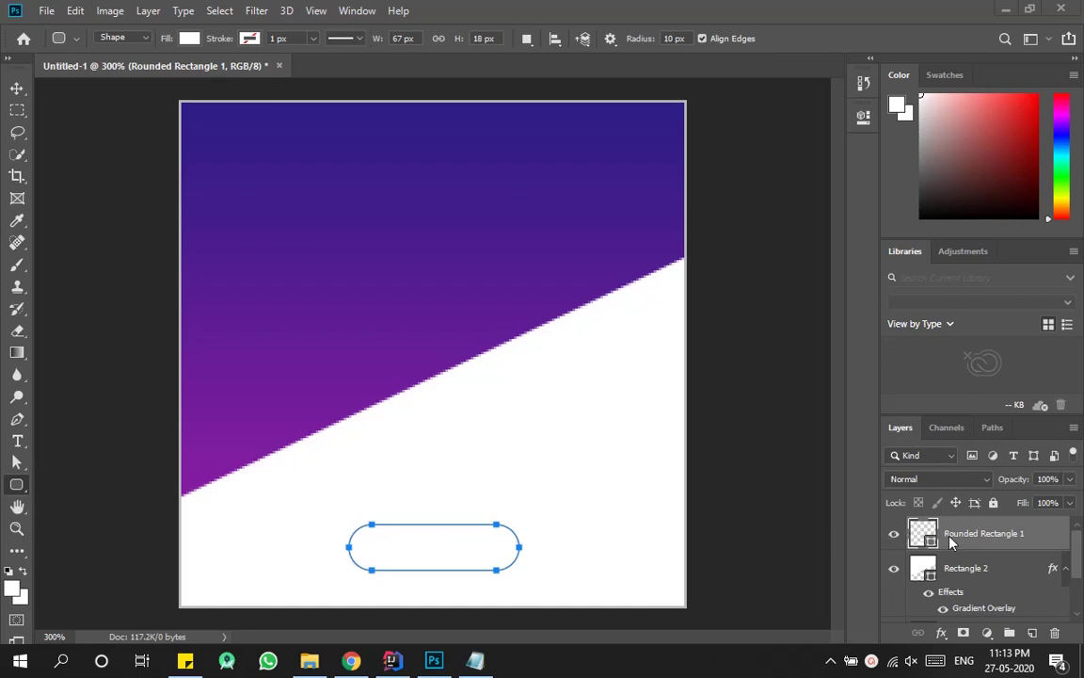
Switch to gradient.txt in Notepad and add the line "button color: de1414" below the blue entry.
click(478, 658)
click(287, 120)
text(bt)
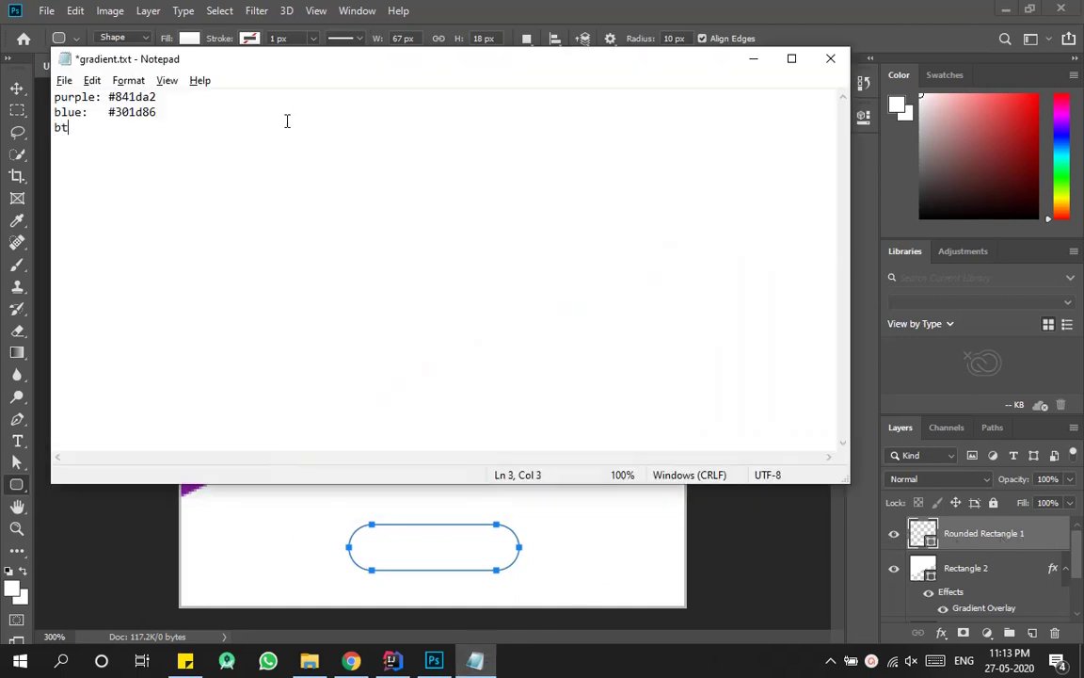
text(ton)
key(Left)
key(Left)
key(Left)
key(Left)
text(u)
key(End)
text(color: de1414)
key(Left)
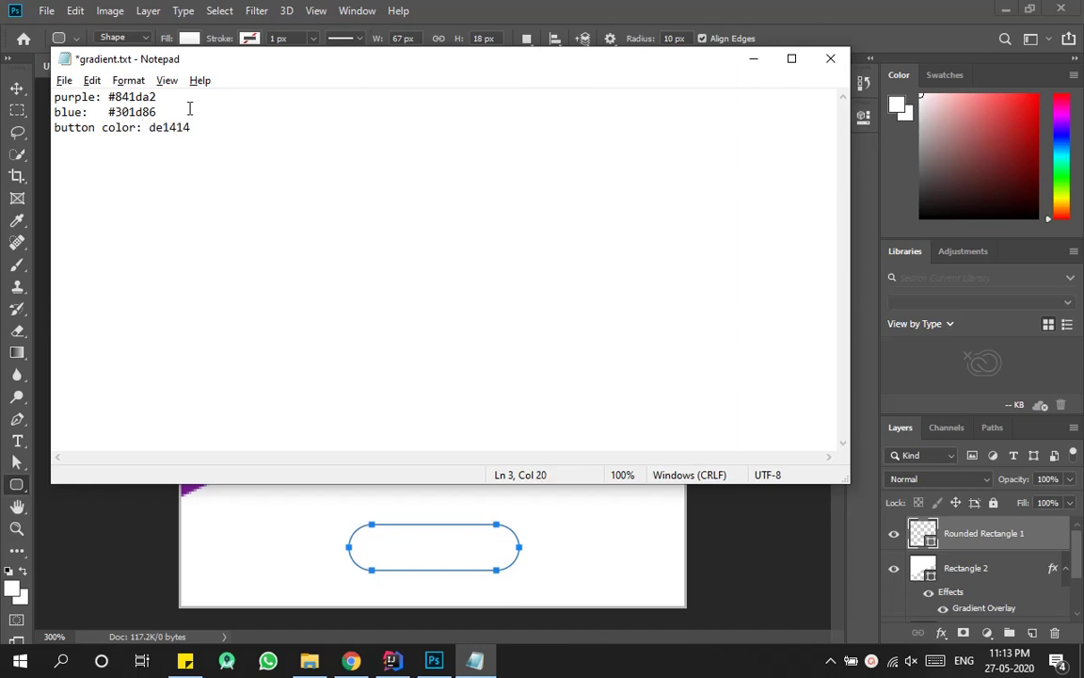
Copy the code de1414 from gradient.txt, save the file and return to Photoshop.
double_click(168, 127)
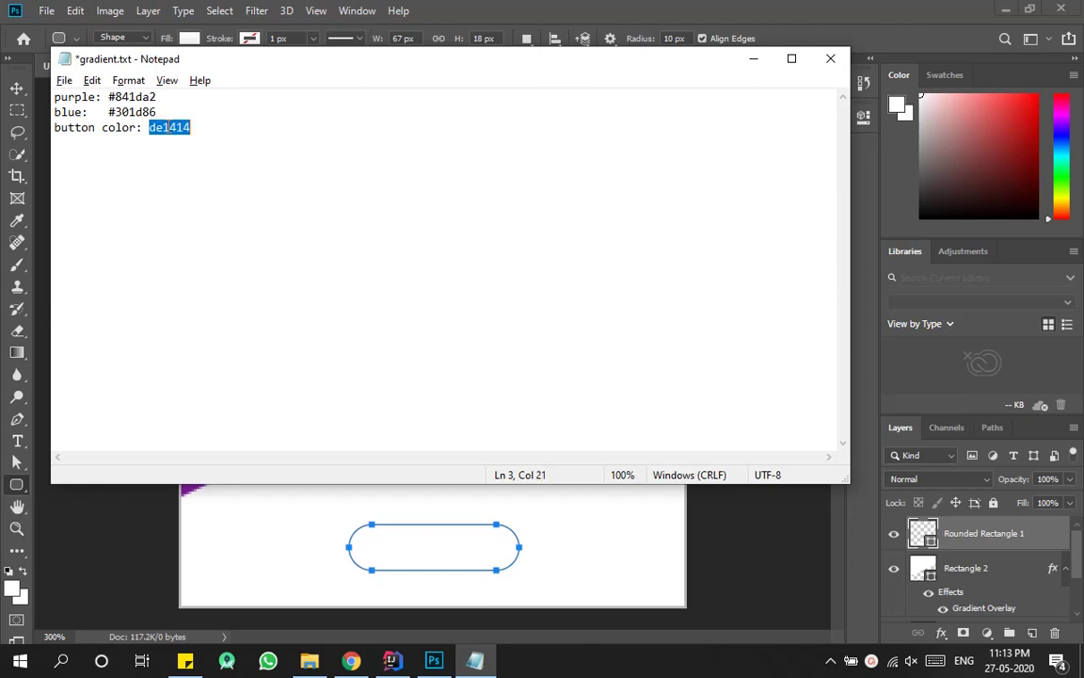
key(ctrl+s)
click(753, 59)
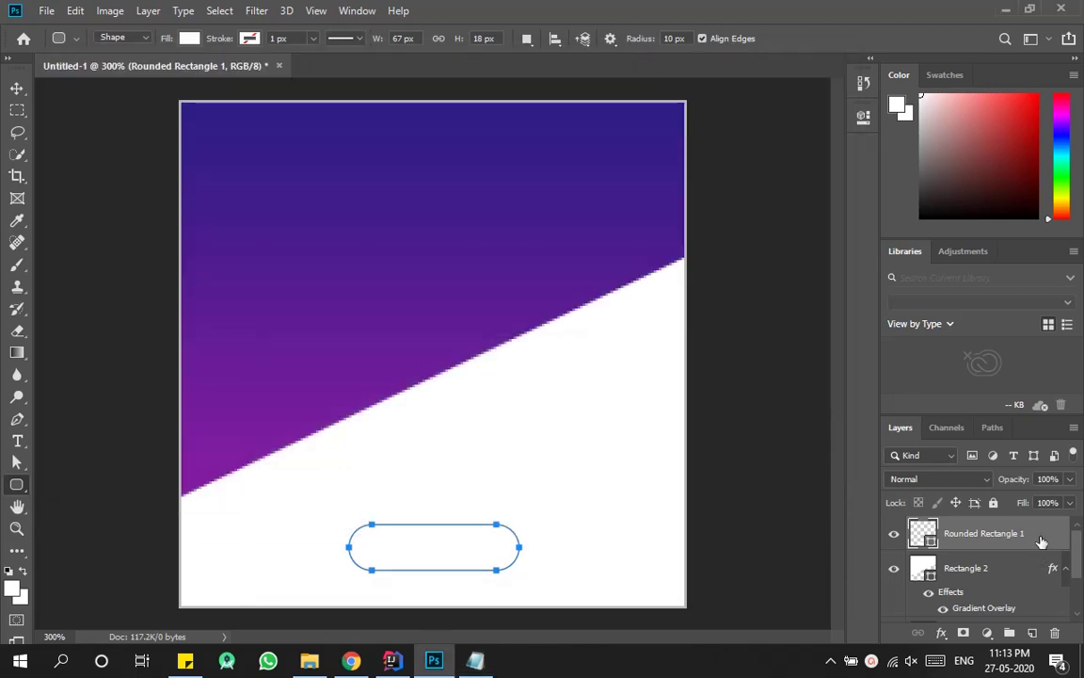
Add a Color Overlay in red, de1414, to the rounded rectangle button layer.
double_click(1042, 542)
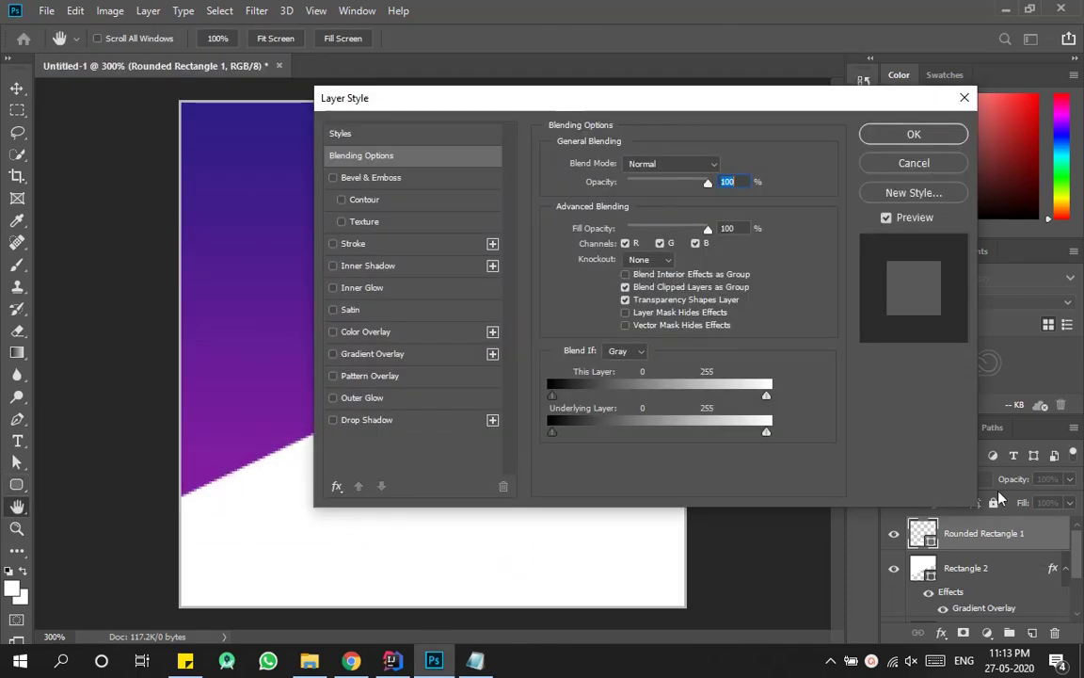
click(383, 332)
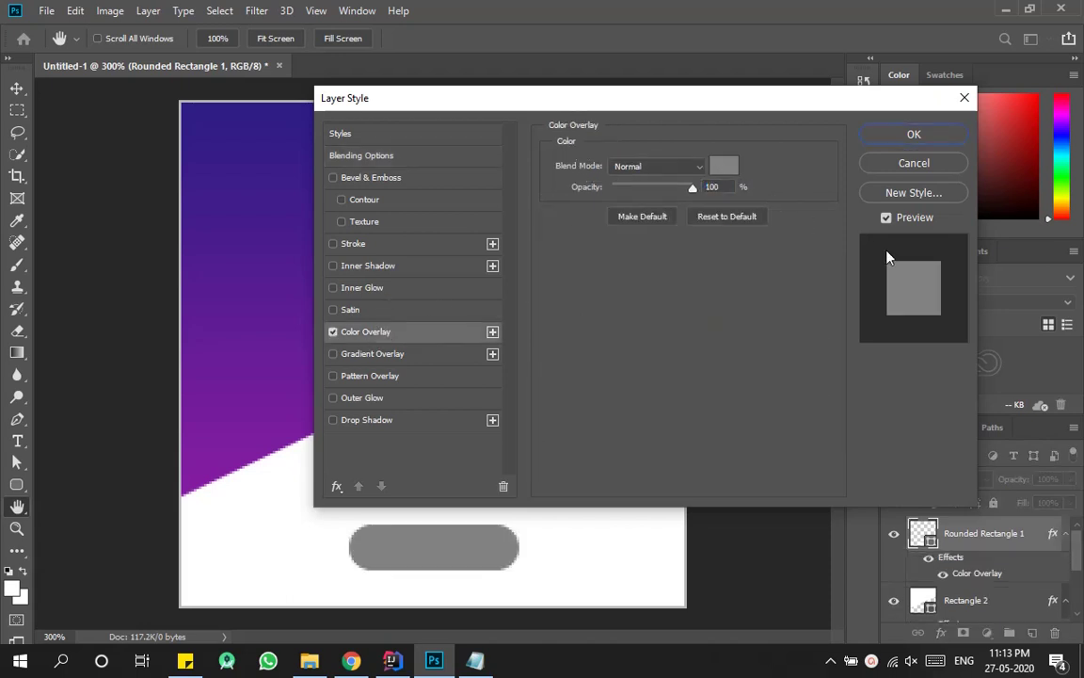
click(727, 166)
text(de1414)
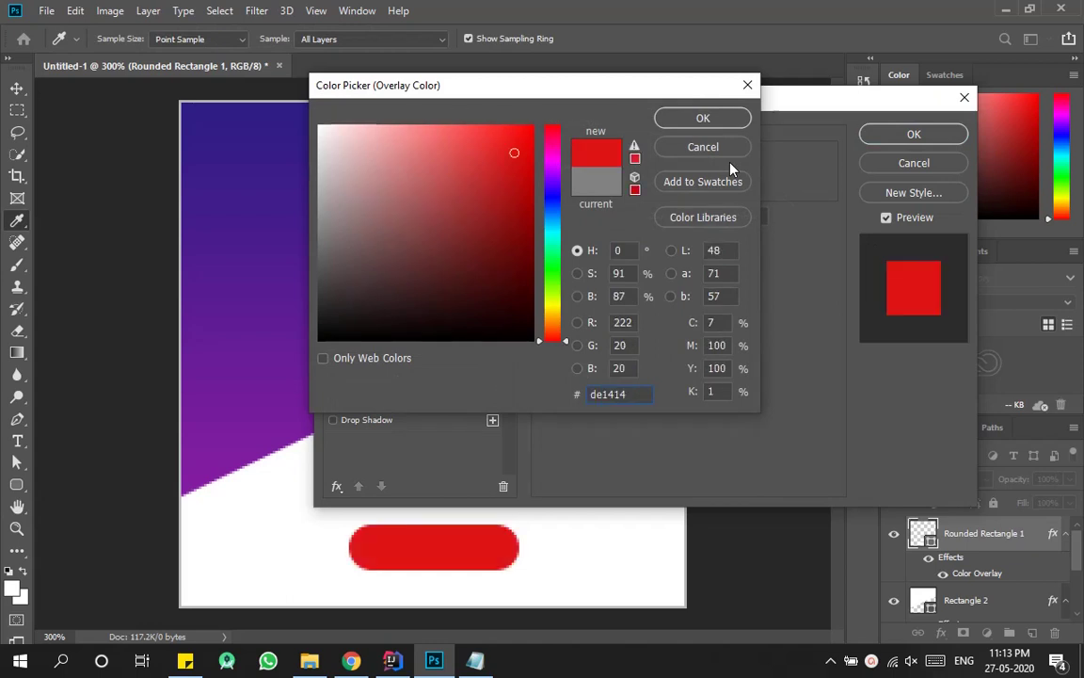
click(716, 122)
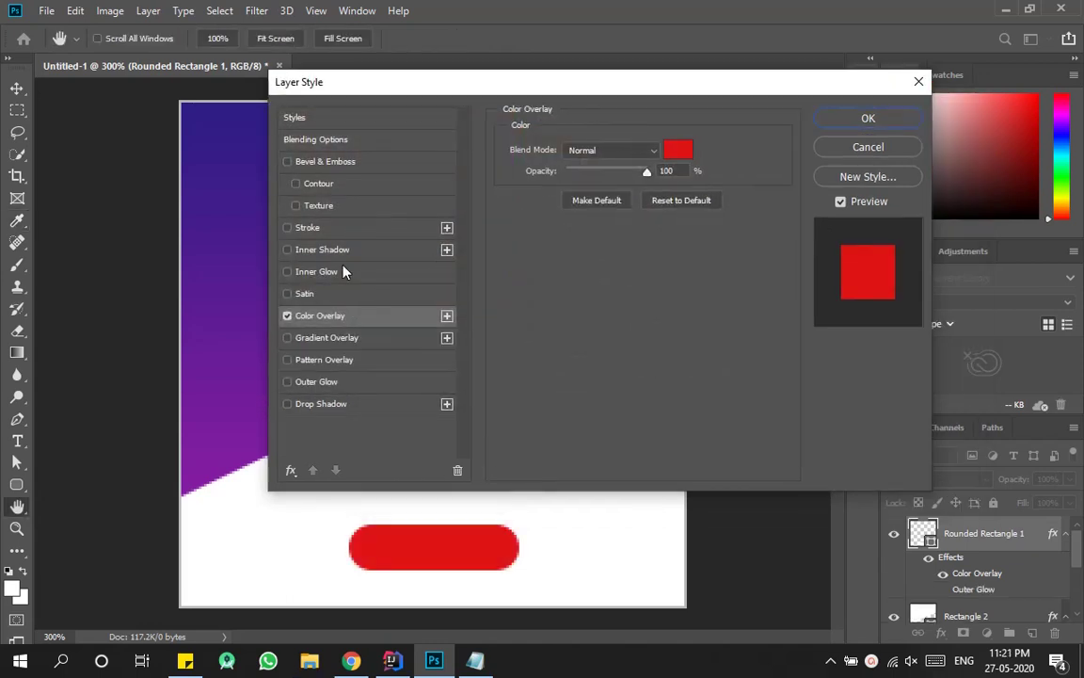
Add an Outer Glow to the button with Normal blend mode and the glow colour de1414.
click(332, 386)
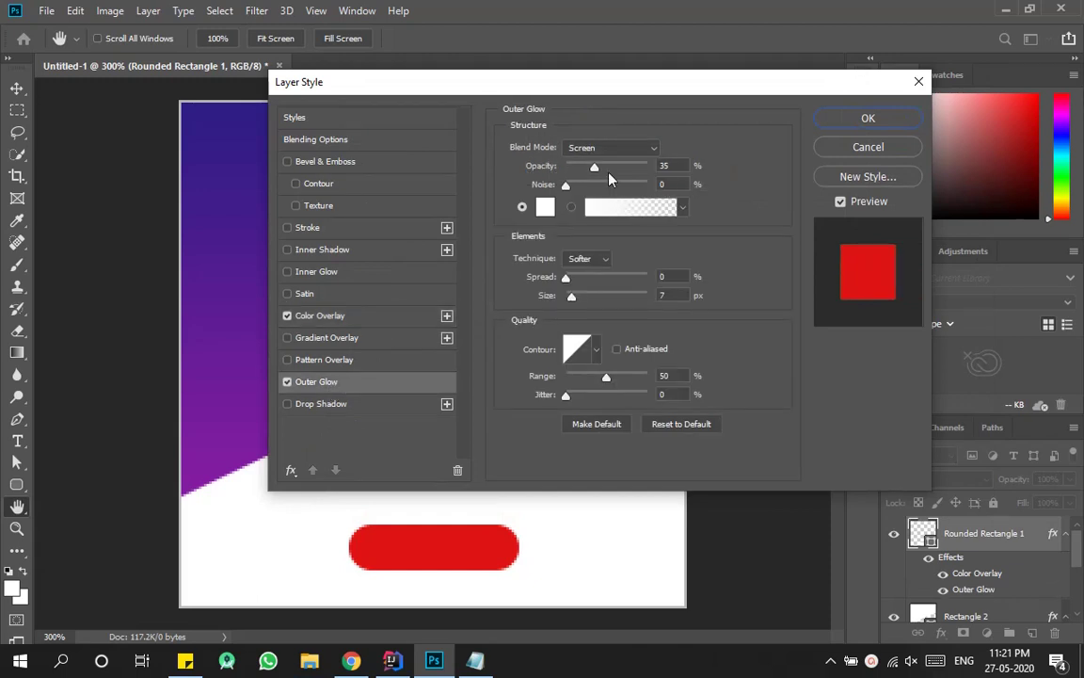
click(634, 149)
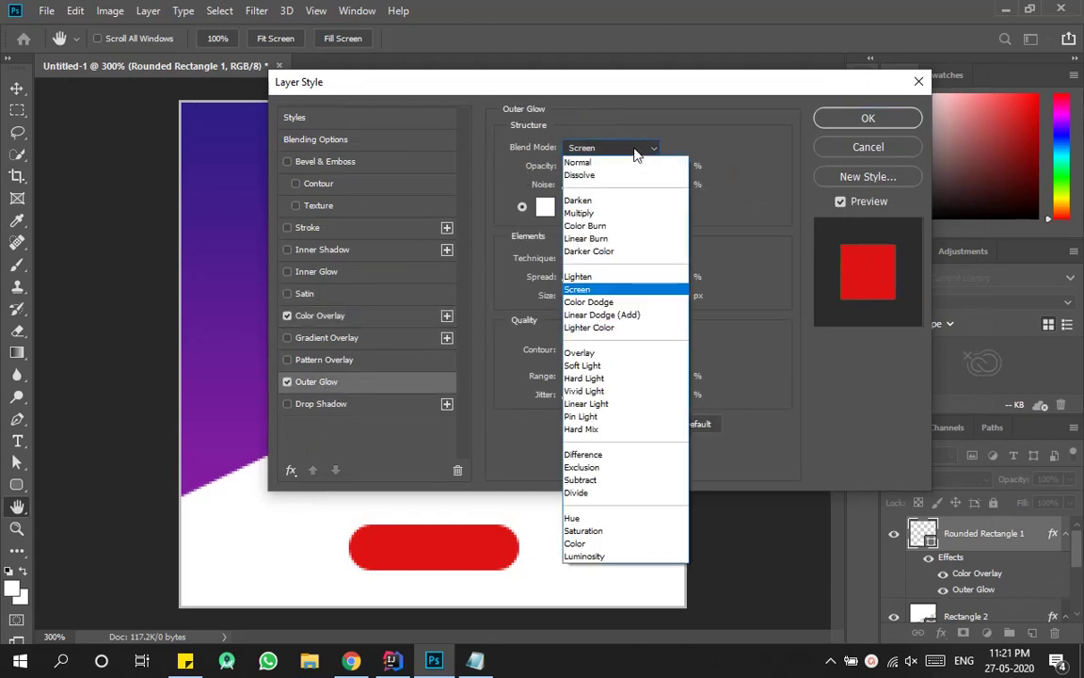
click(635, 154)
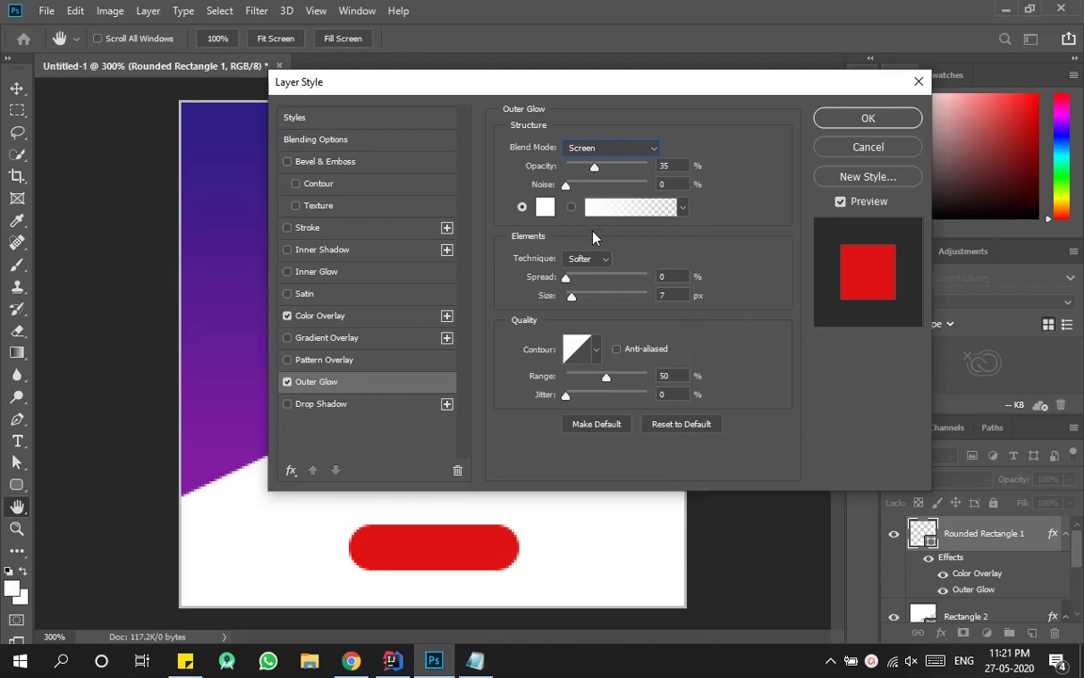
click(619, 151)
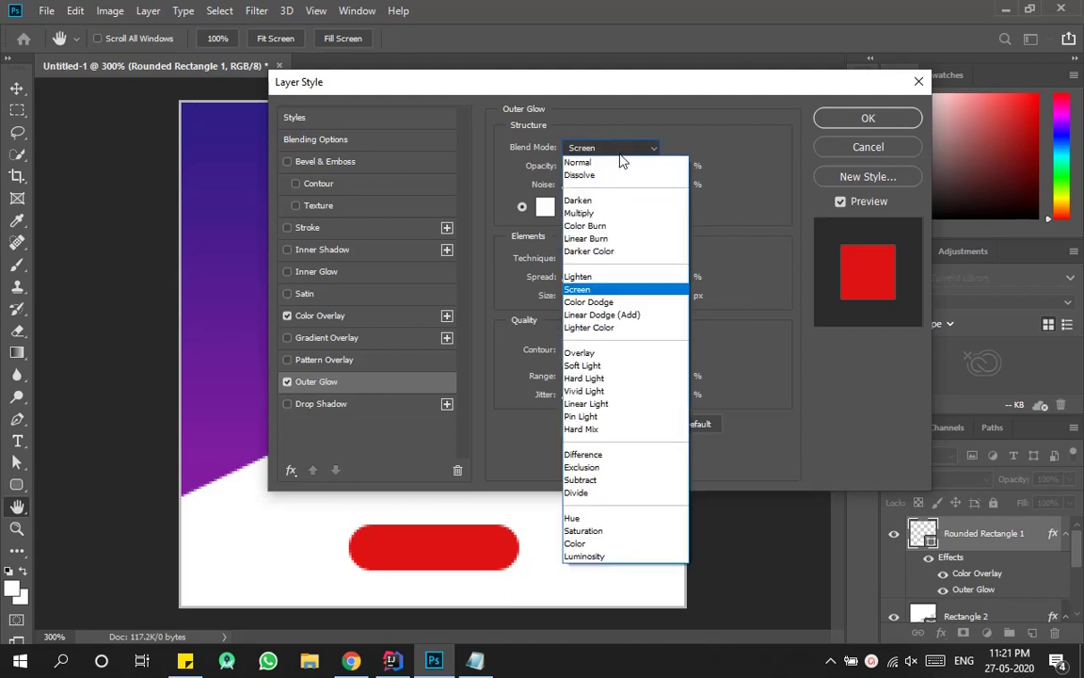
click(620, 163)
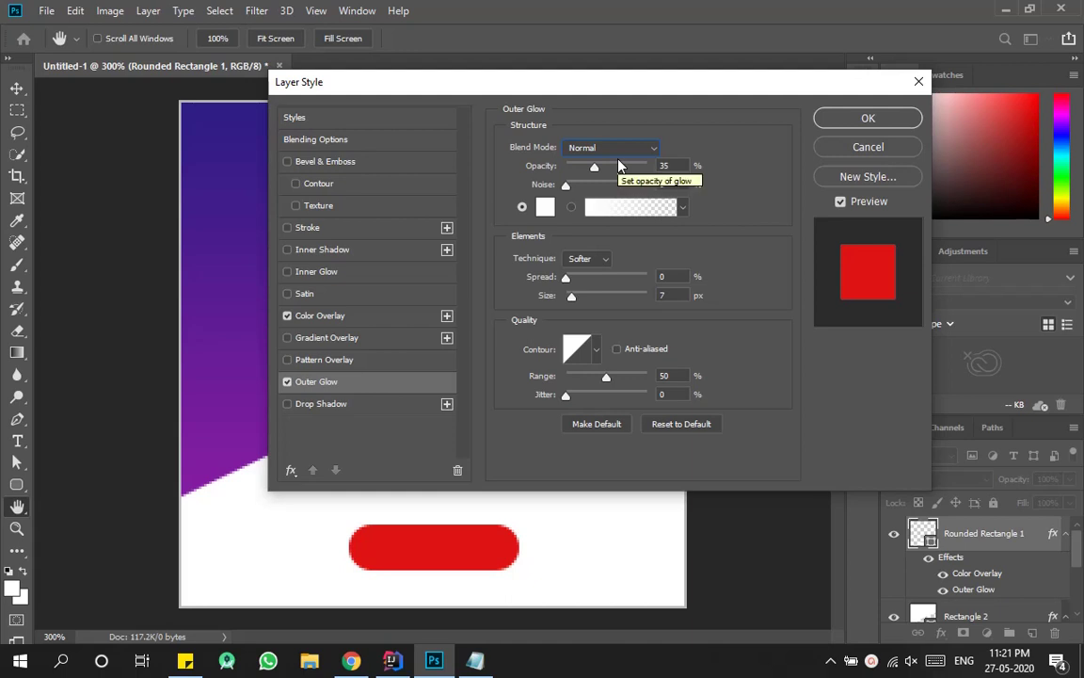
click(545, 207)
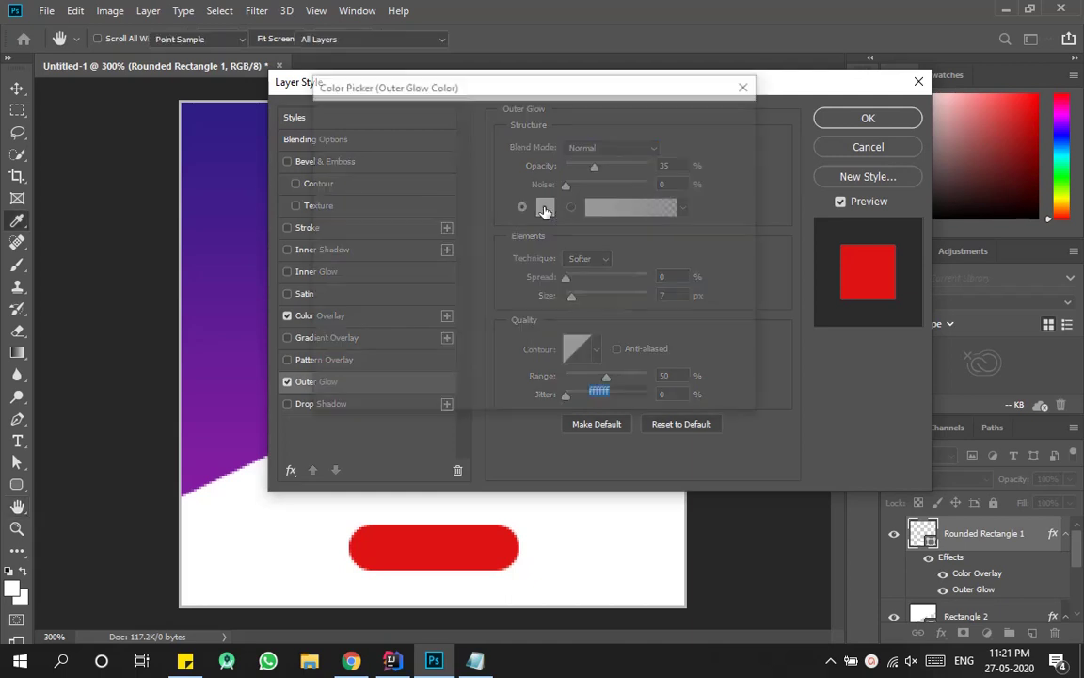
click(513, 151)
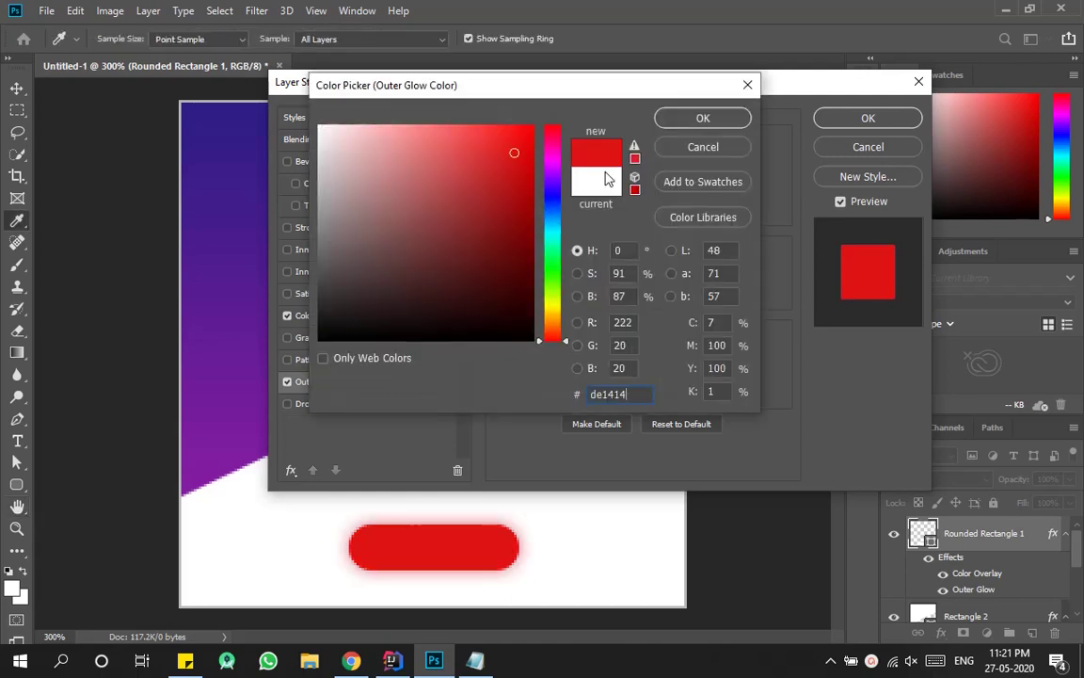
click(687, 120)
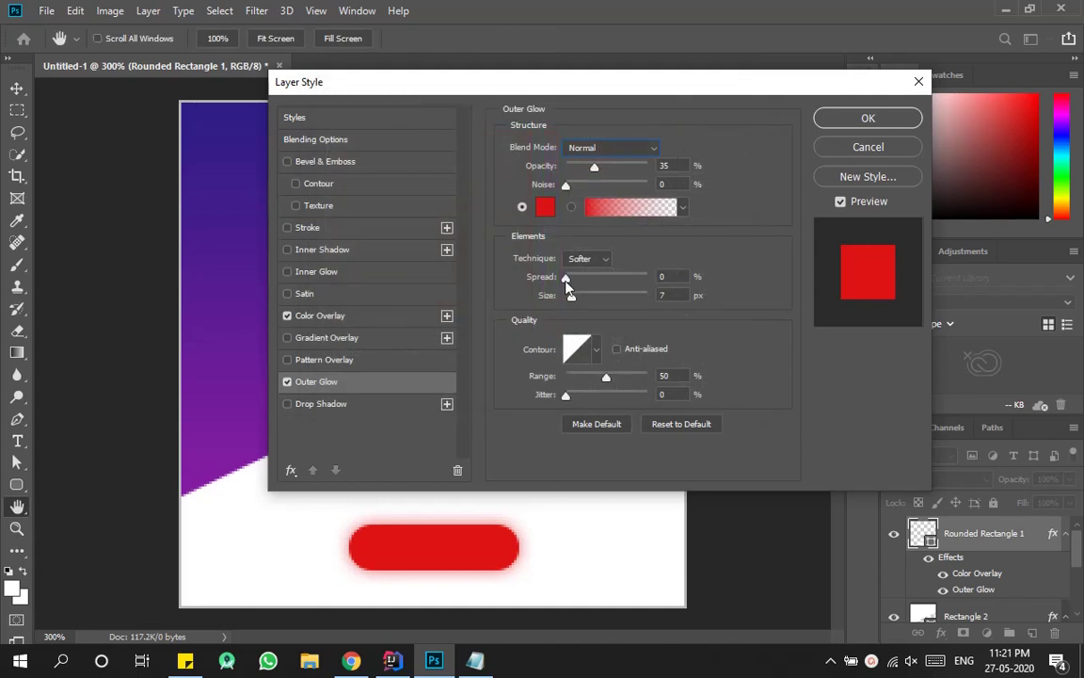
Set the button's outer glow to the Precise technique, 50% spread, 5 px size and 100% range, and apply the layer style.
drag(566, 279, 609, 285)
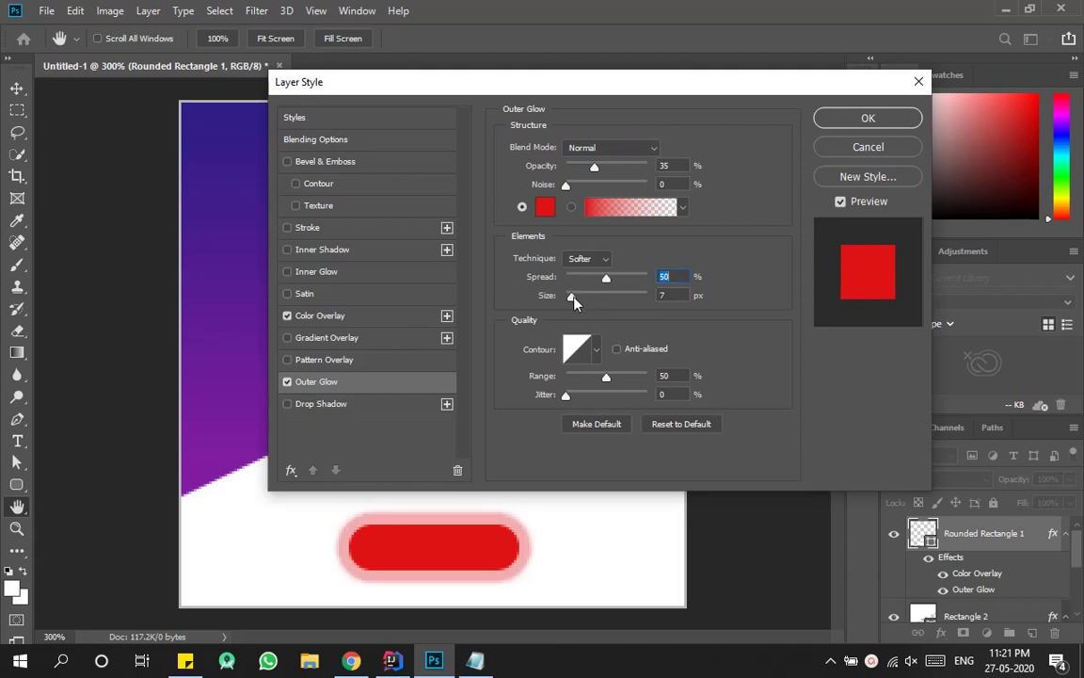
double_click(664, 294)
text(5)
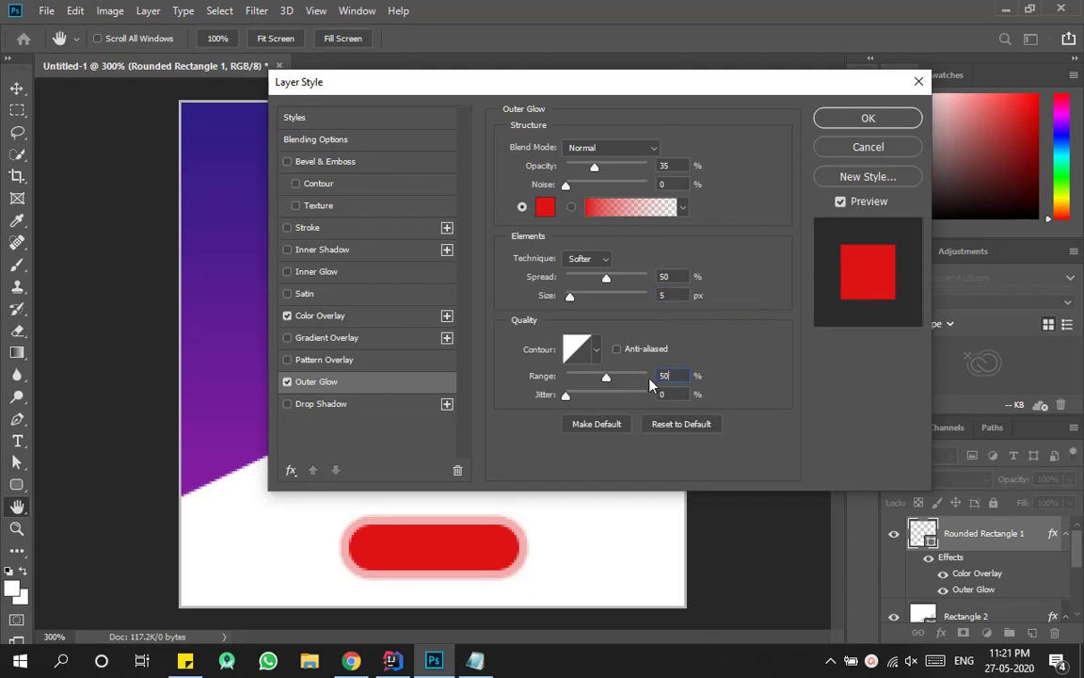
drag(608, 377, 650, 376)
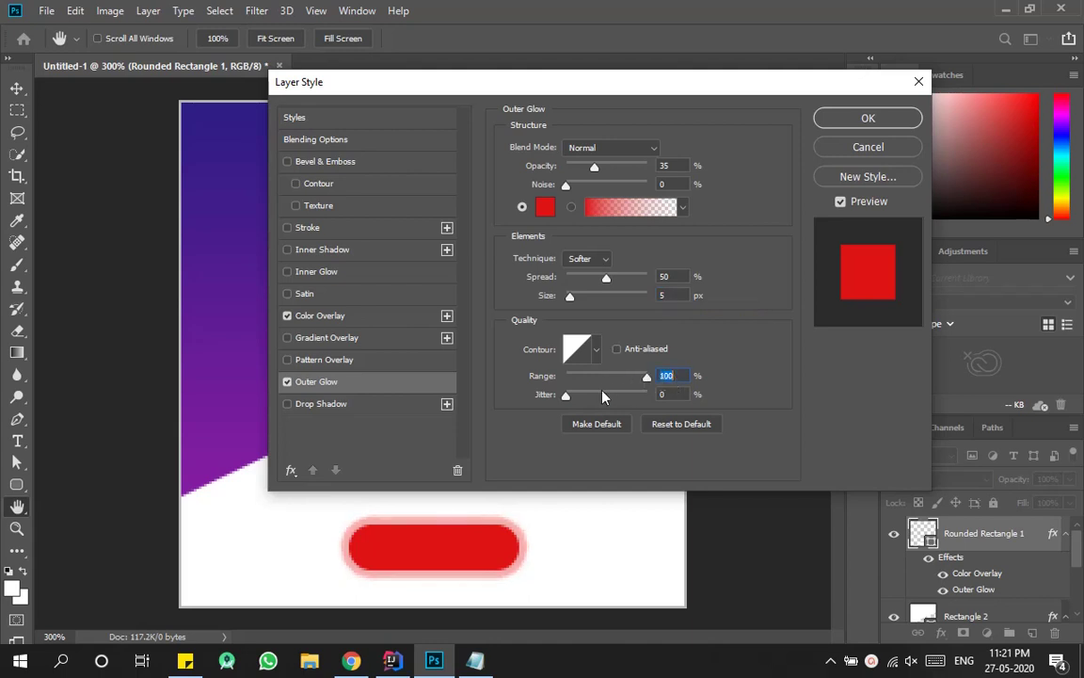
click(605, 263)
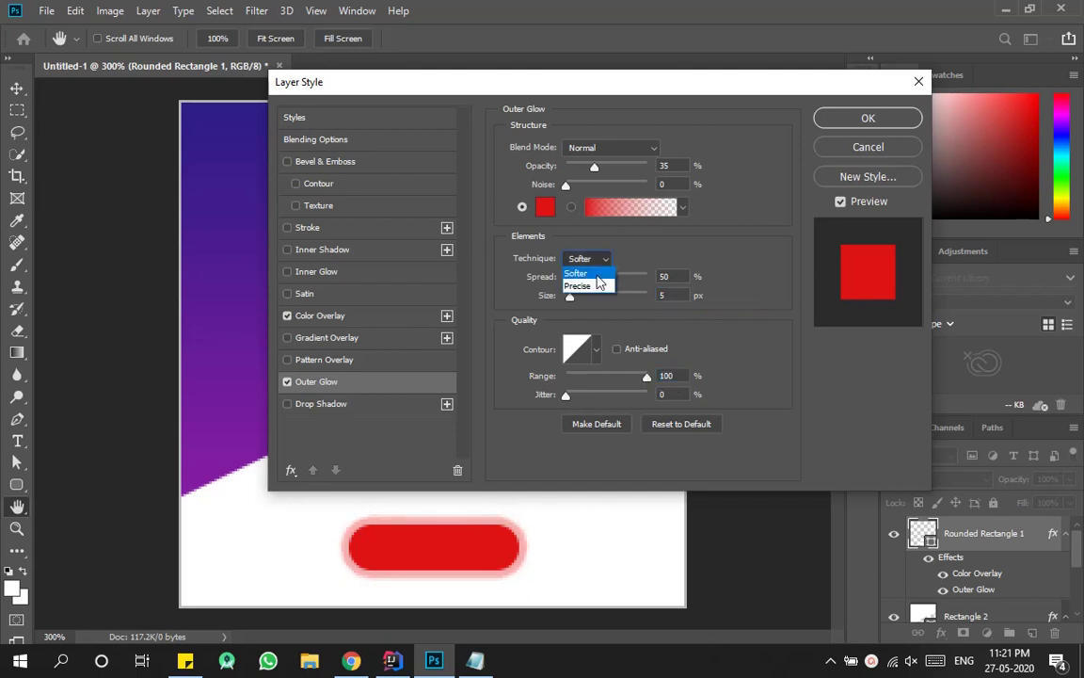
click(584, 284)
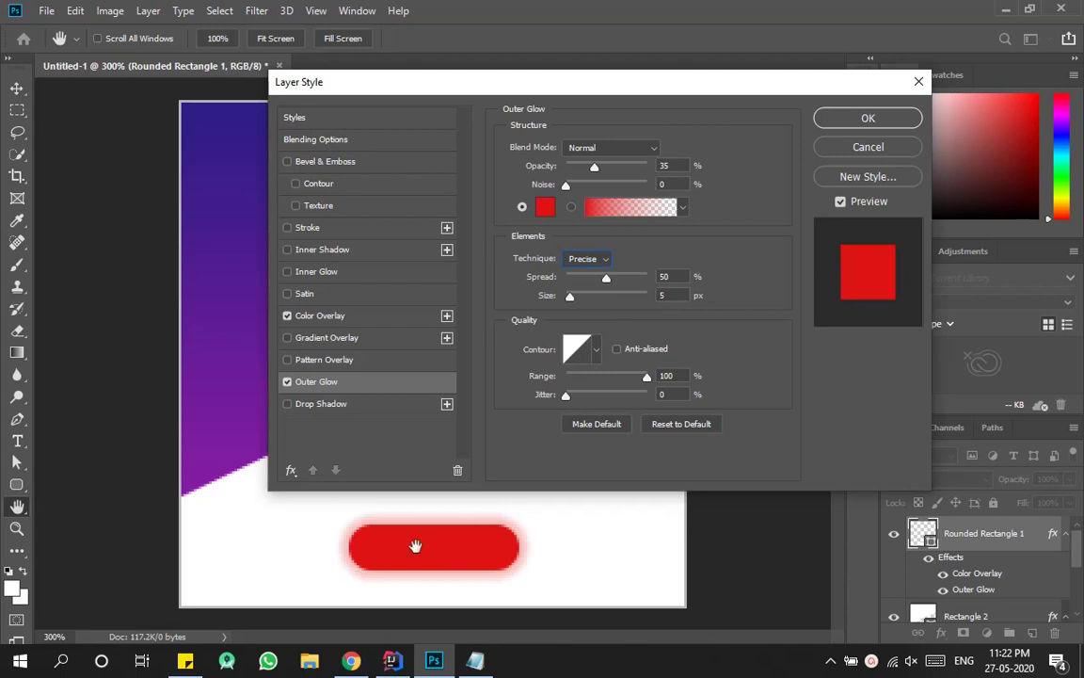
click(866, 118)
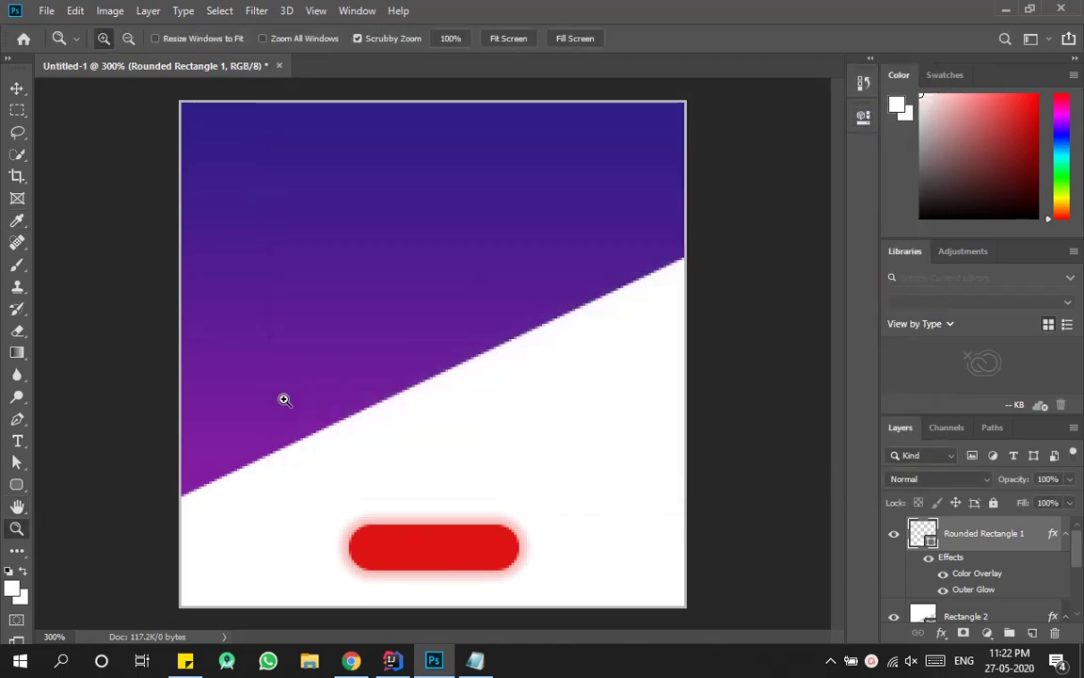
Open the handbag image Bag (12).png from the product folder on the Desktop.
double_click(17, 529)
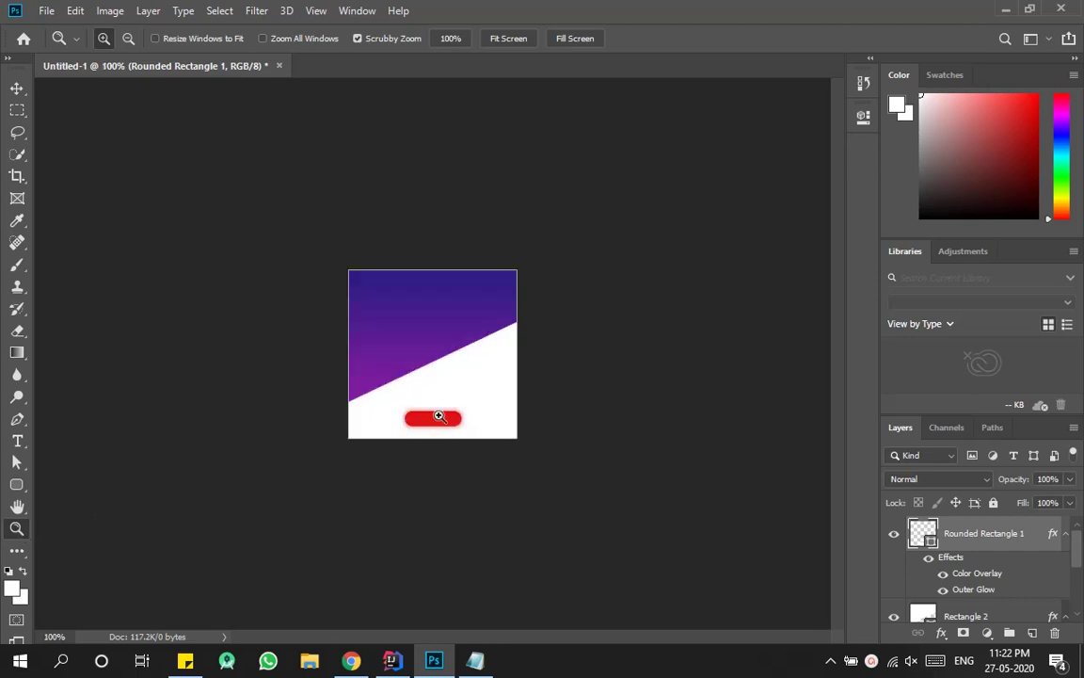
click(433, 361)
click(433, 360)
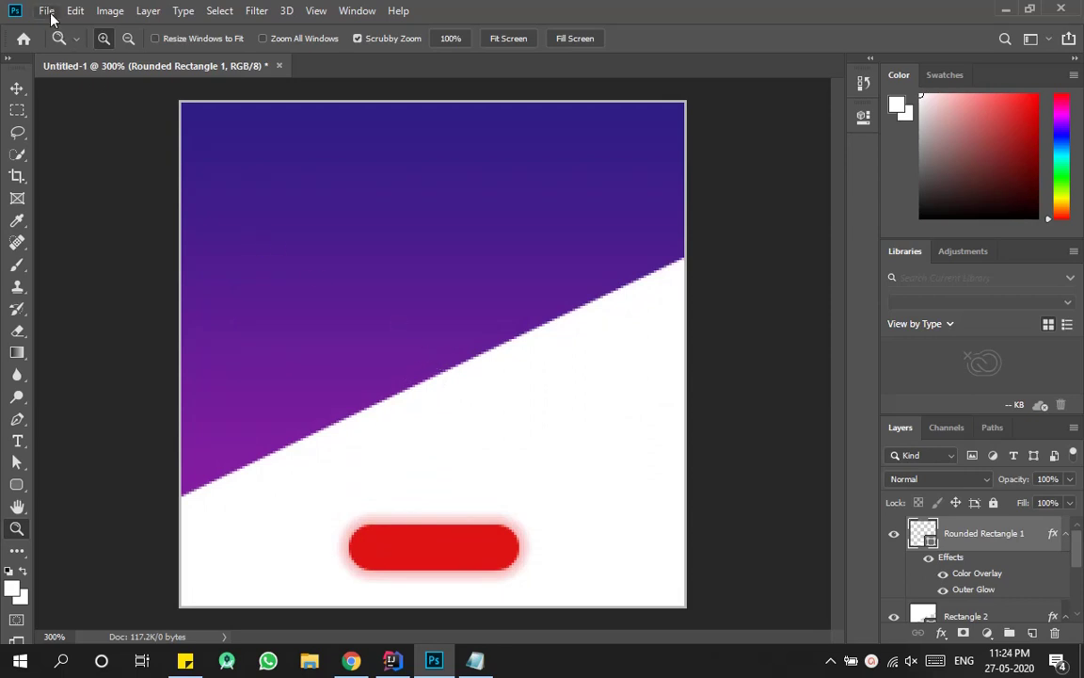
click(46, 10)
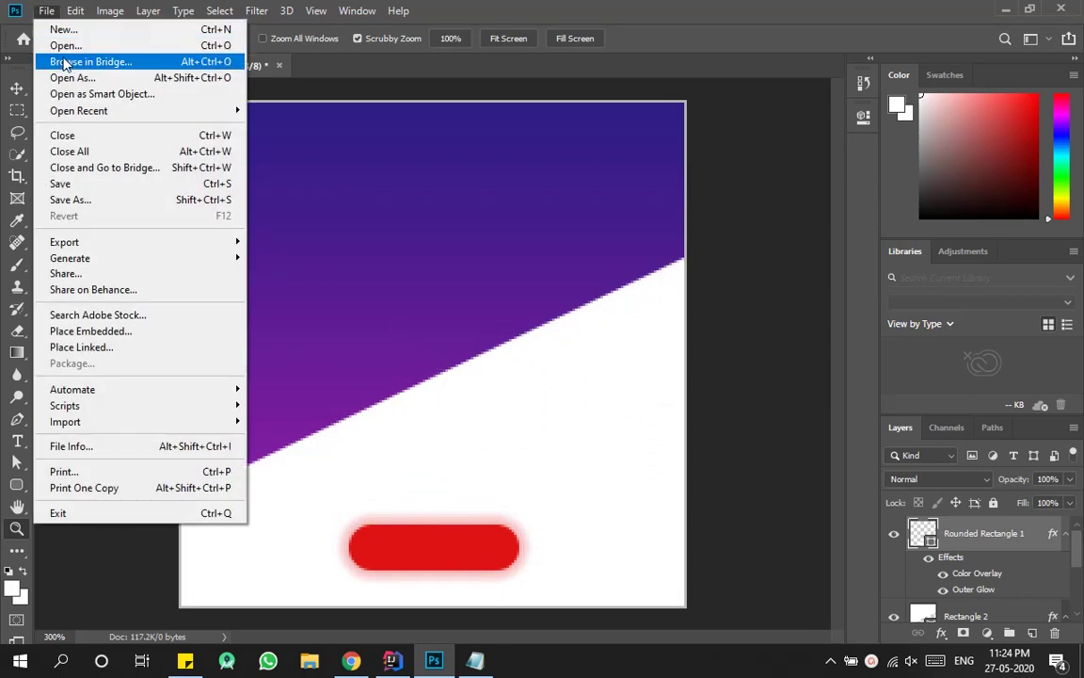
click(62, 43)
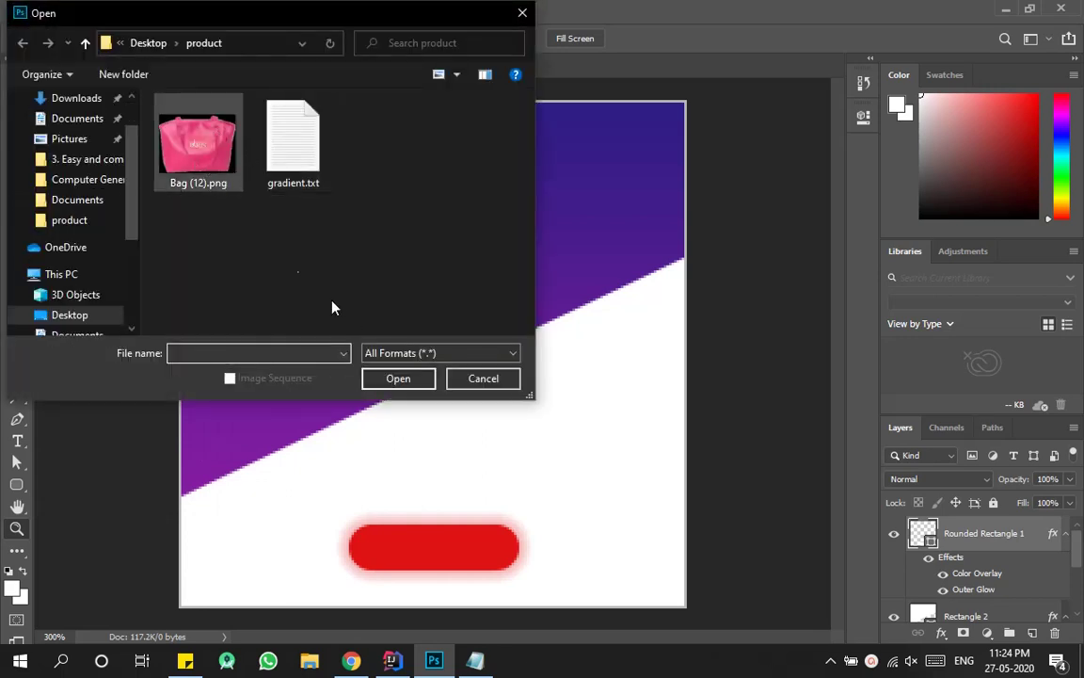
double_click(216, 160)
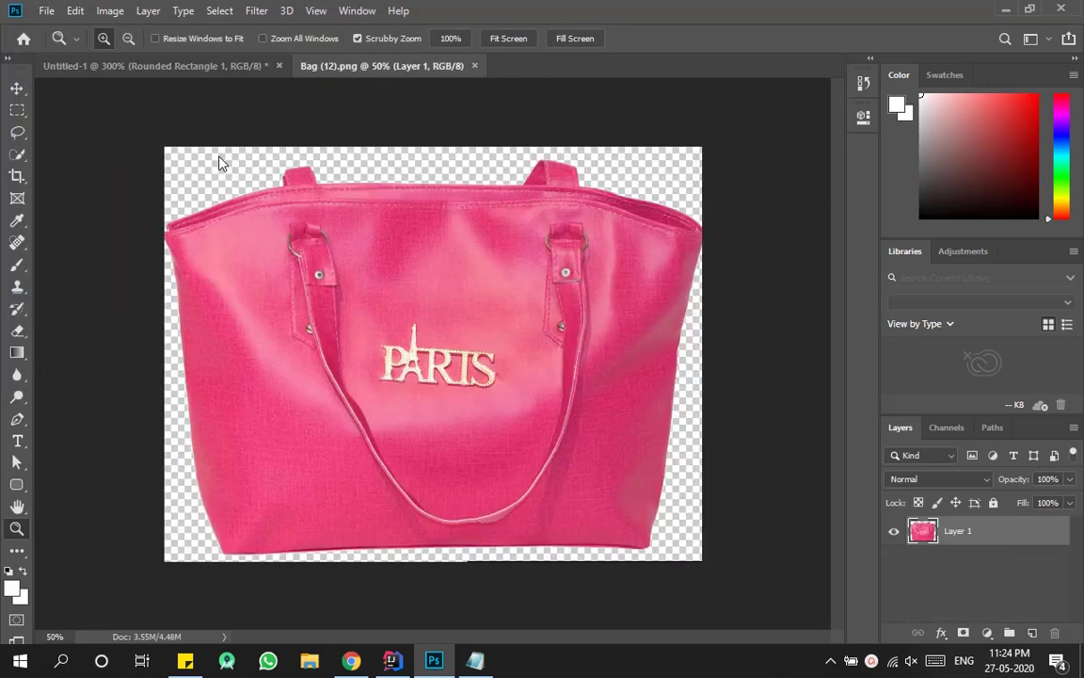
Resize the handbag image to a width of 100 pixels, keeping its proportions.
click(110, 10)
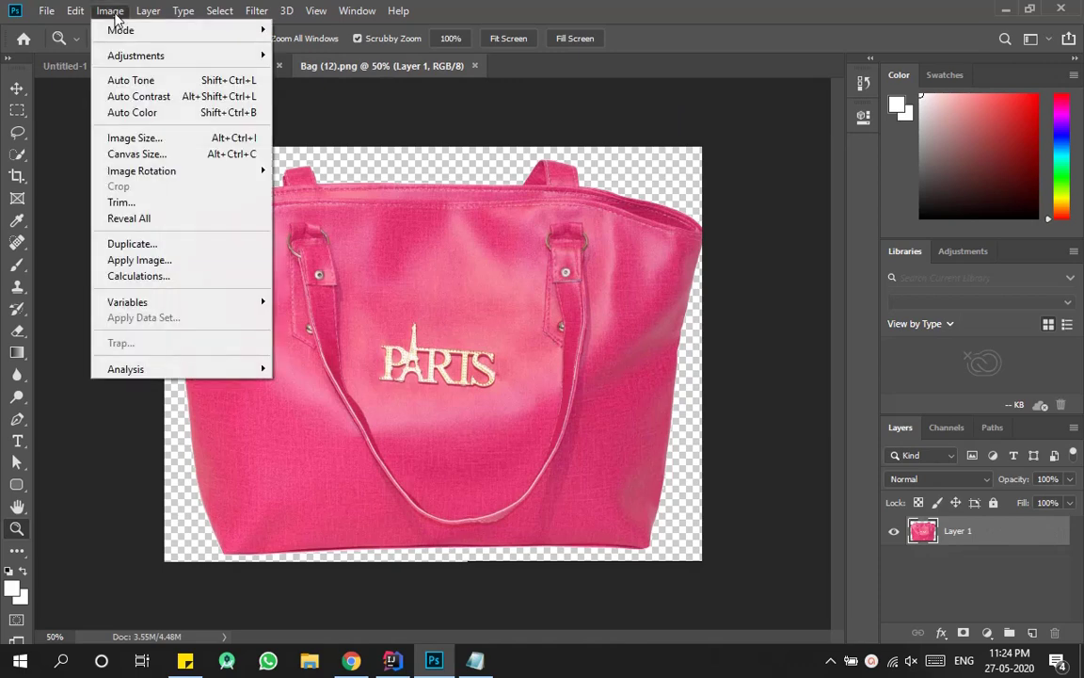
click(137, 138)
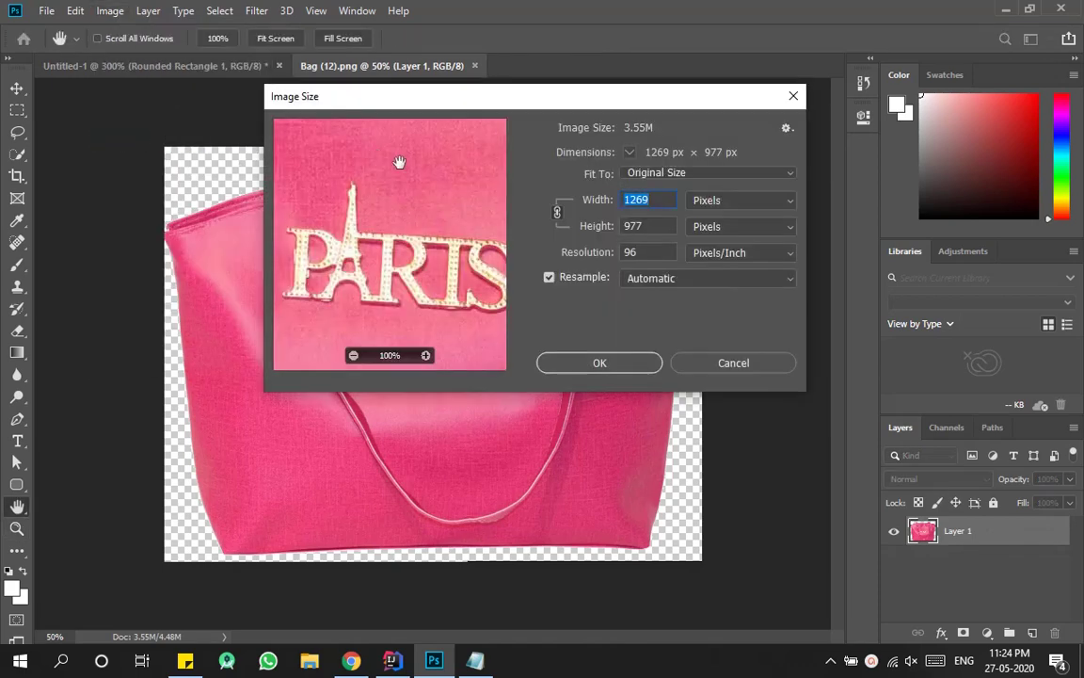
text(100)
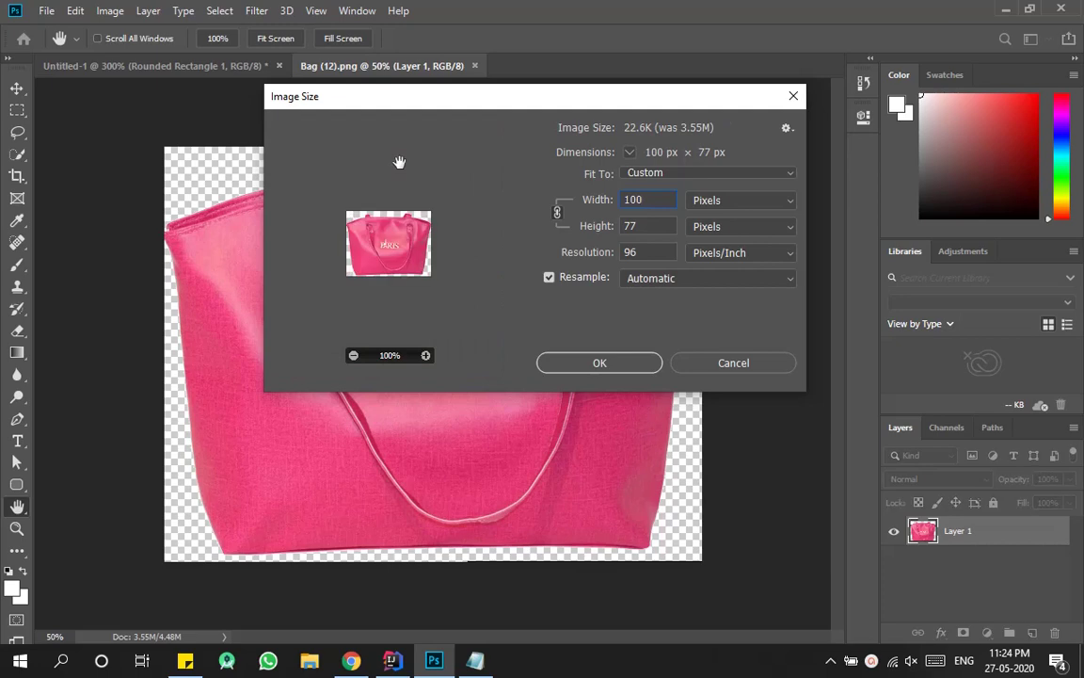
click(567, 366)
key(z)
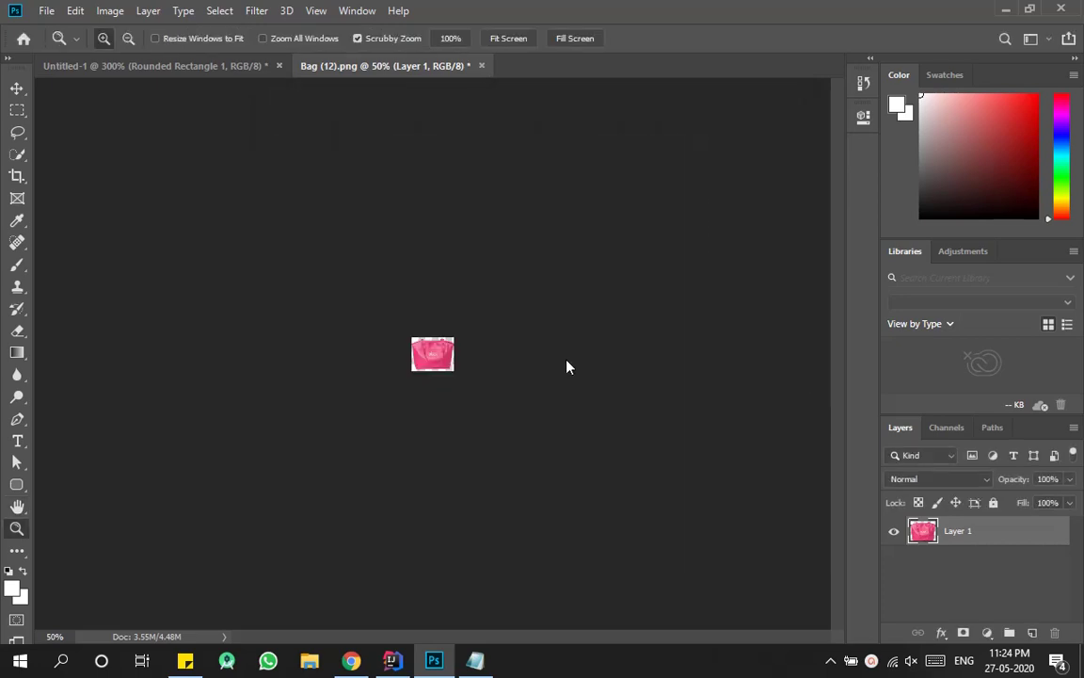
Copy the resized handbag layer into the Untitled-1 advertisement as a new layer.
click(17, 88)
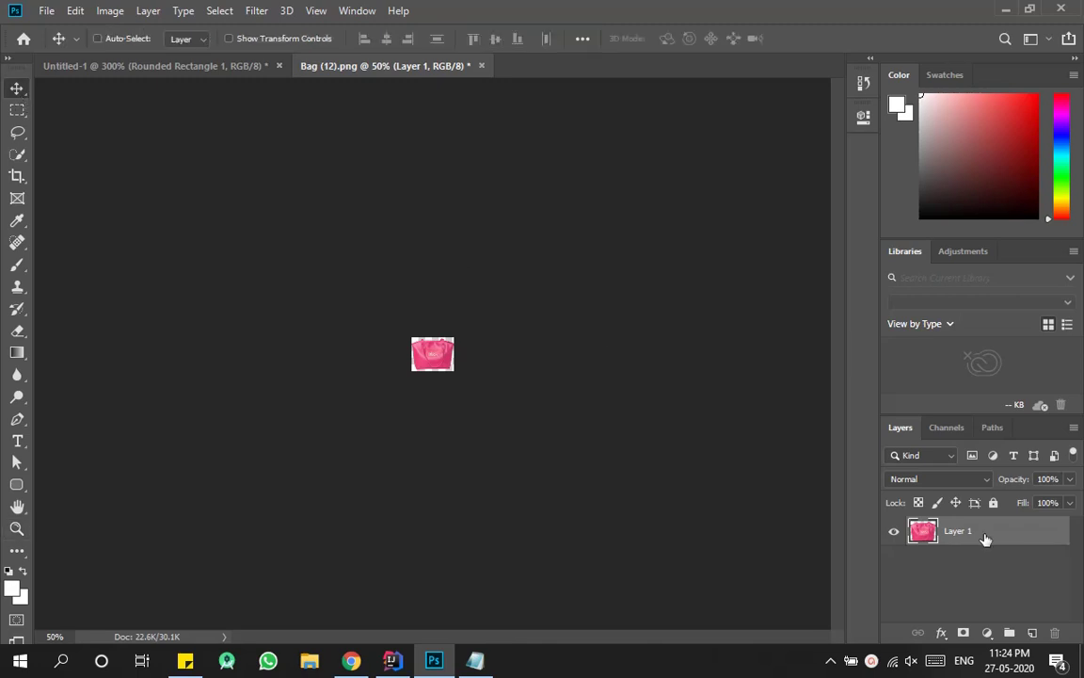
click(172, 66)
key(ctrl+v)
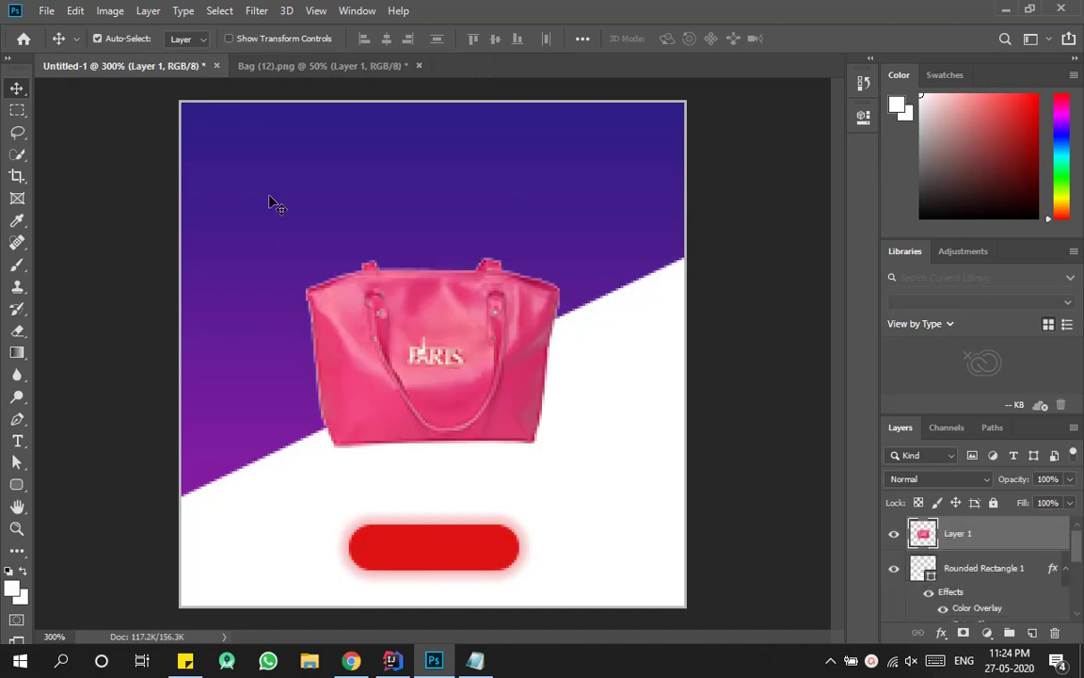
Move the handbag slightly down so it sits centred just above the red button.
double_click(17, 528)
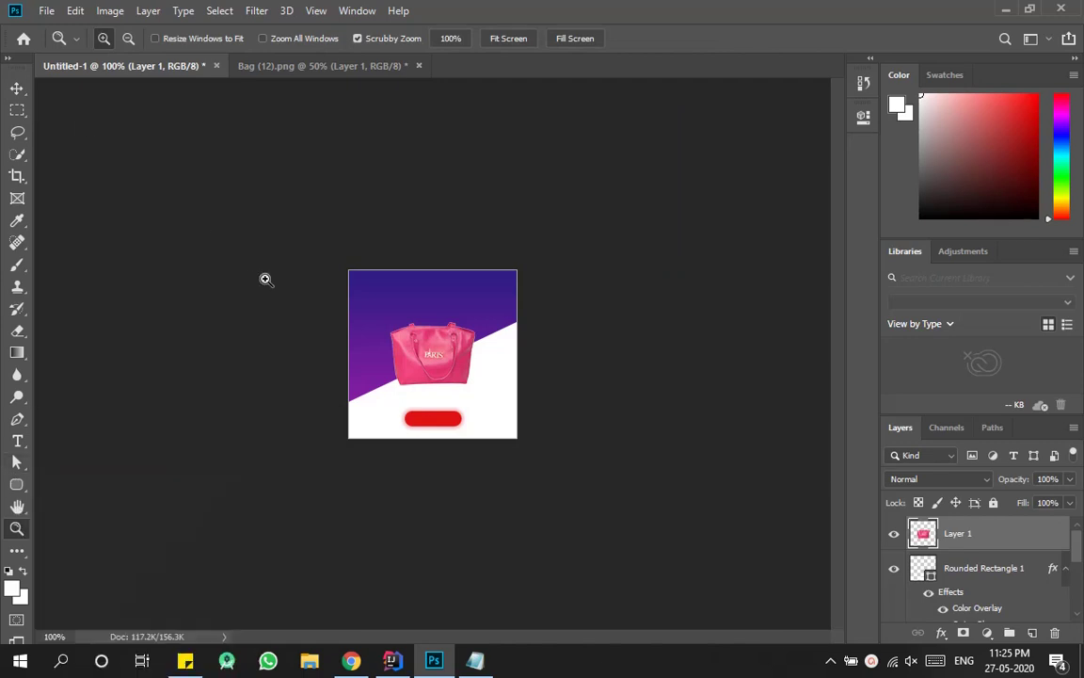
click(432, 345)
click(432, 344)
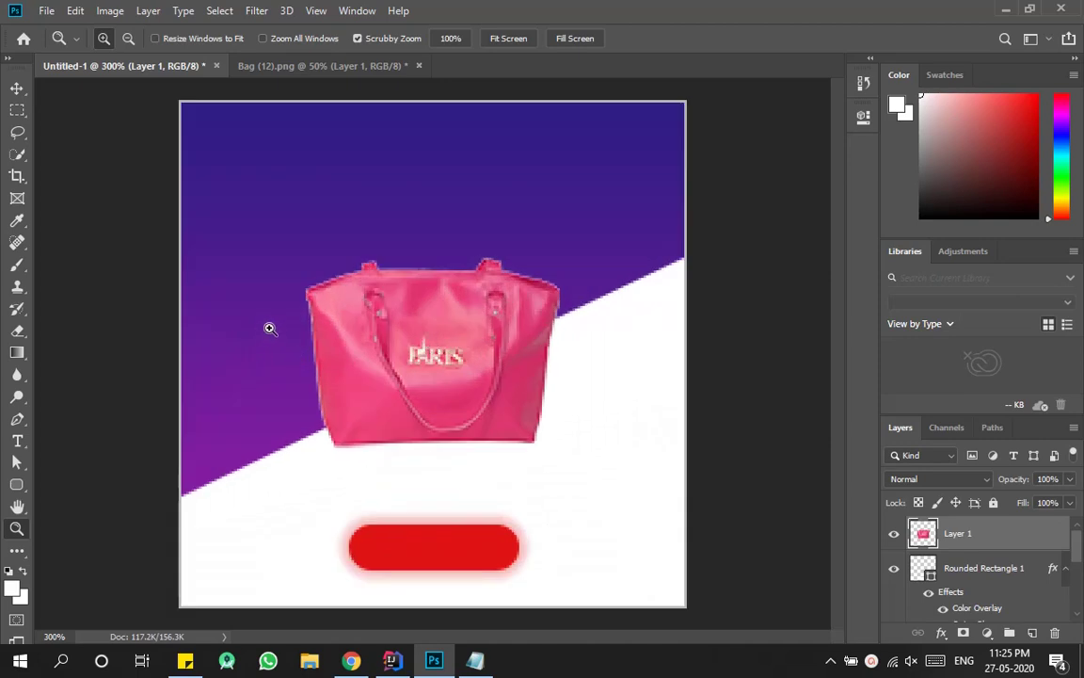
click(16, 88)
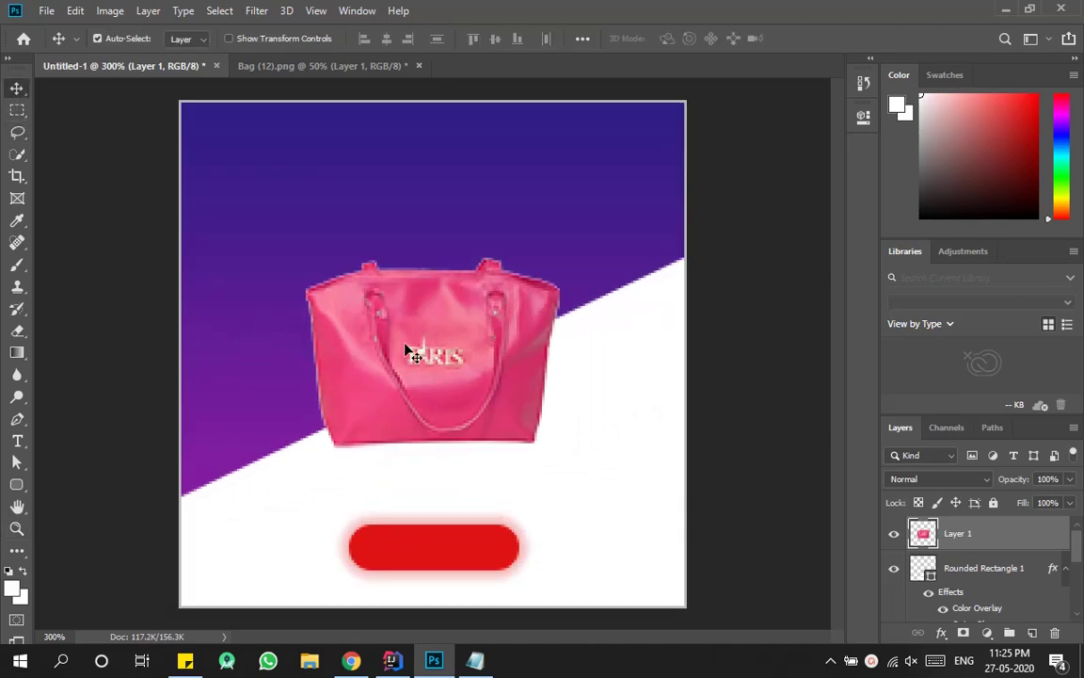
drag(406, 351, 421, 374)
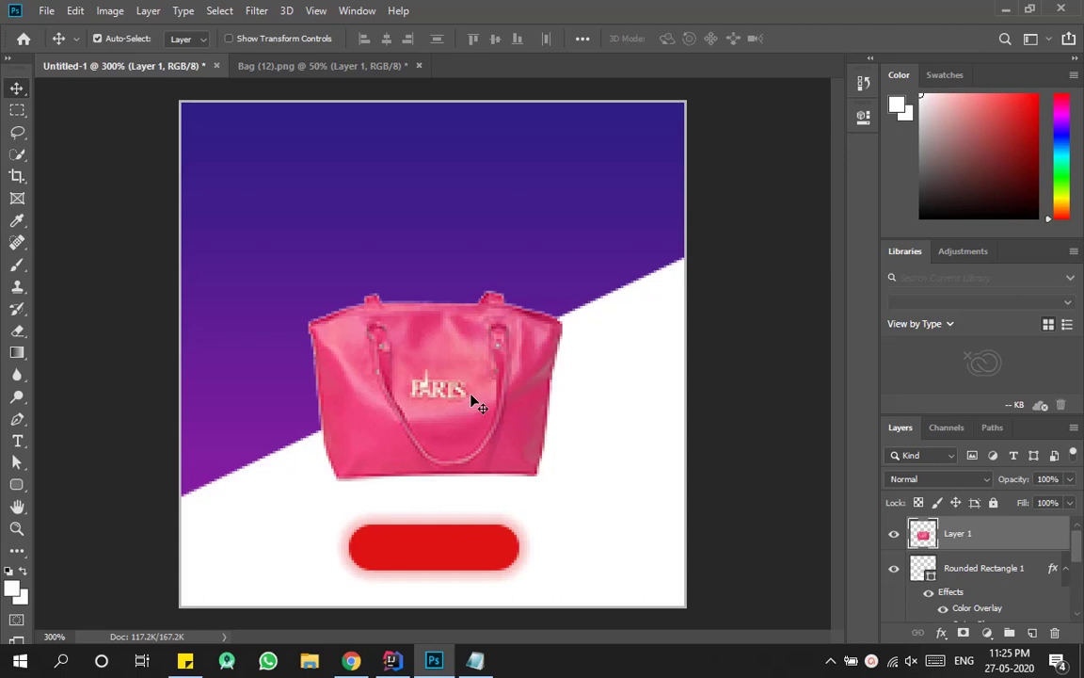
Add the text "Buy Now" in black 12 pt Myriad Pro Regular at the red button.
double_click(19, 528)
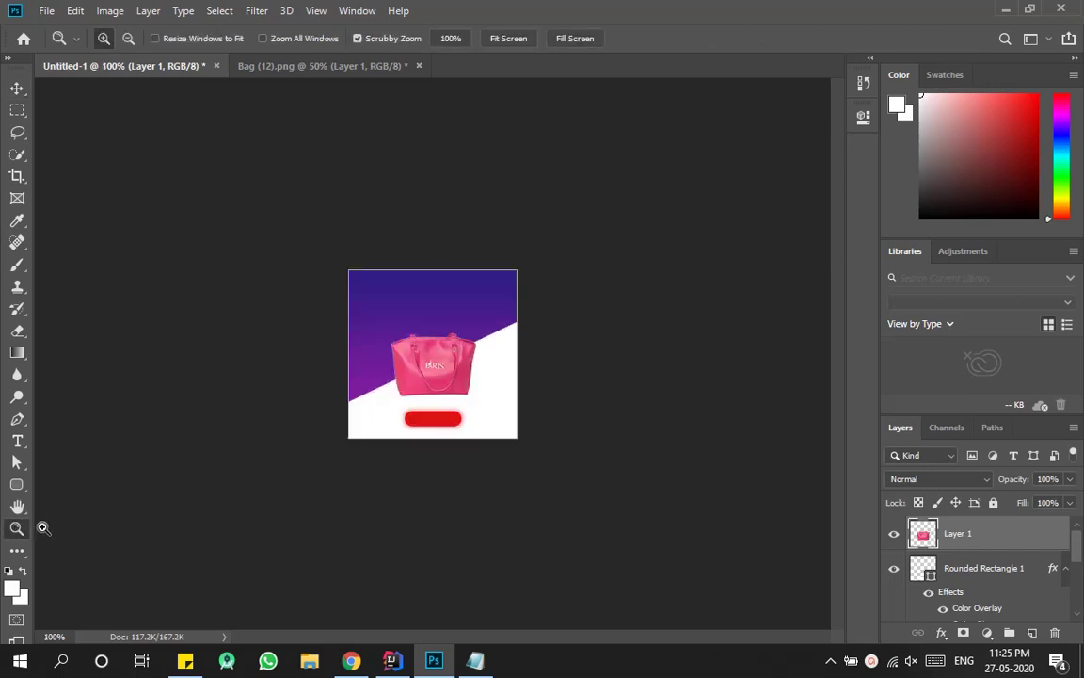
click(452, 407)
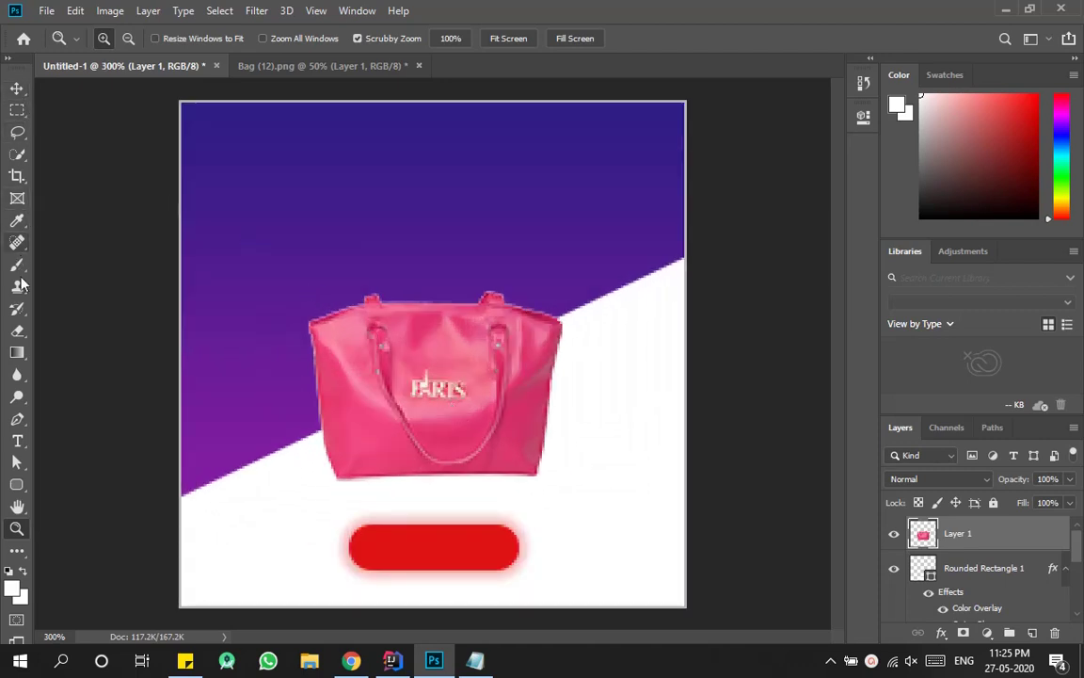
click(18, 440)
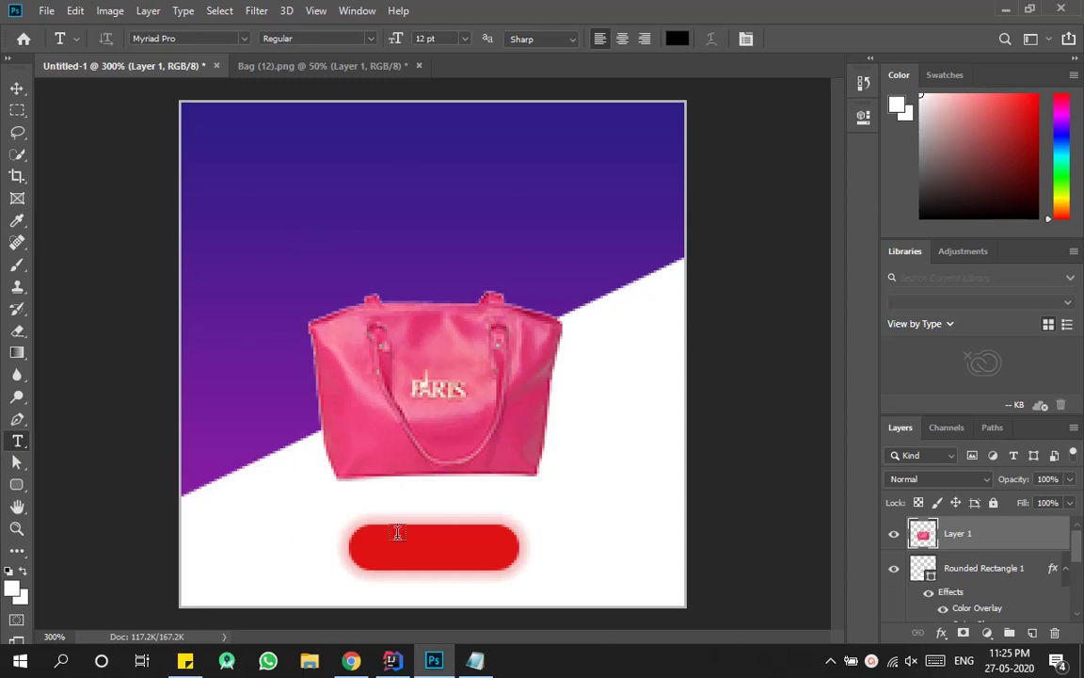
click(455, 544)
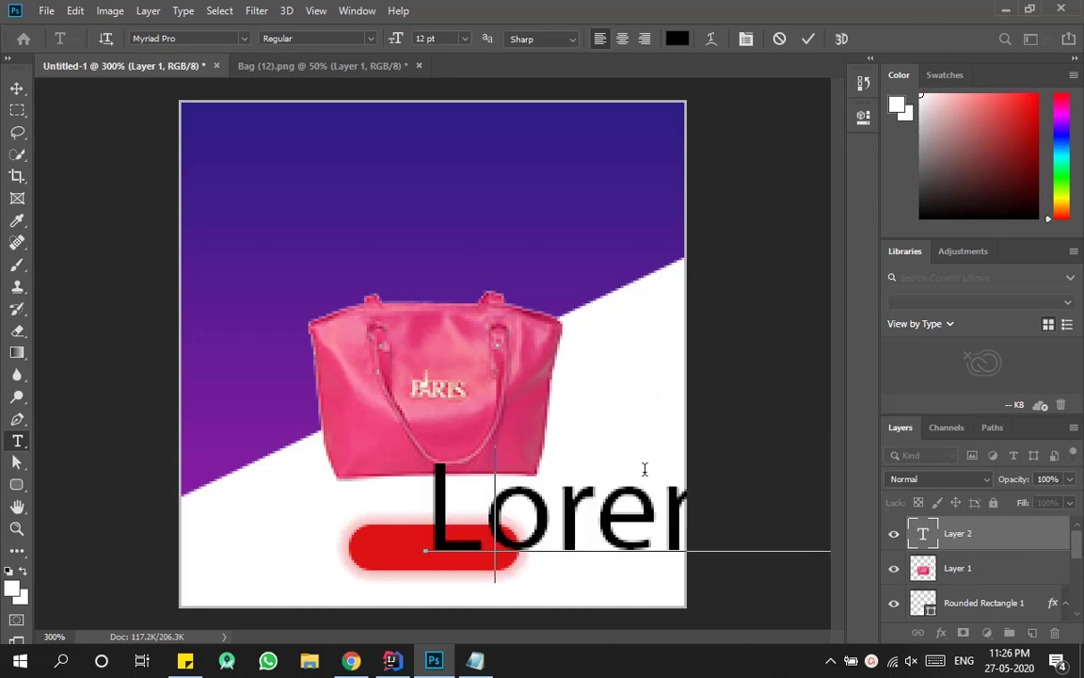
text(Buy N)
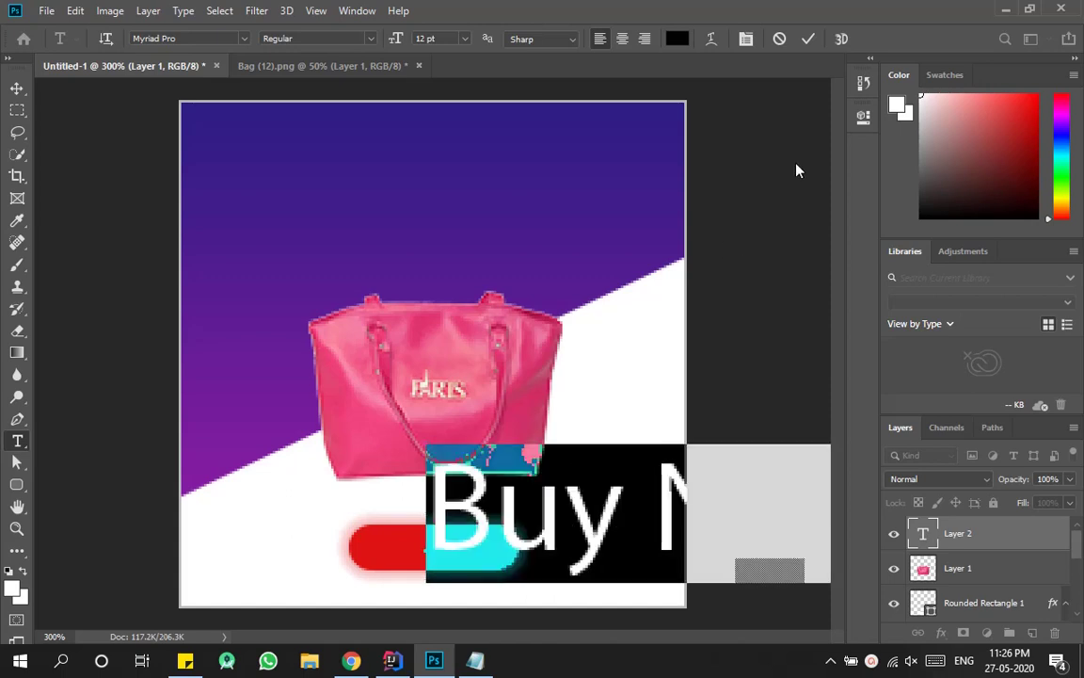
click(860, 119)
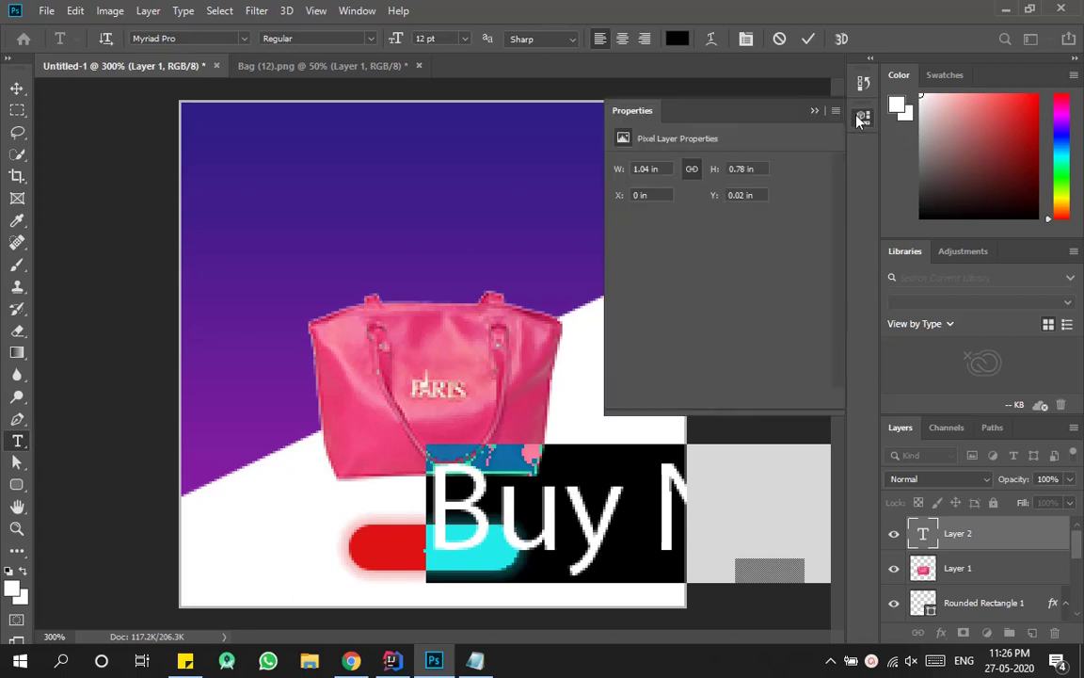
click(861, 119)
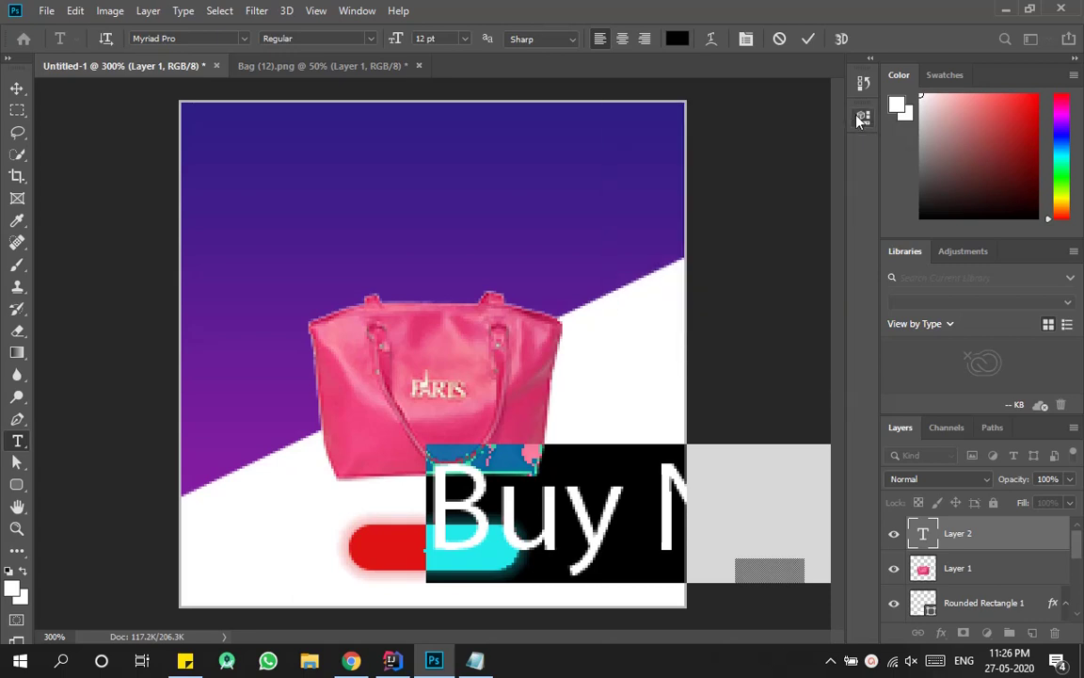
click(18, 89)
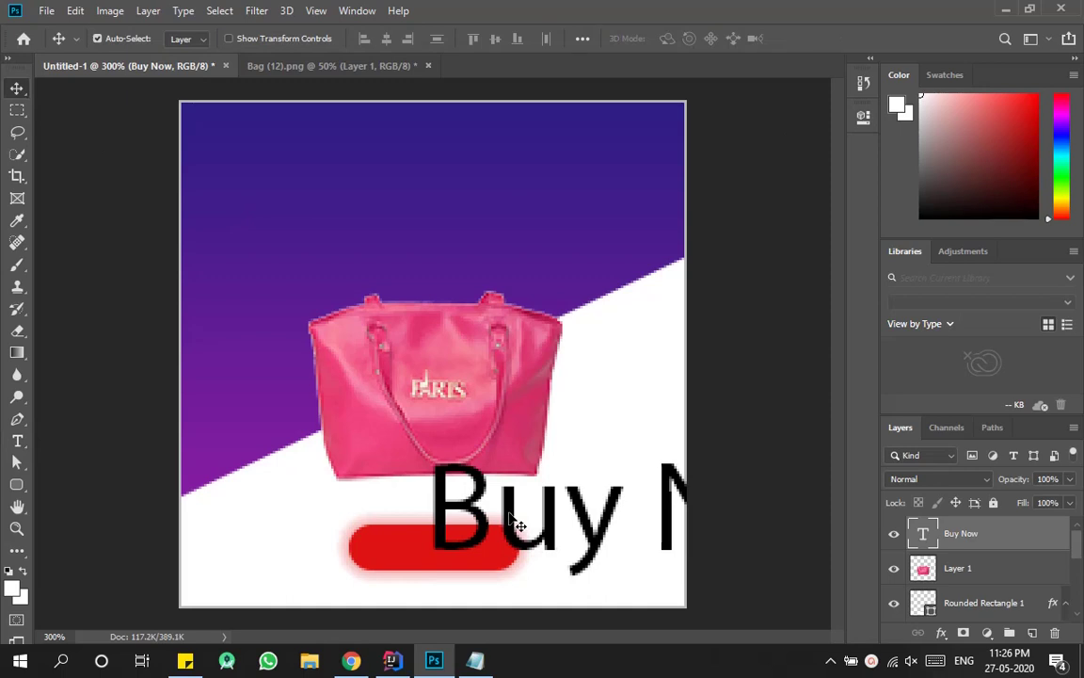
Move the Buy Now text left and slightly down so the whole text fits on the canvas across the red button.
double_click(502, 516)
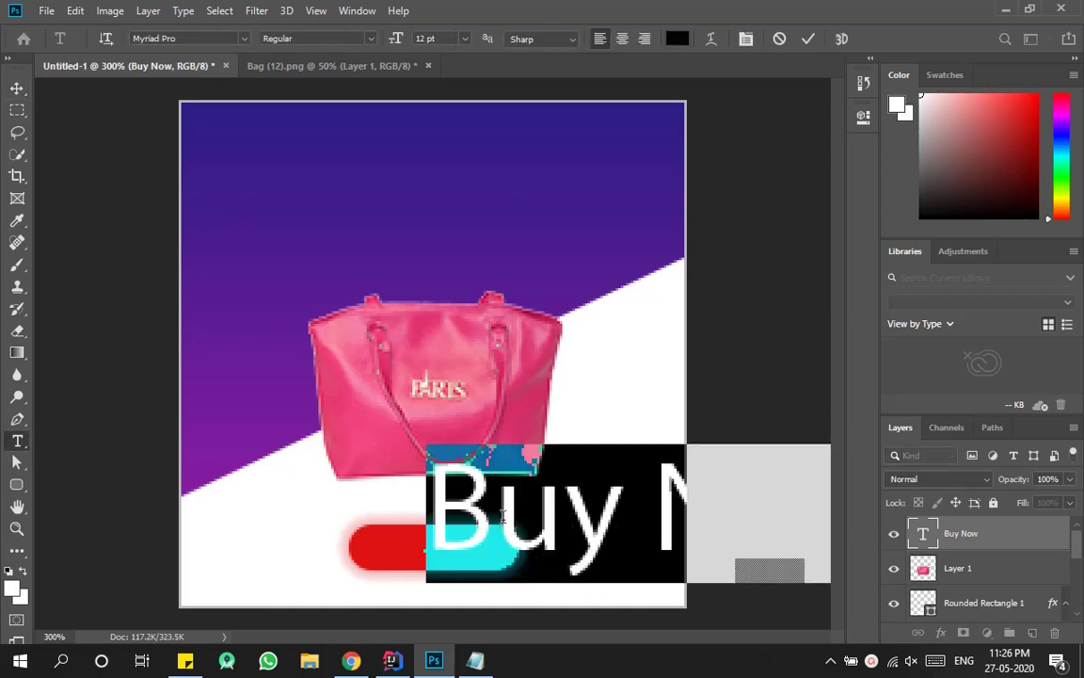
click(18, 89)
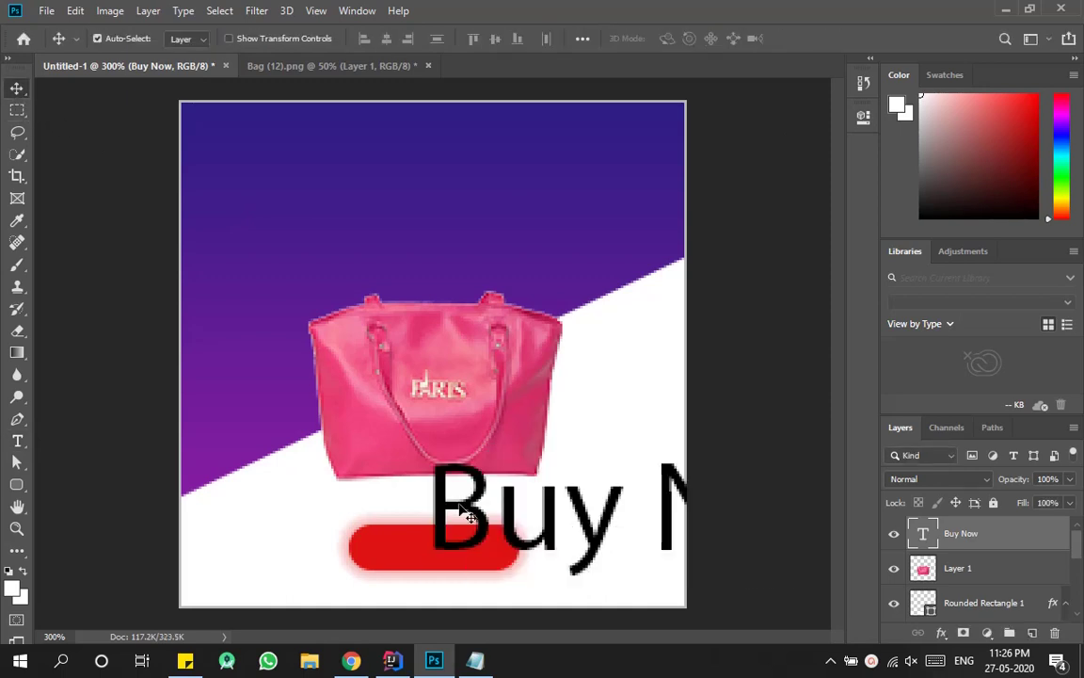
drag(453, 517, 229, 532)
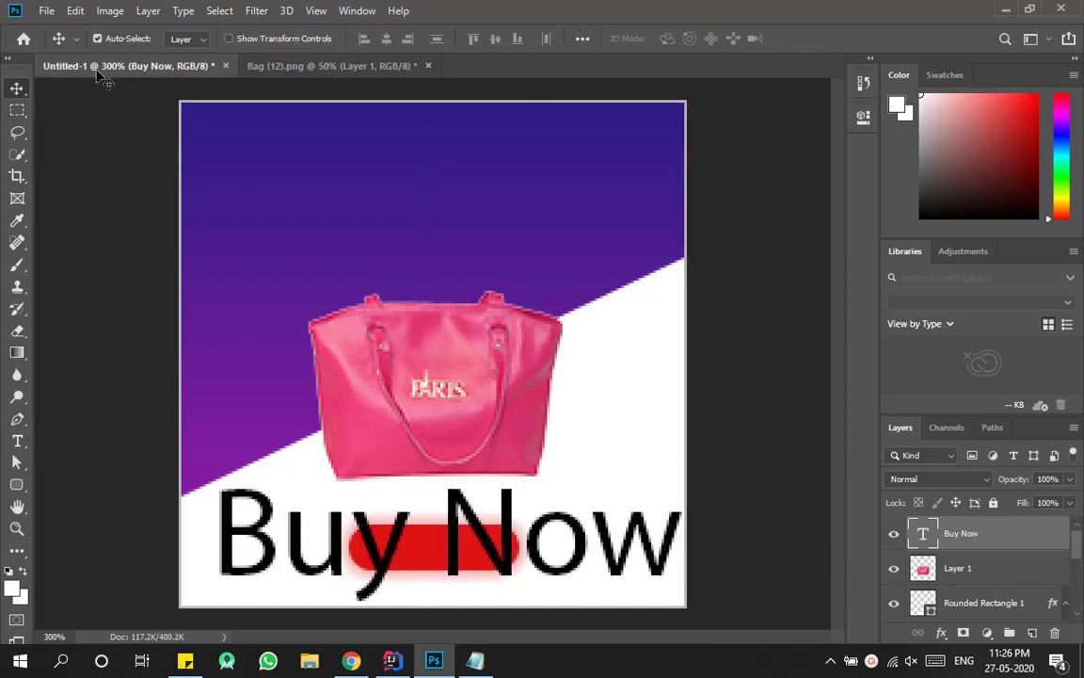
Select the whole Buy Now text for editing and set its font size to 8 pt.
key(a)
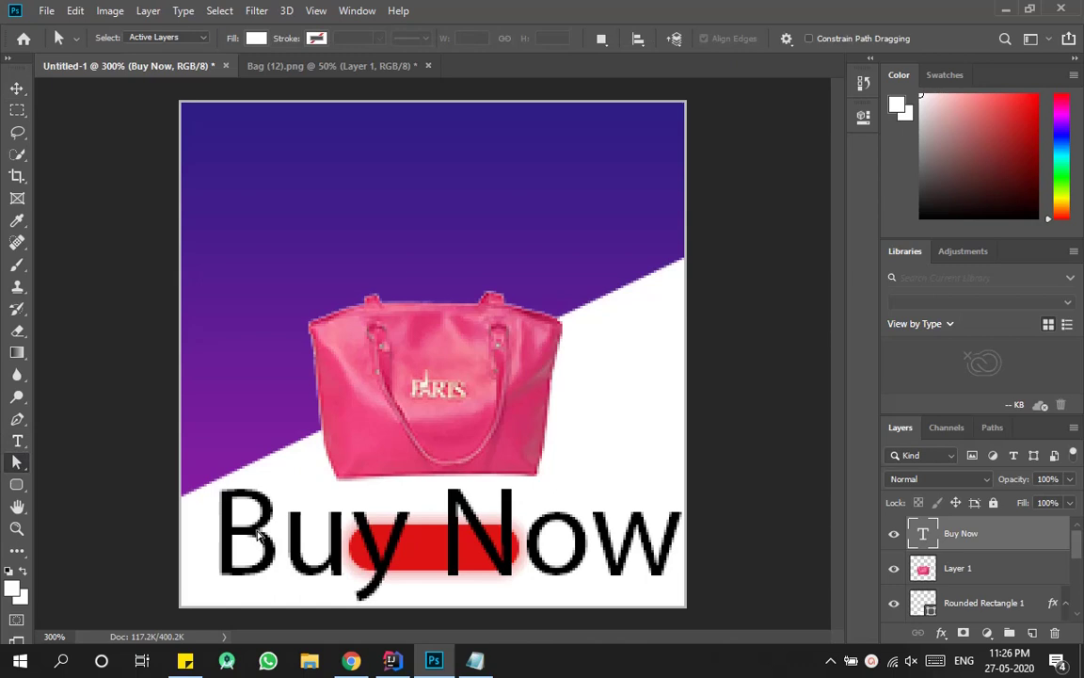
click(16, 440)
click(291, 526)
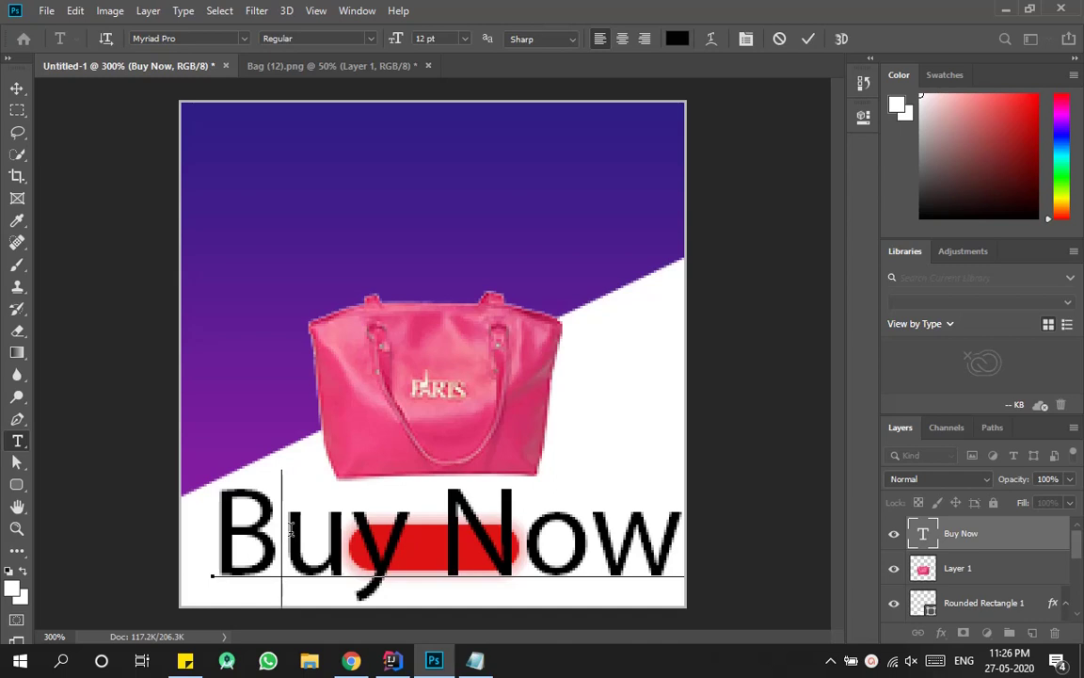
click(463, 40)
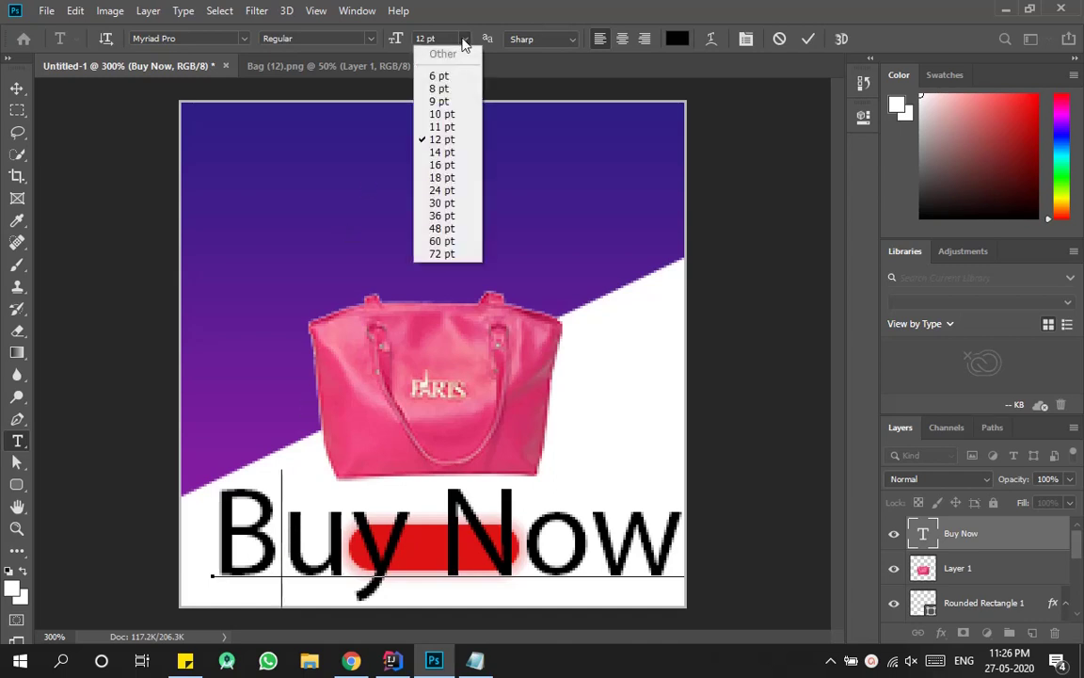
click(450, 38)
text(7)
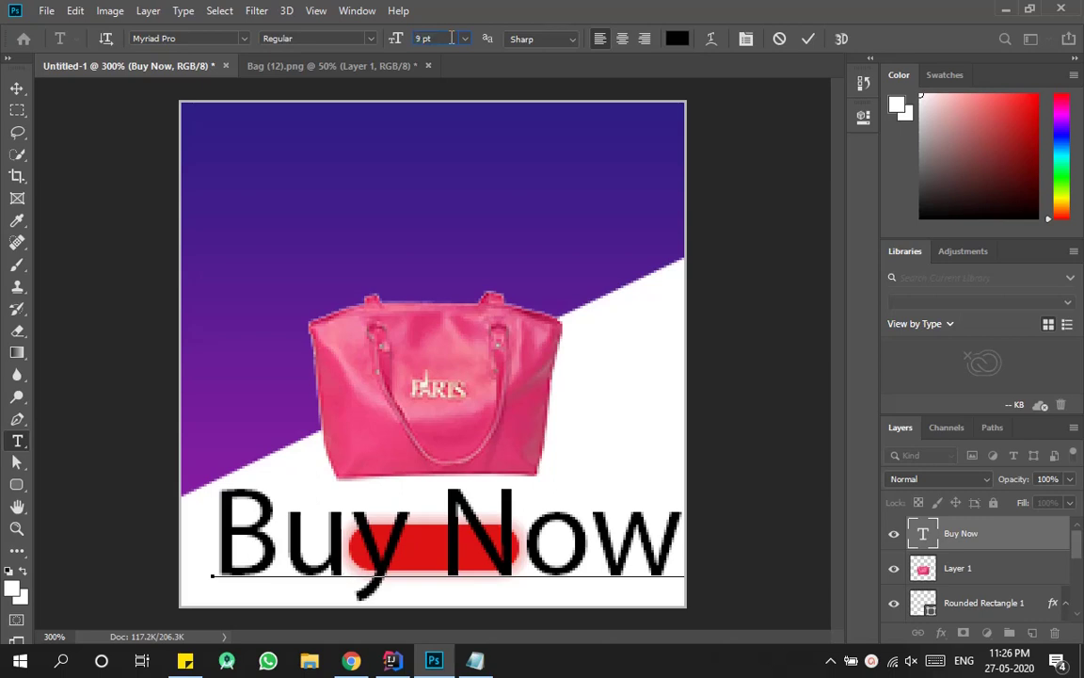
key(Return)
click(317, 443)
key(ctrl+a)
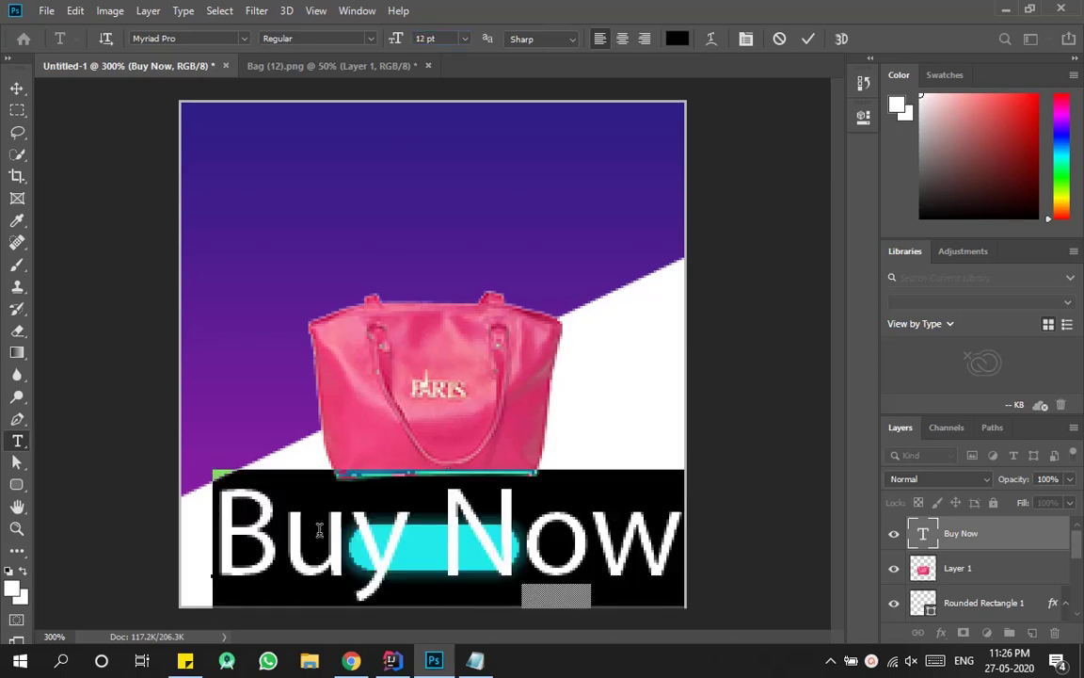
click(438, 38)
text(8)
key(Return)
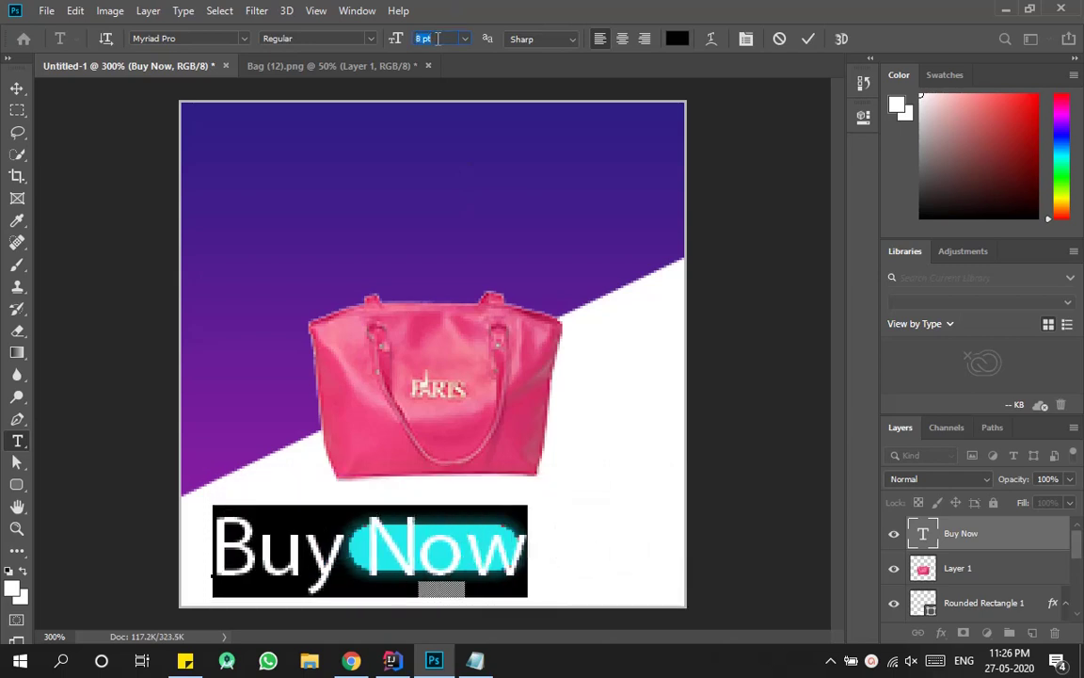
Reduce the font size of the selected Buy Now text to 2.5 pt.
scroll(438, 38, down, 6)
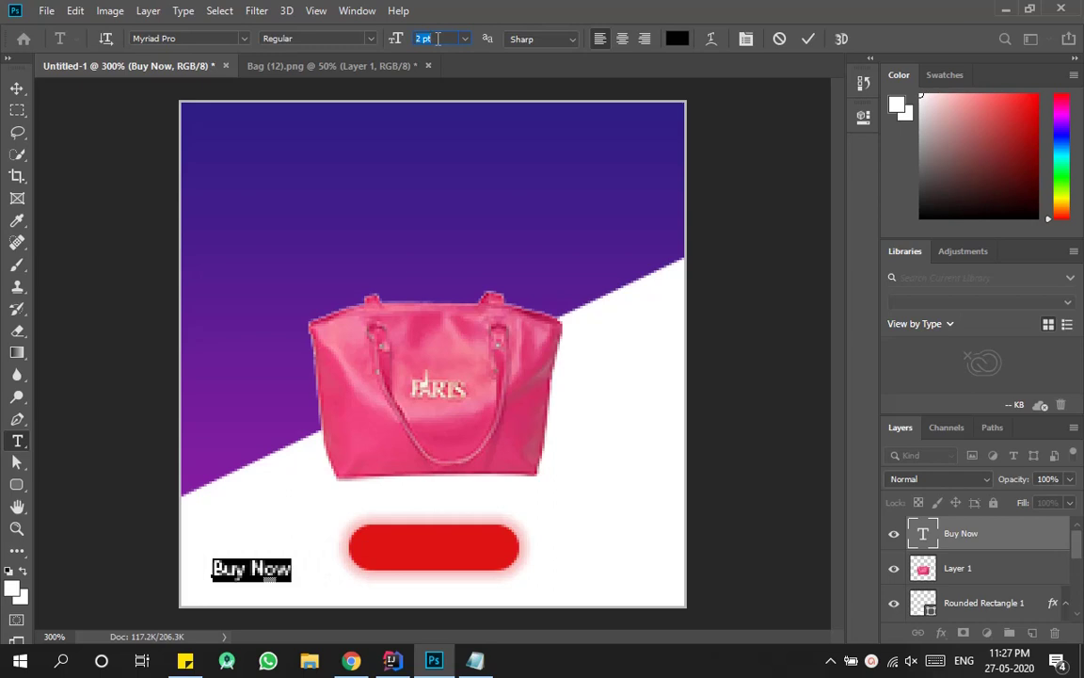
scroll(438, 39, up, 1)
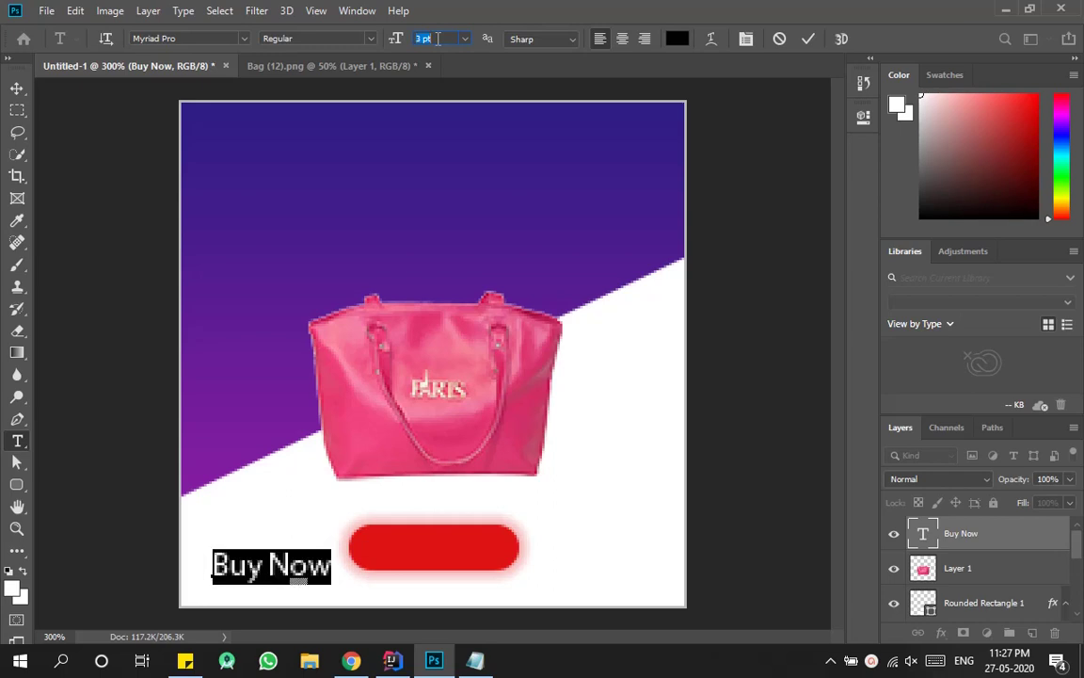
scroll(438, 38, down, 1)
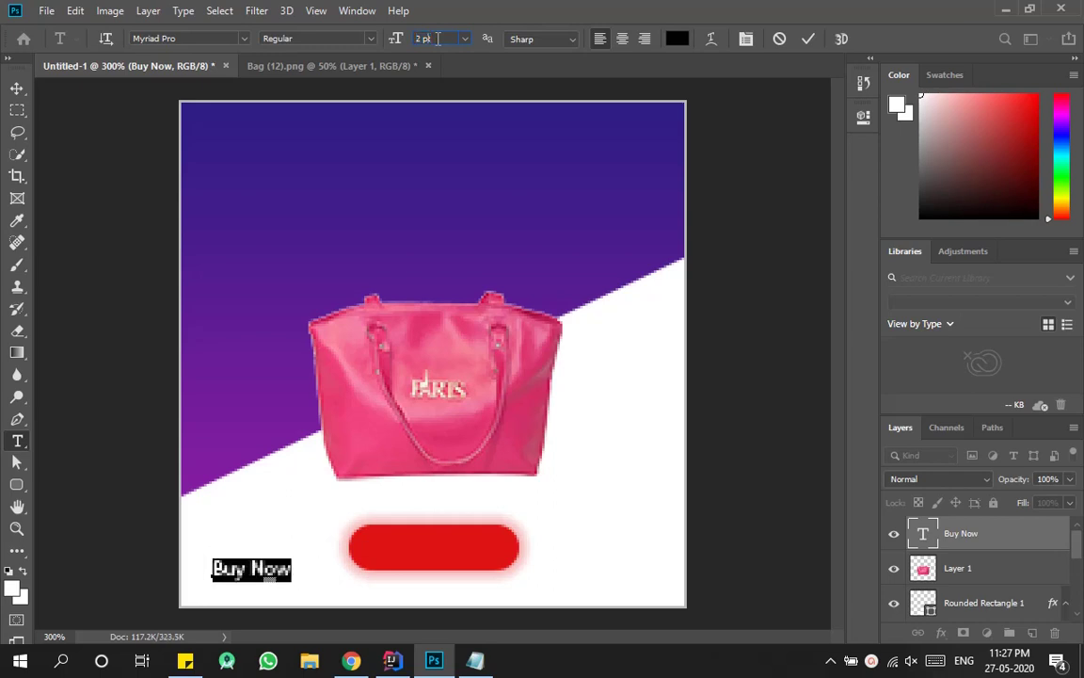
text(5)
scroll(438, 38, up, 1)
scroll(437, 39, down, 1)
click(438, 38)
text(.5)
scroll(438, 38, up, 1)
key(Left)
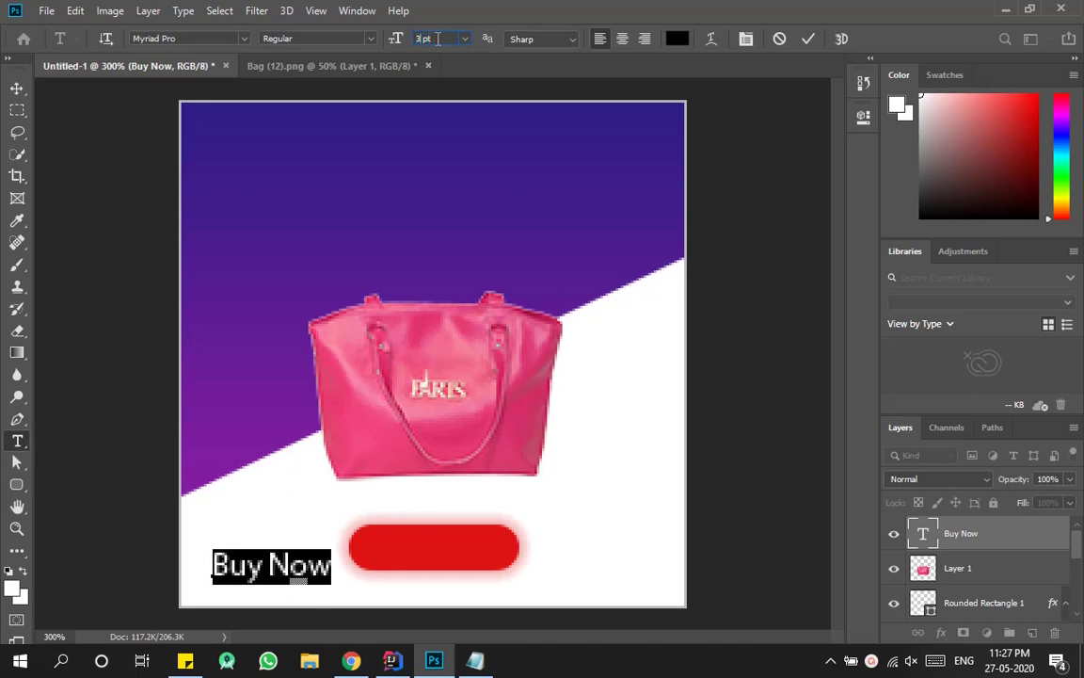
key(Delete)
text(2.5)
key(Return)
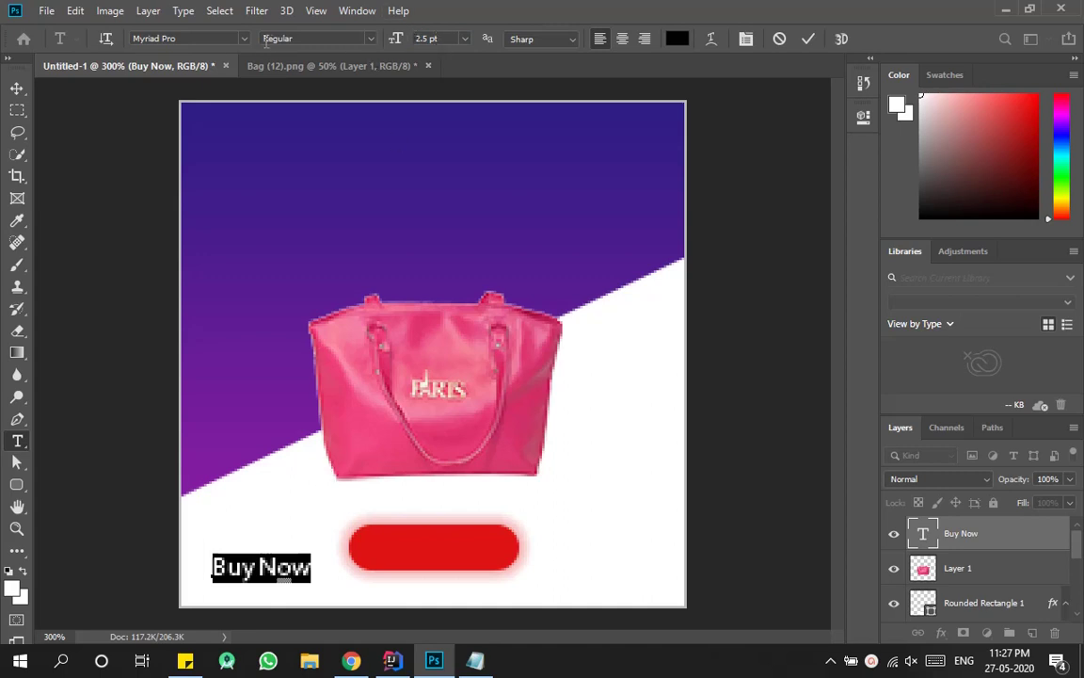
Change the Buy Now text's font to Ubuntu Regular and move the text to the centre of the red button.
click(192, 41)
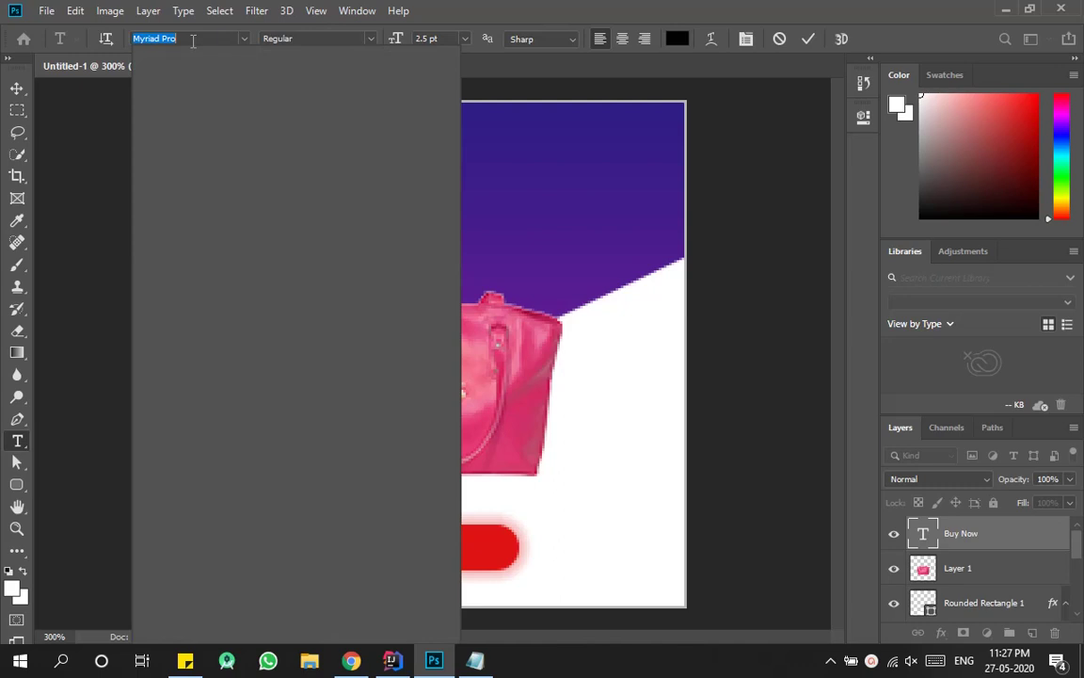
text(u)
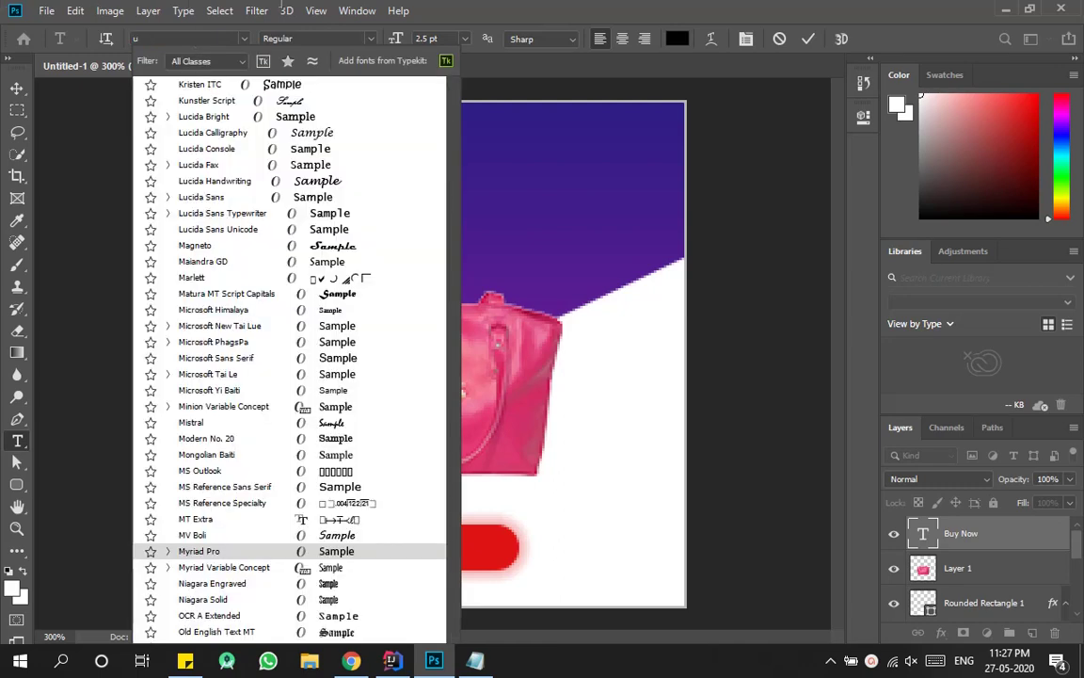
text(buntu)
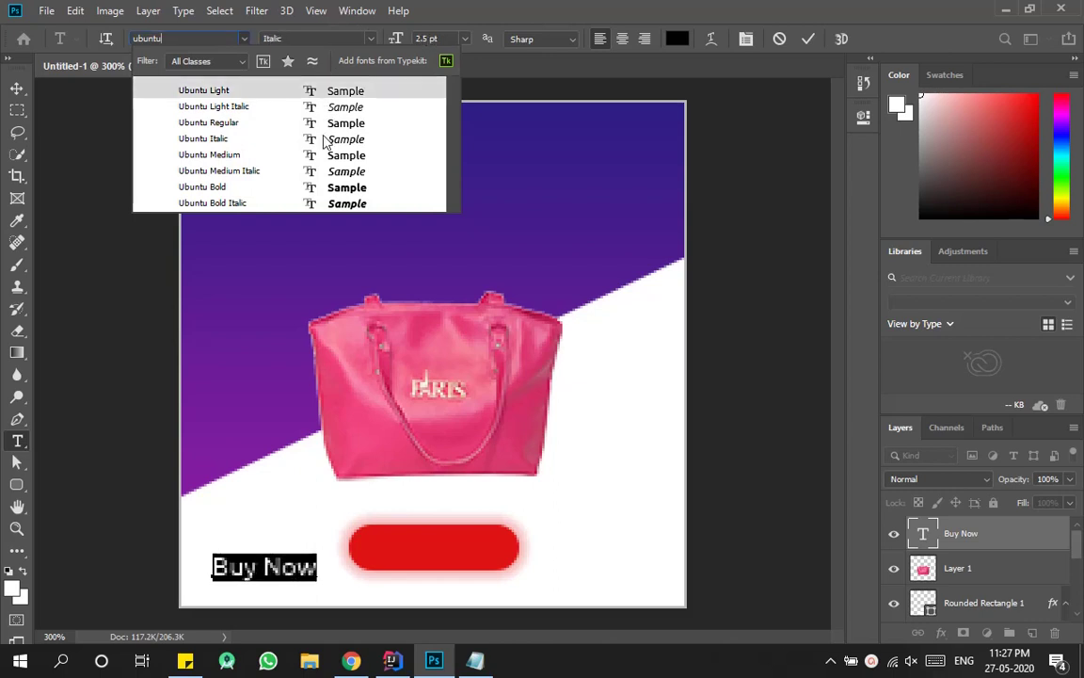
click(288, 129)
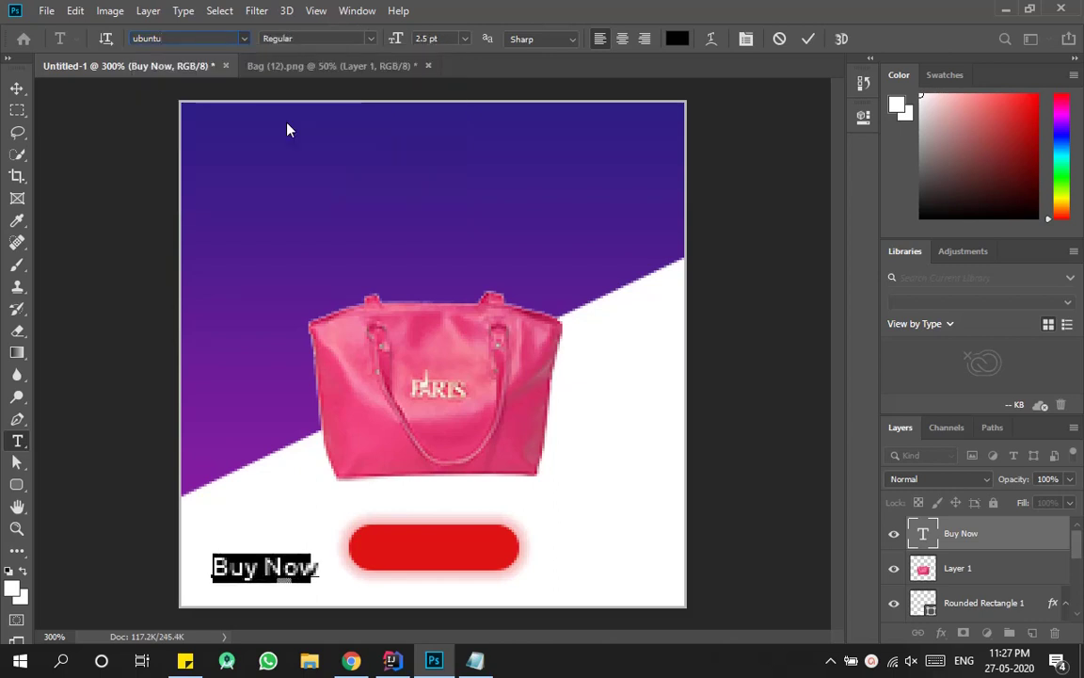
click(16, 89)
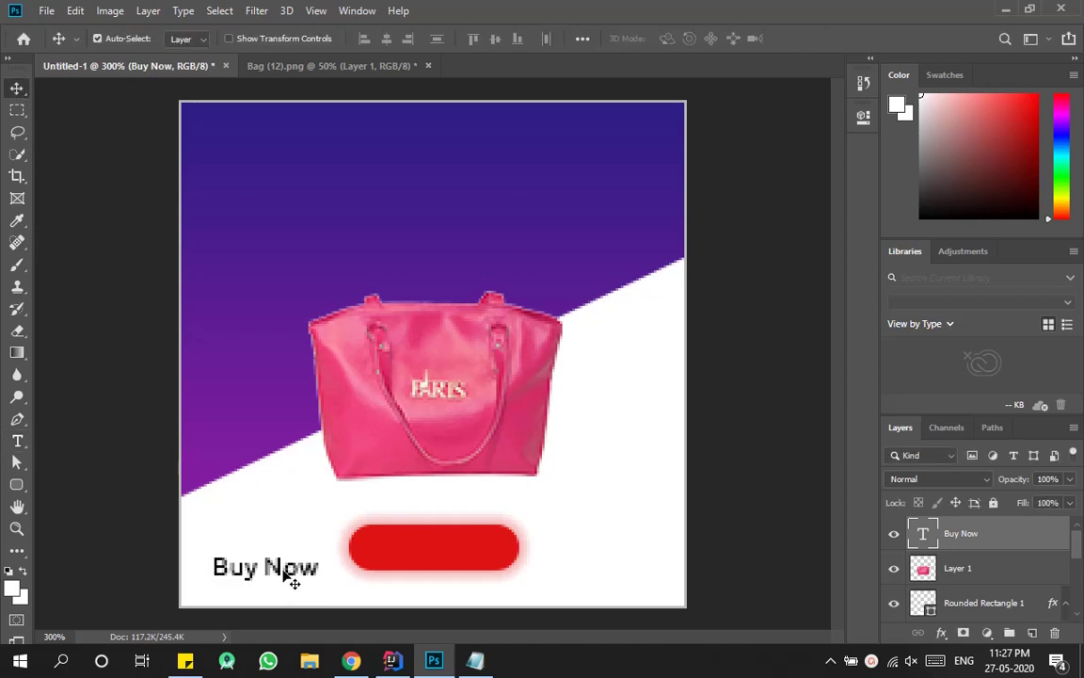
drag(286, 572, 448, 552)
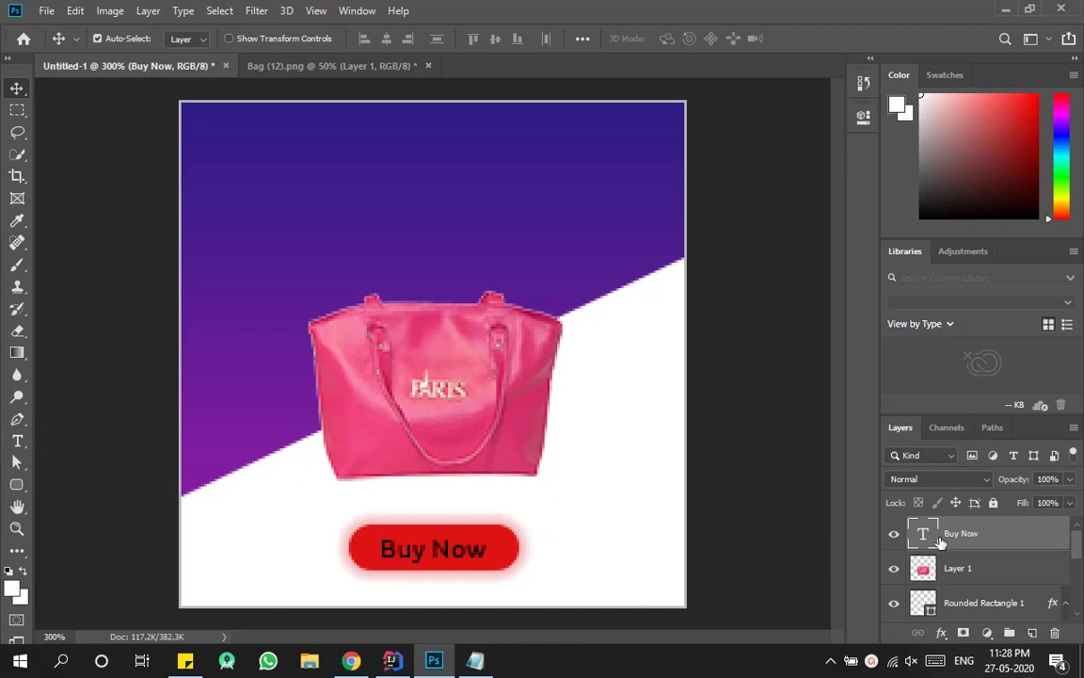
Apply a white (ffffff) Color Overlay layer style to the Buy Now text layer.
double_click(1029, 539)
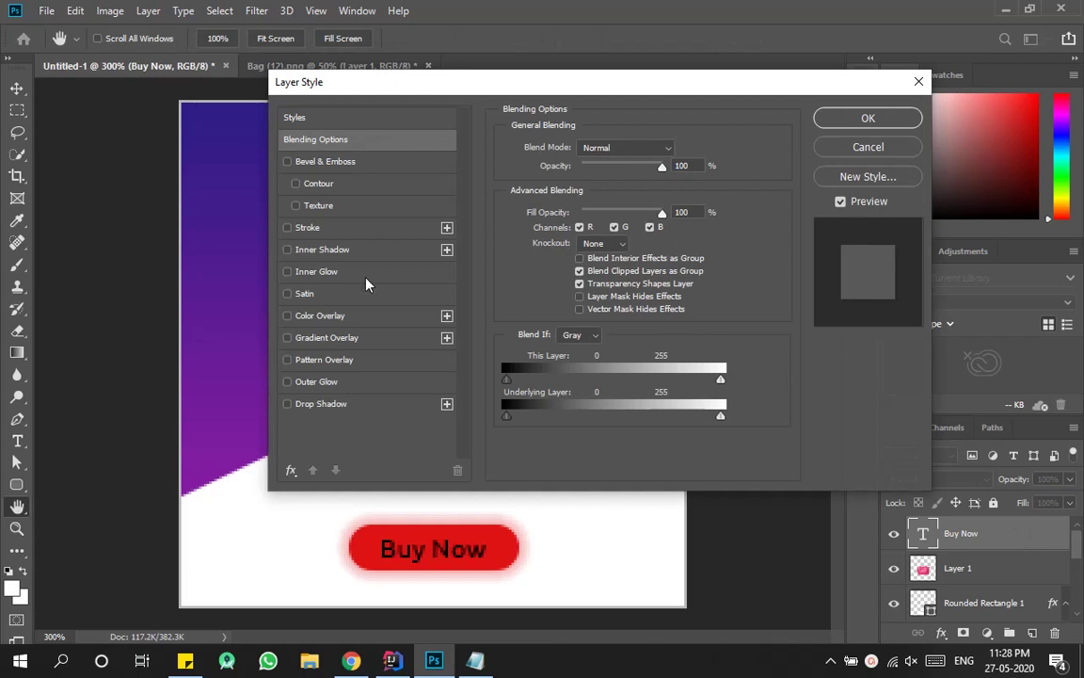
click(345, 316)
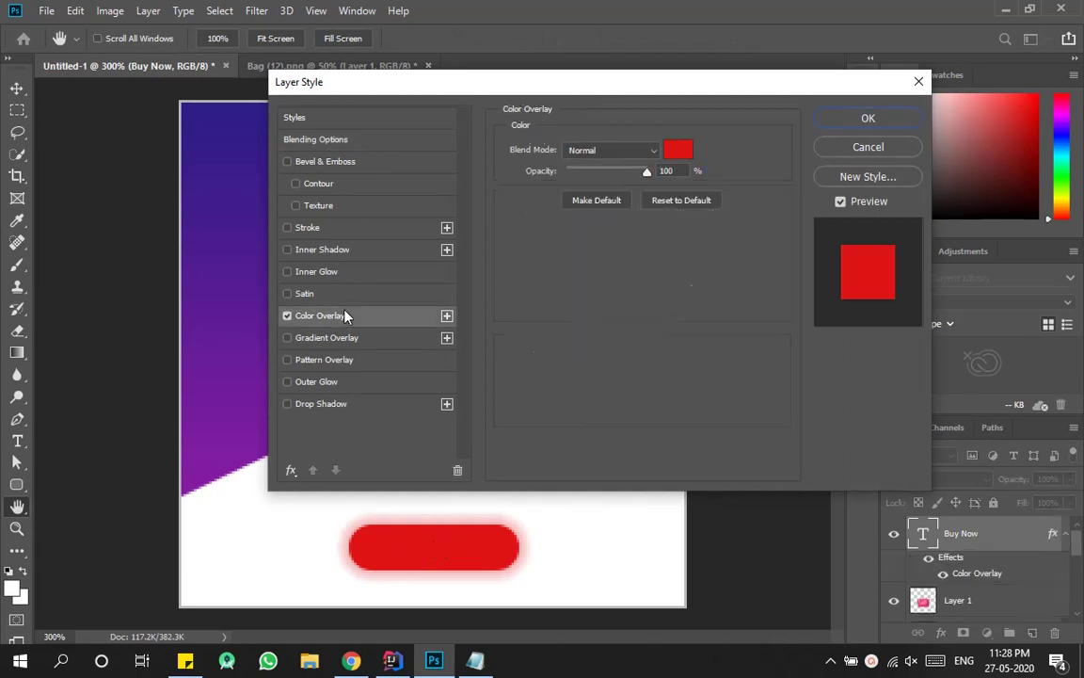
click(679, 148)
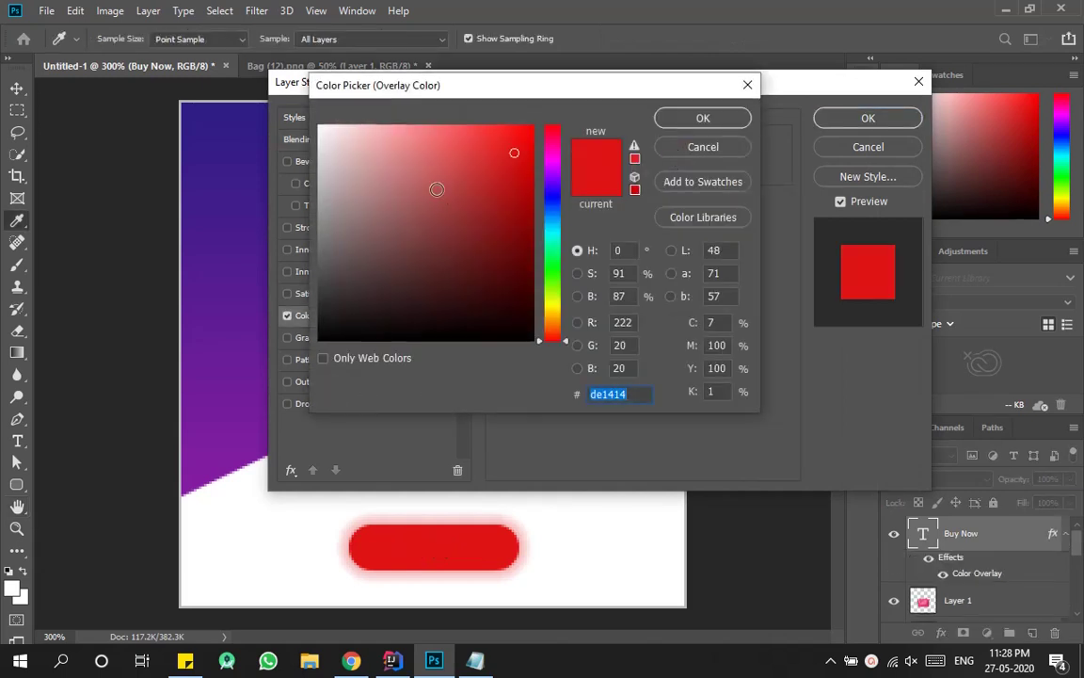
drag(436, 186, 234, 76)
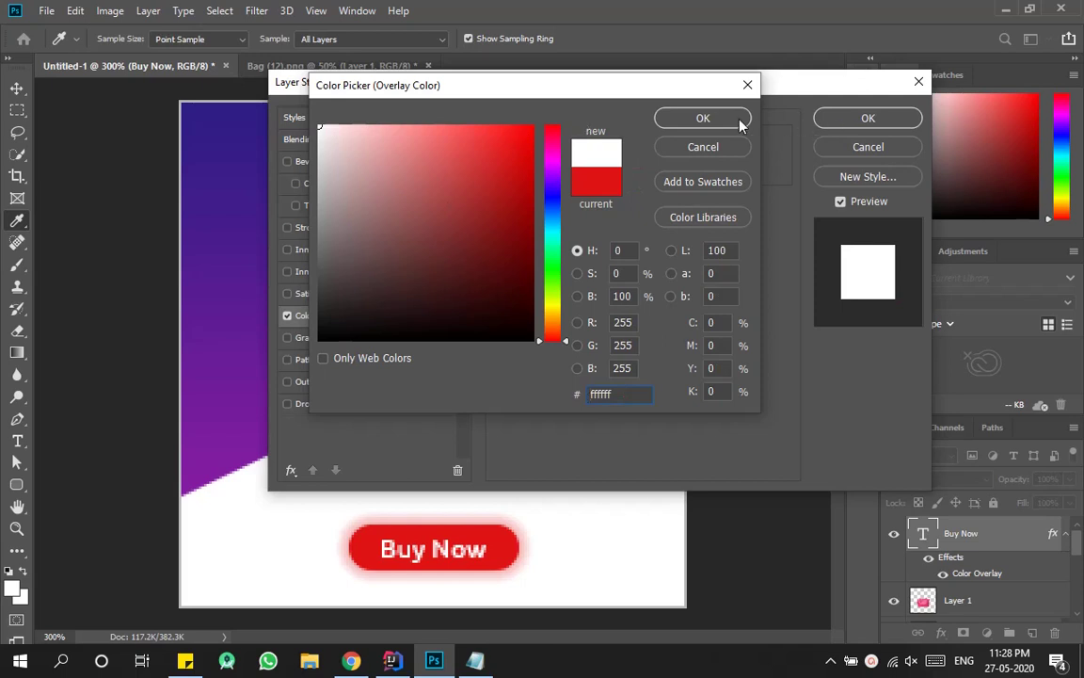
click(736, 117)
click(871, 119)
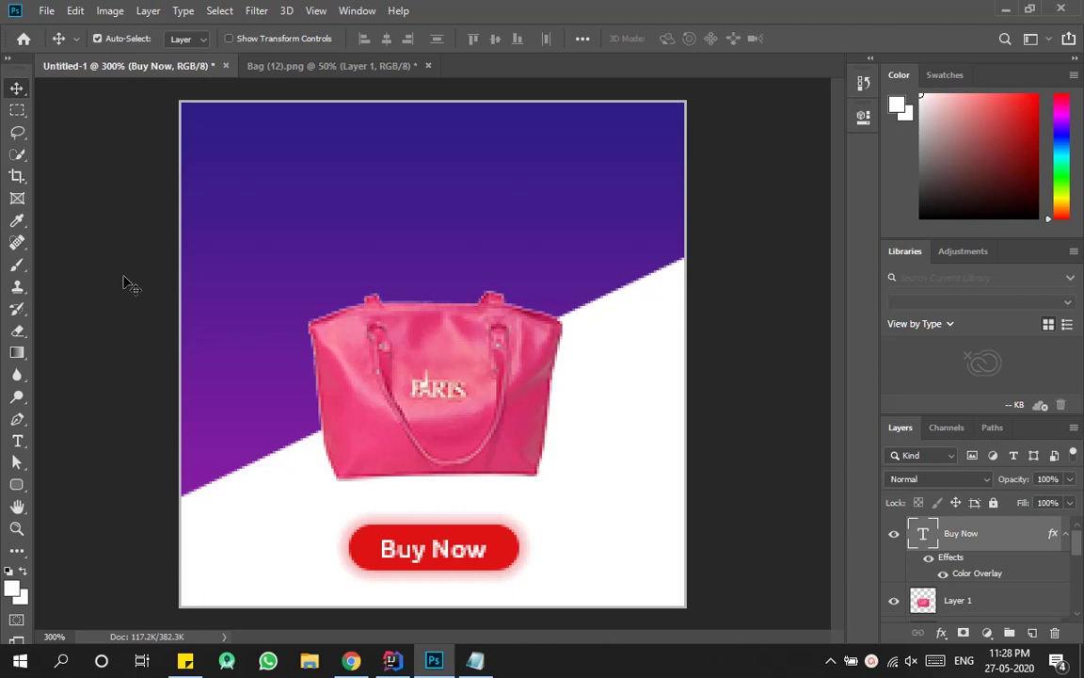
Add the text "Discount Price" in black 2.5 pt Ubuntu Regular near the upper edge of the purple background.
click(17, 441)
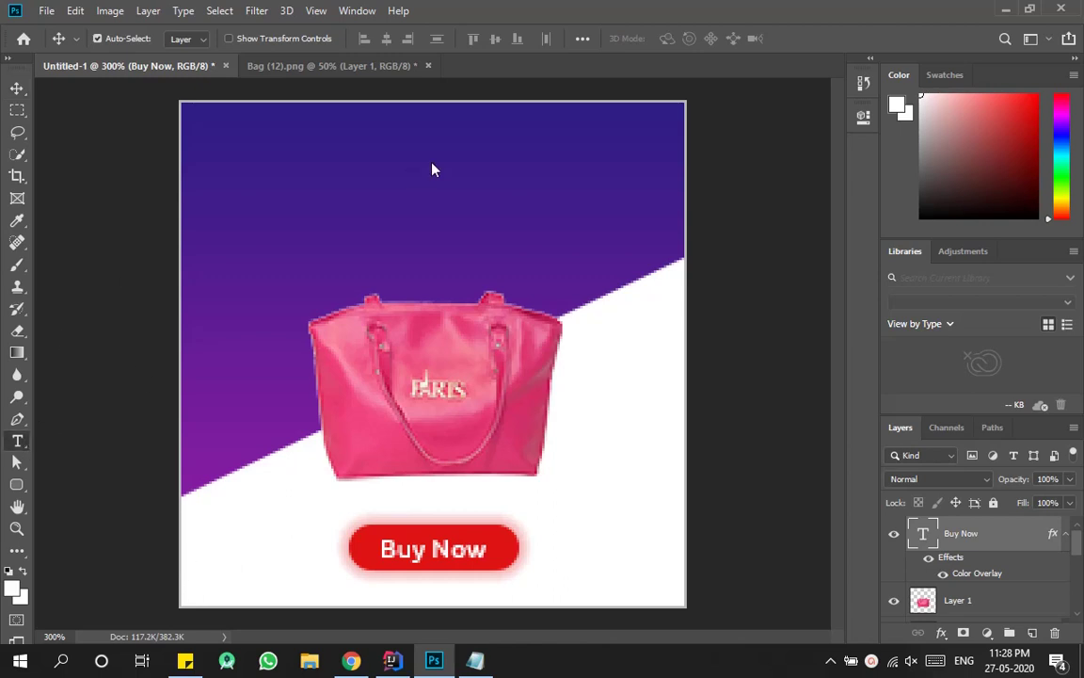
click(396, 125)
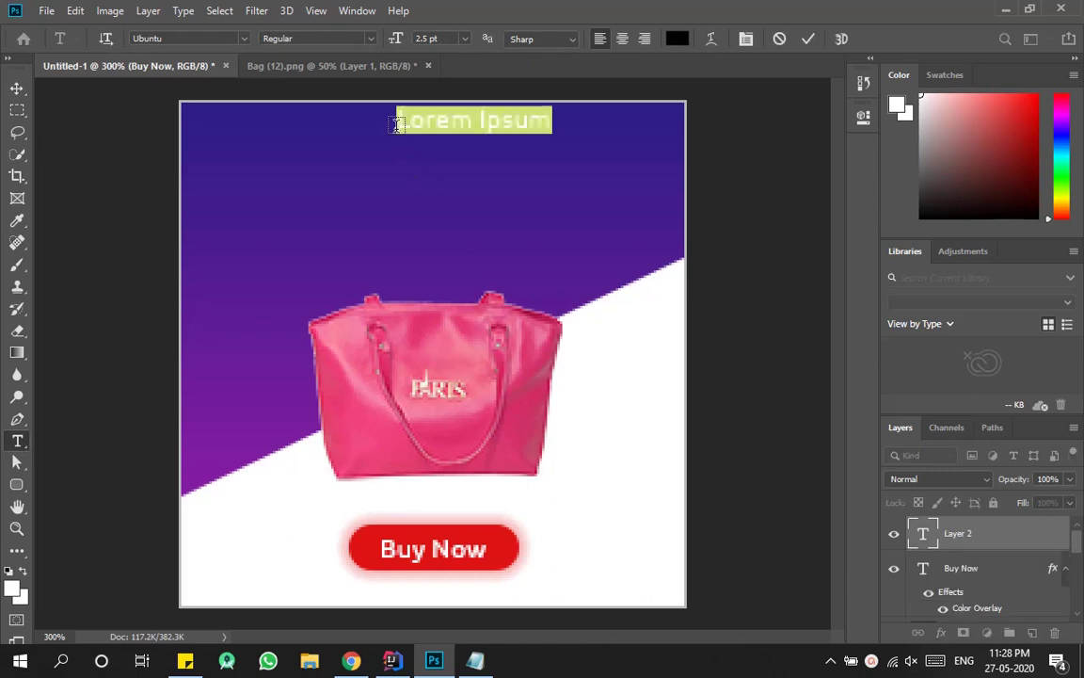
text(Discoutn)
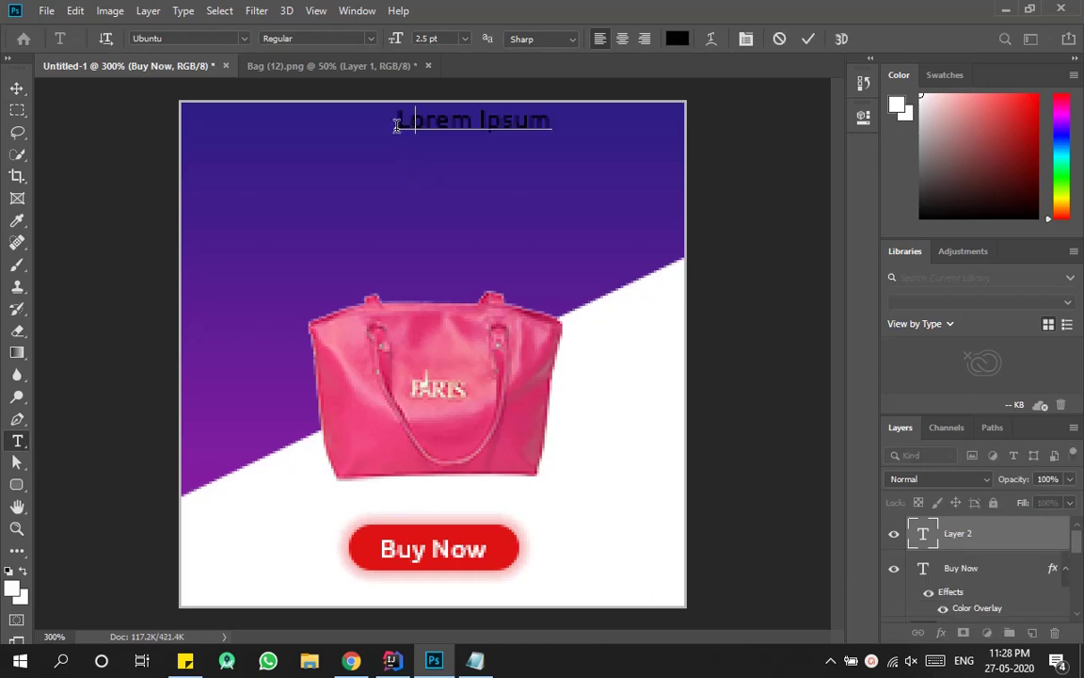
text( Price)
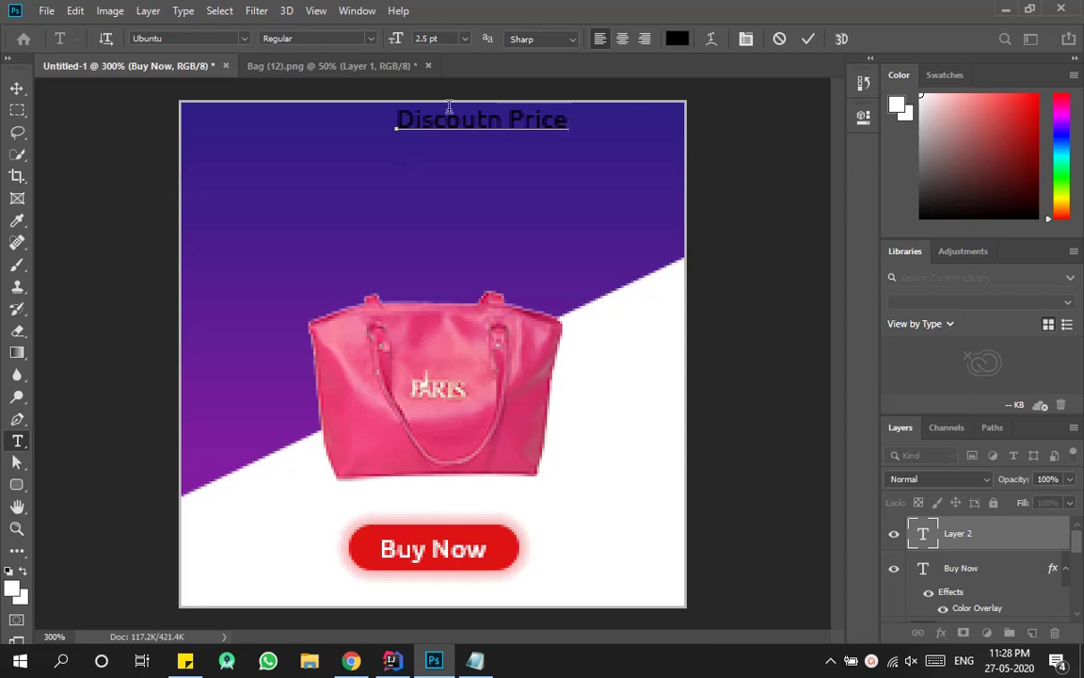
key(Left)
key(Left)
key(Left)
key(Left)
key(Left)
key(Left)
key(Left)
key(Left)
key(Left)
key(Left)
key(Left)
key(Right)
key(Right)
key(Right)
key(Delete)
key(Left)
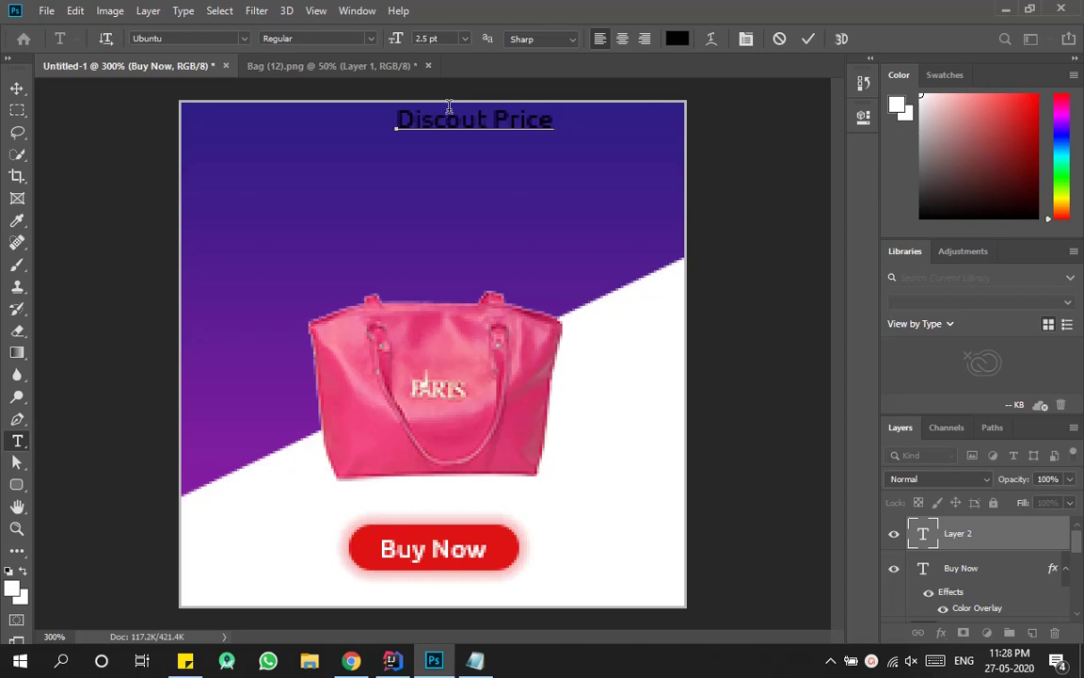
text(n)
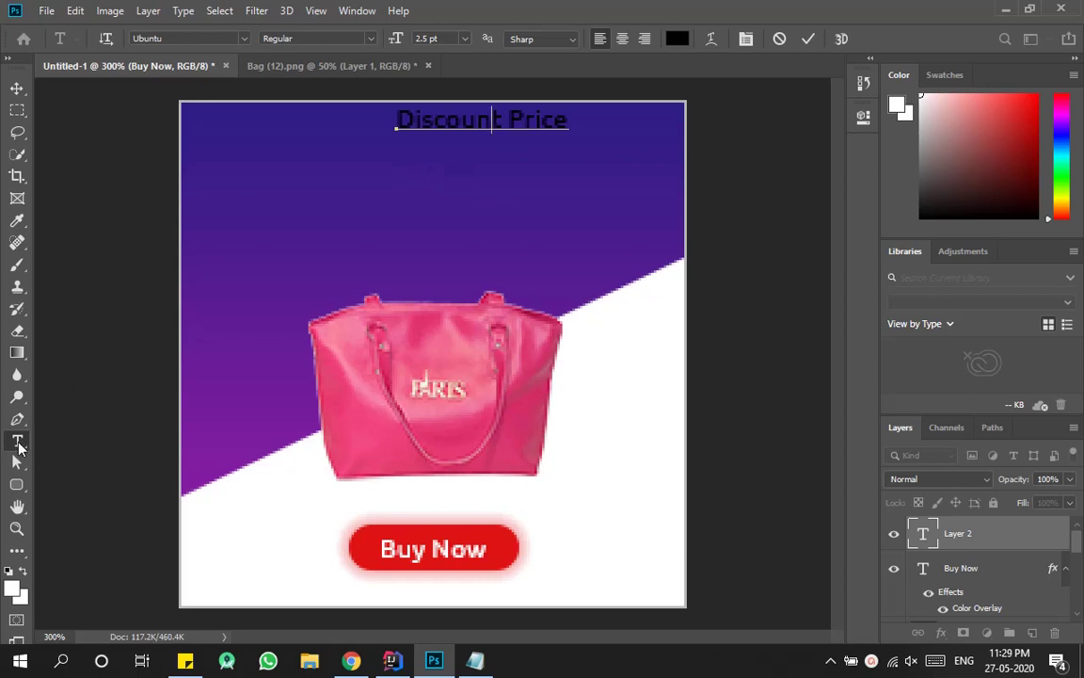
click(442, 174)
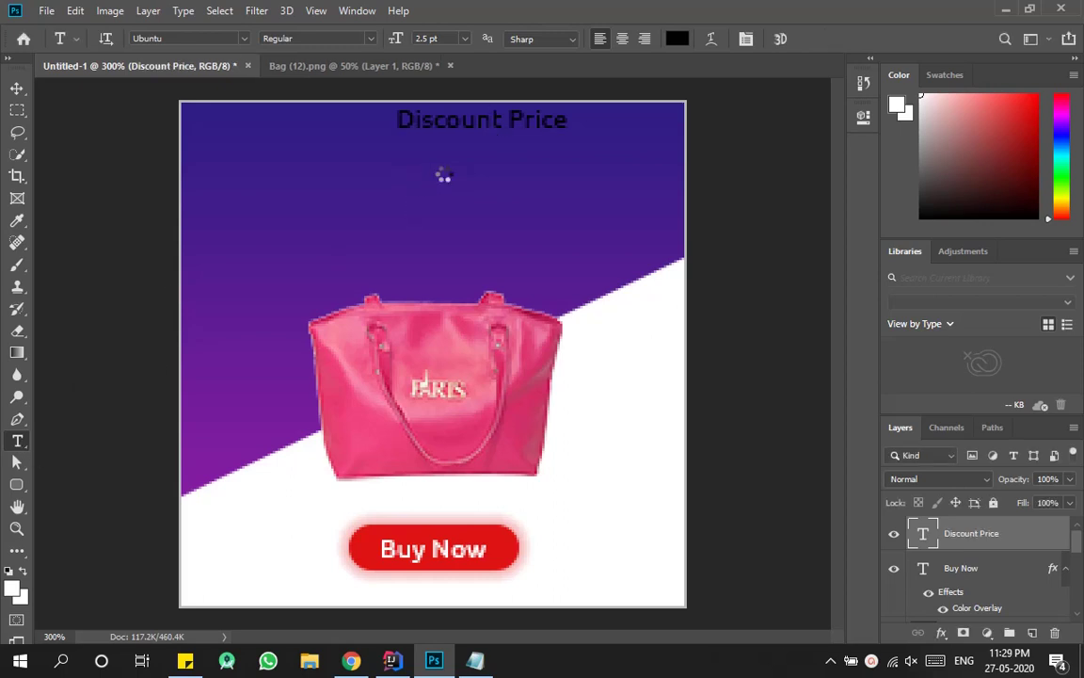
Add the text "45 USD" as a separate layer just below the Discount Price text.
click(442, 174)
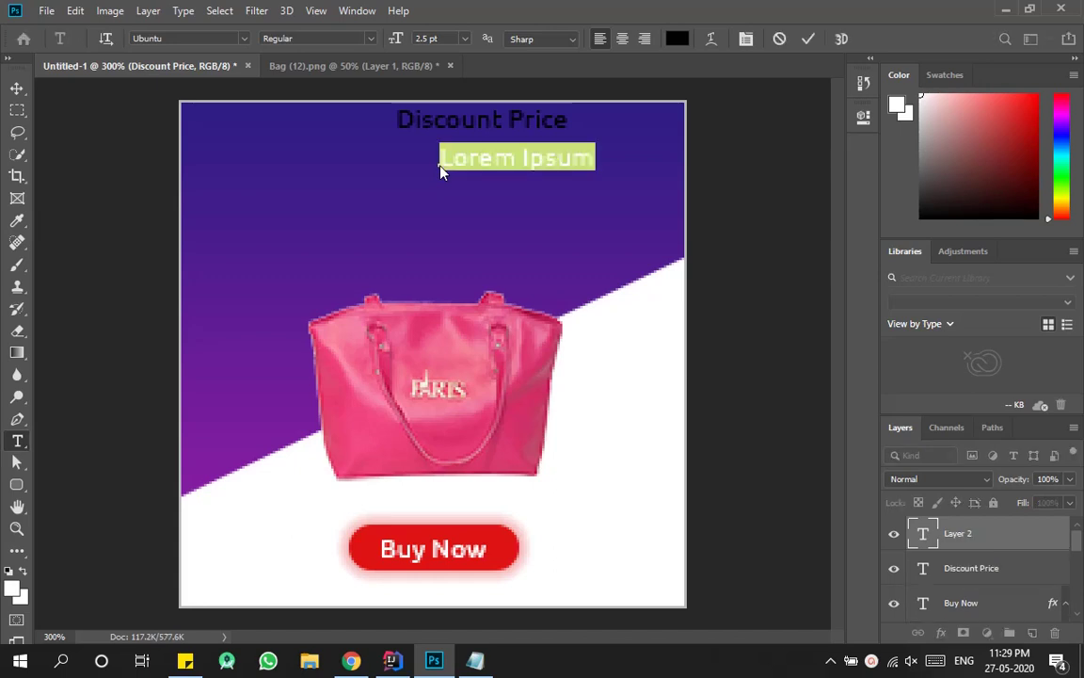
key(BackSpace)
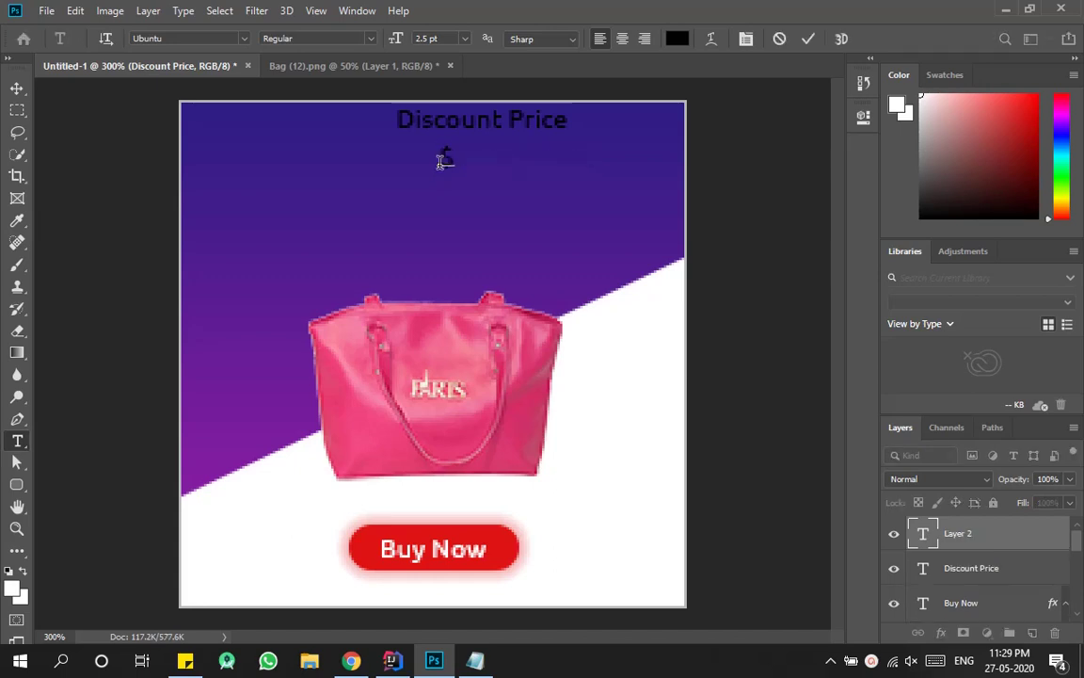
text(45 U)
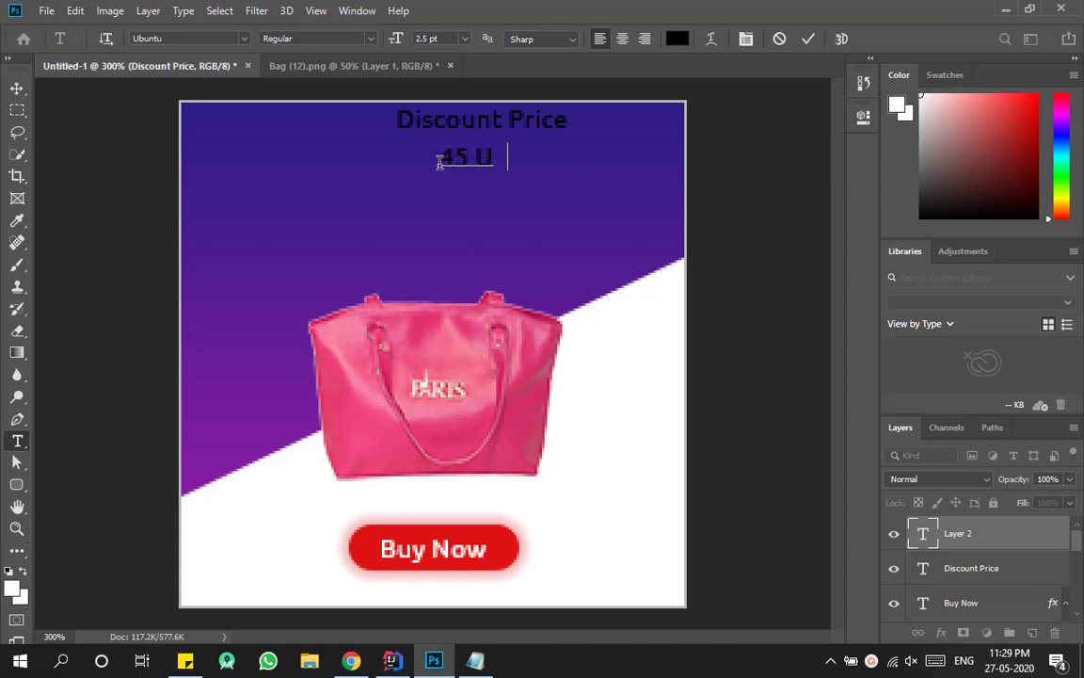
text(SD)
click(476, 209)
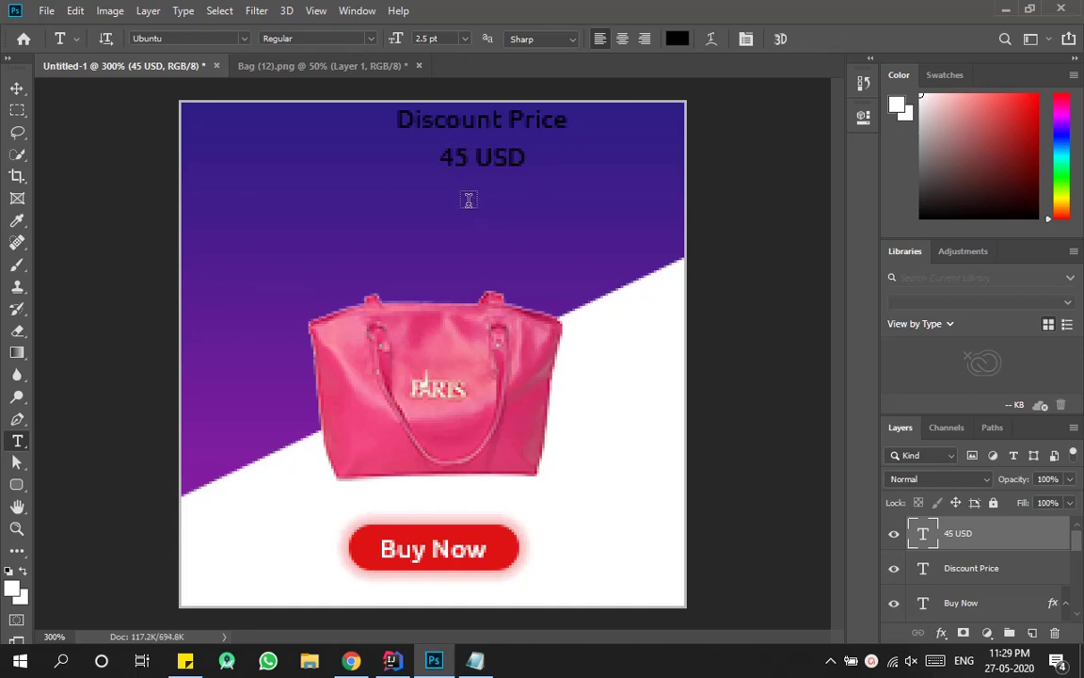
Add the text "75 USD" as a separate layer just below the 45 USD text.
click(468, 200)
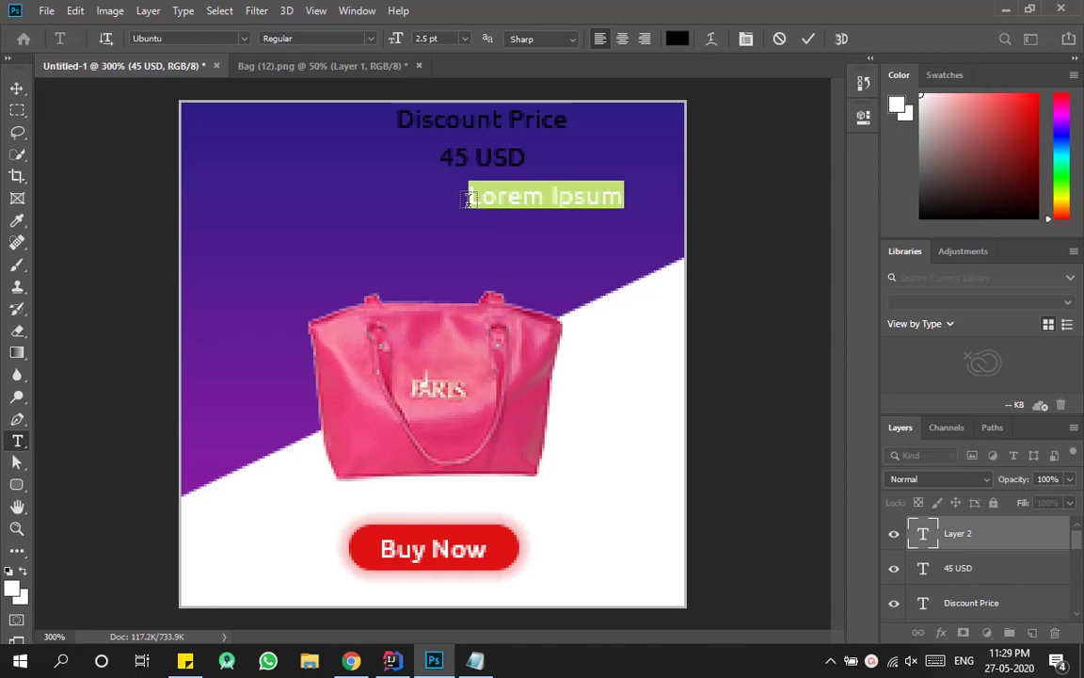
text(75)
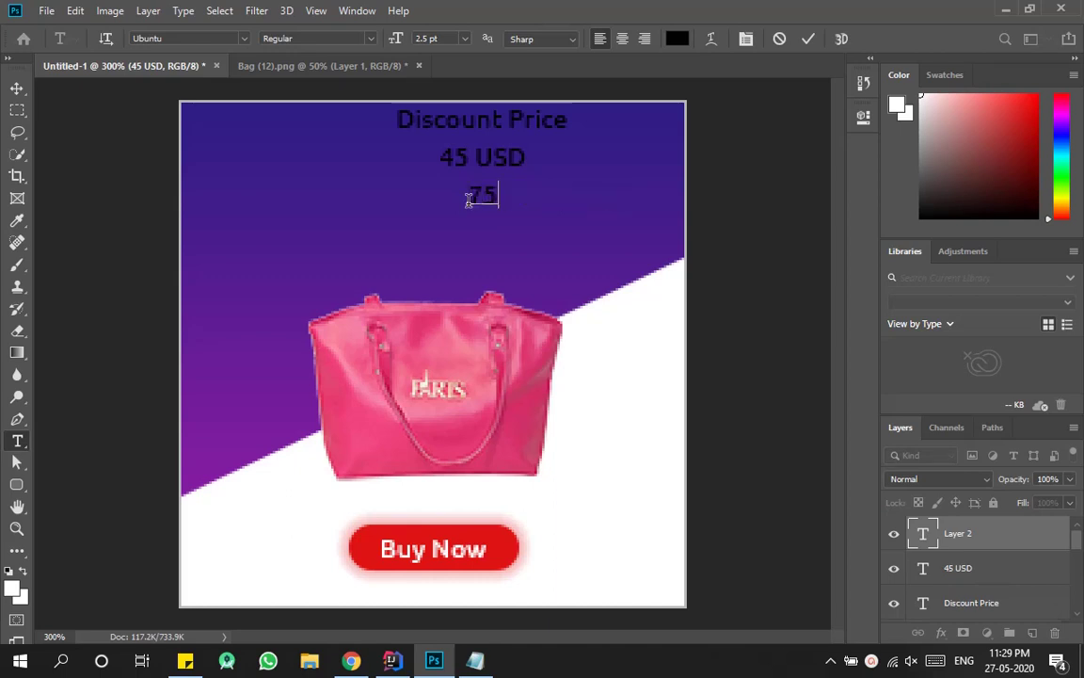
text( USD)
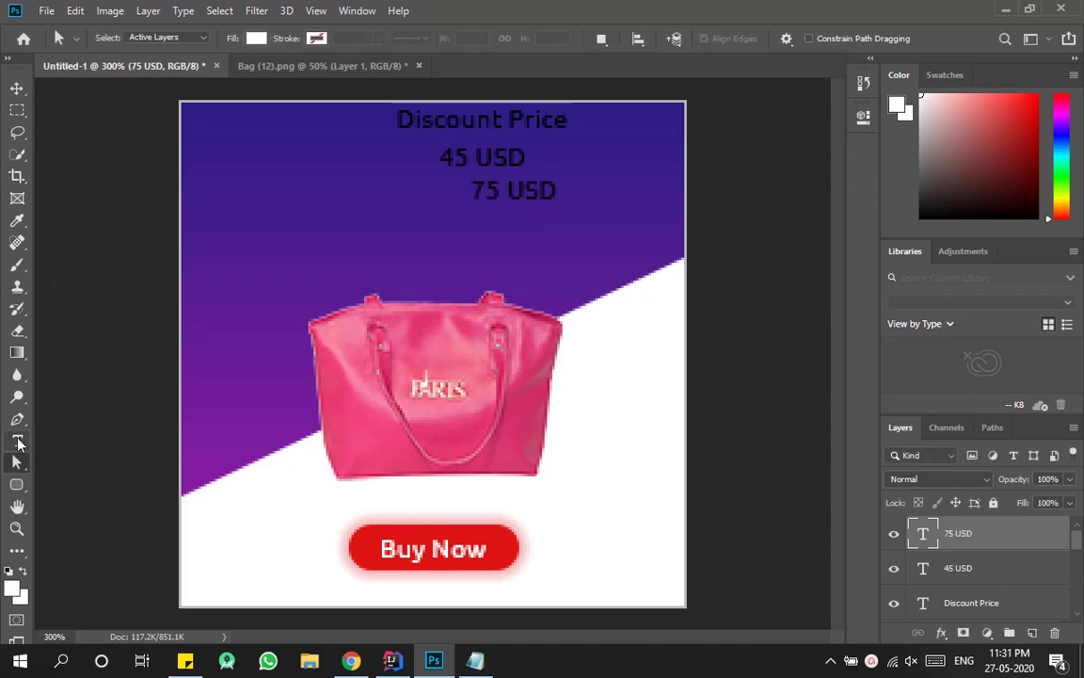
Apply a white Color Overlay layer style at 100% opacity to the Discount Price text layer.
click(16, 440)
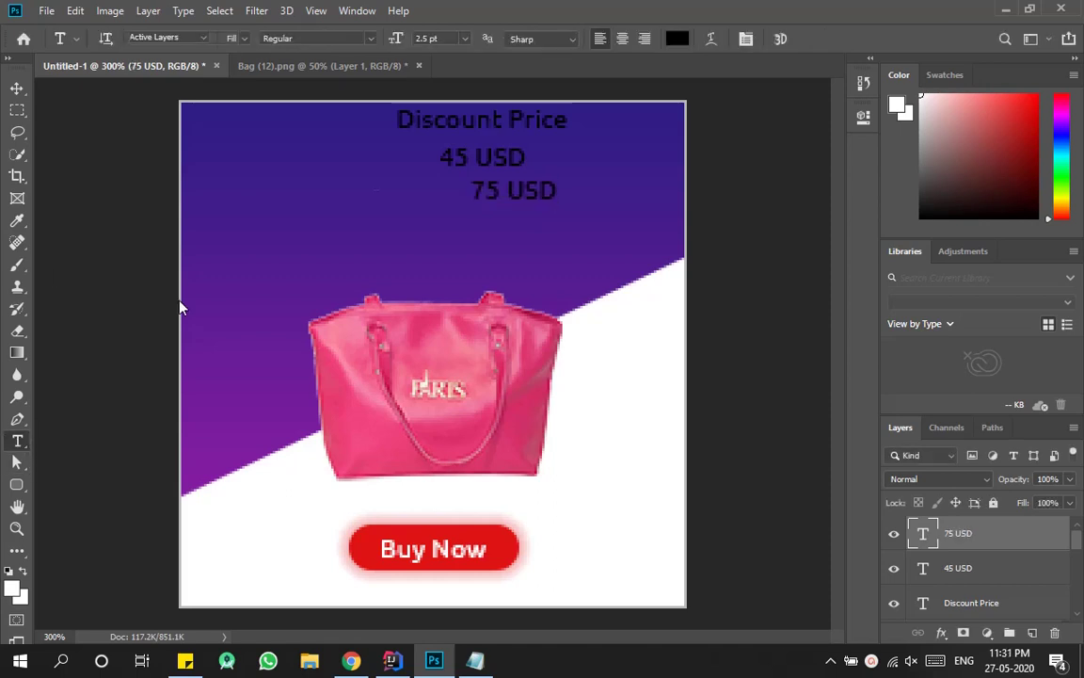
click(469, 118)
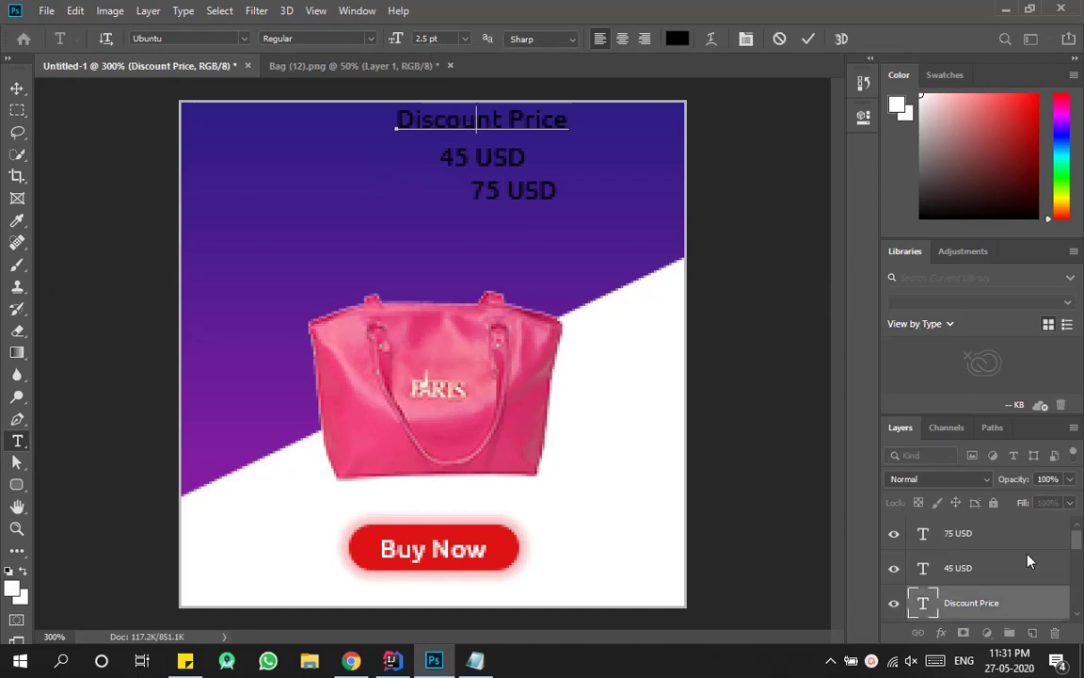
click(1024, 605)
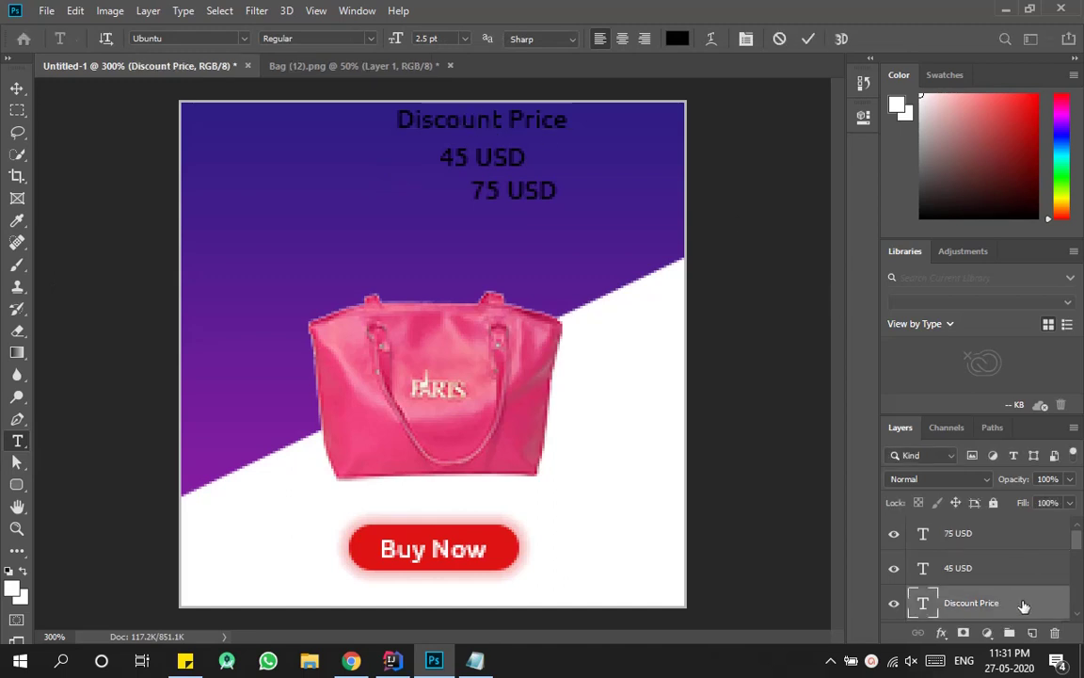
double_click(1024, 605)
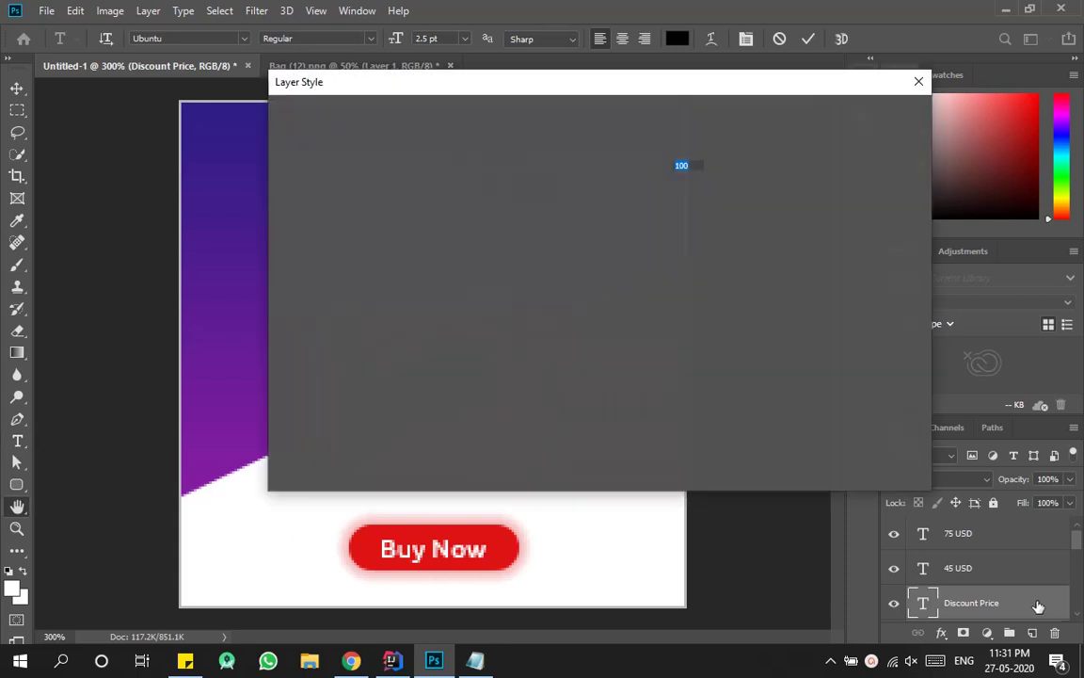
click(329, 316)
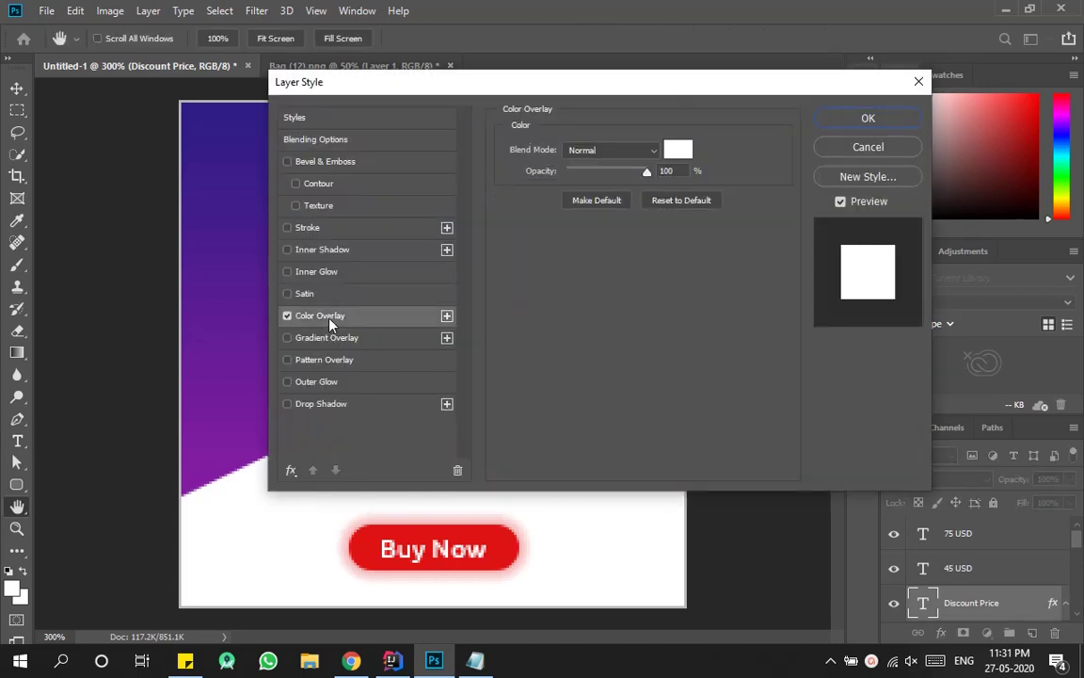
drag(704, 97, 684, 204)
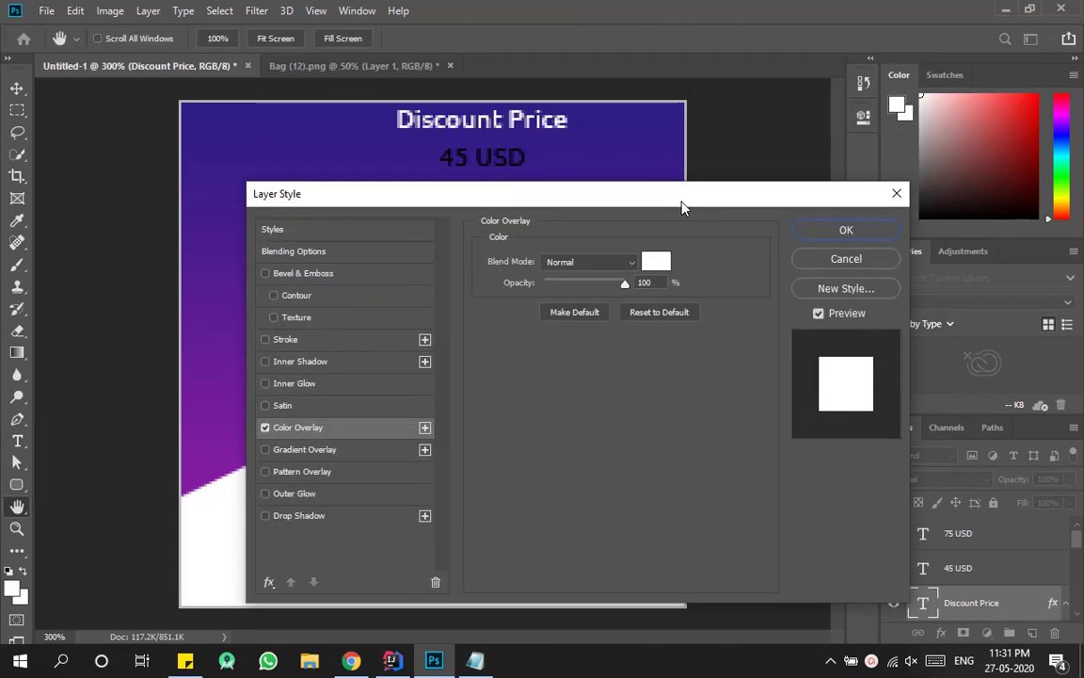
click(798, 236)
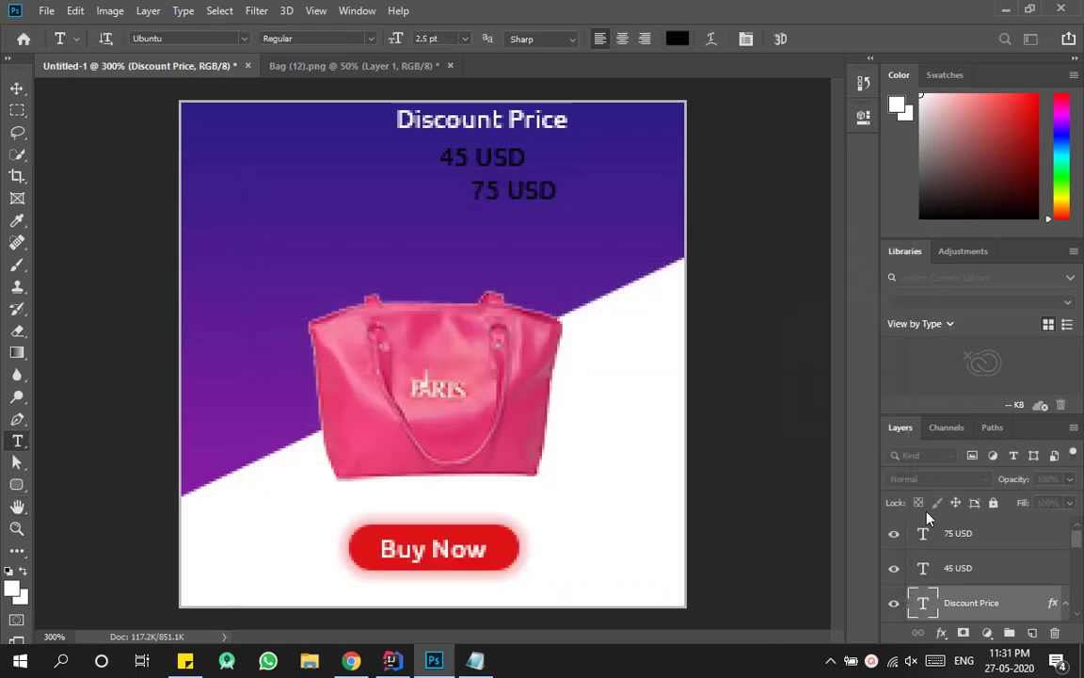
Apply a white Color Overlay layer style at 100% opacity to the 75 USD text layer.
click(1005, 534)
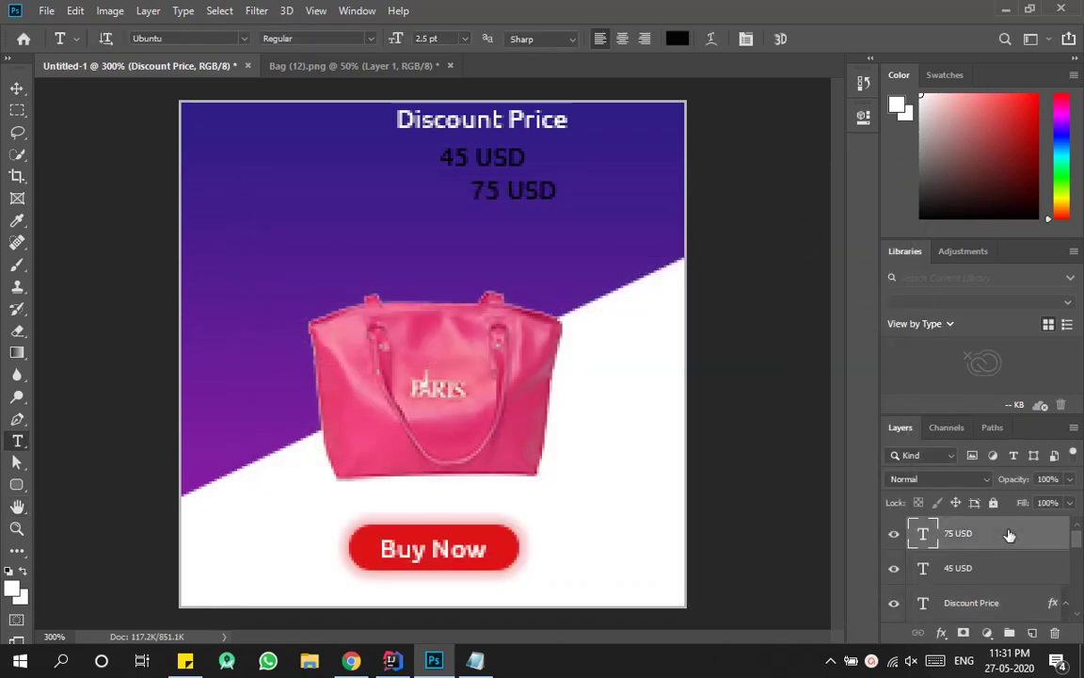
double_click(1021, 538)
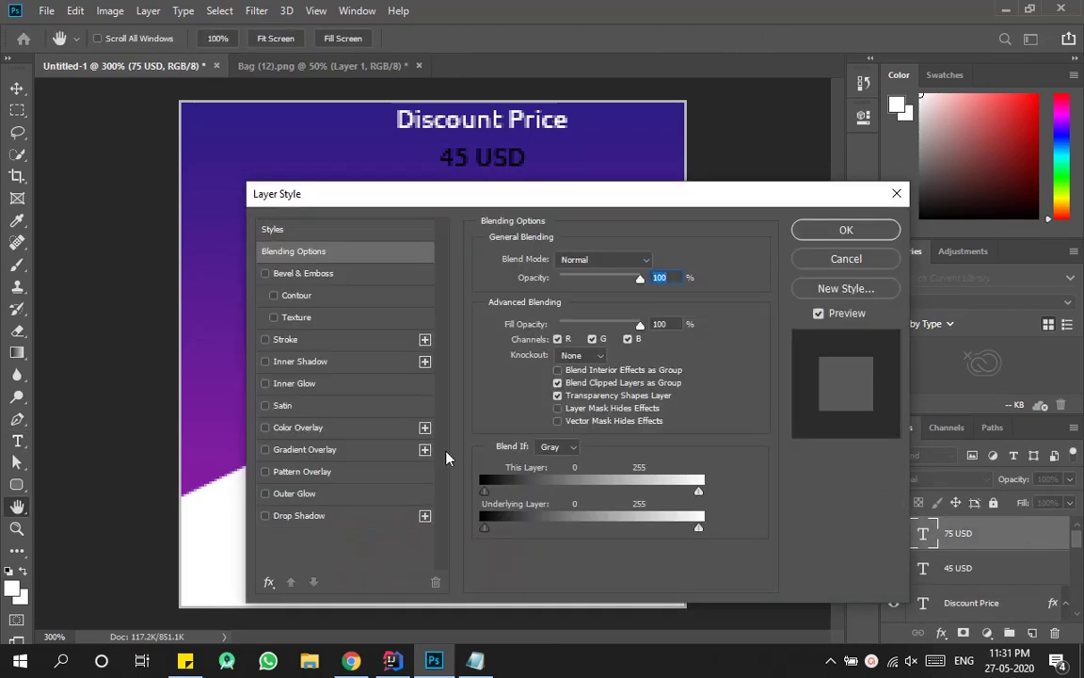
click(340, 429)
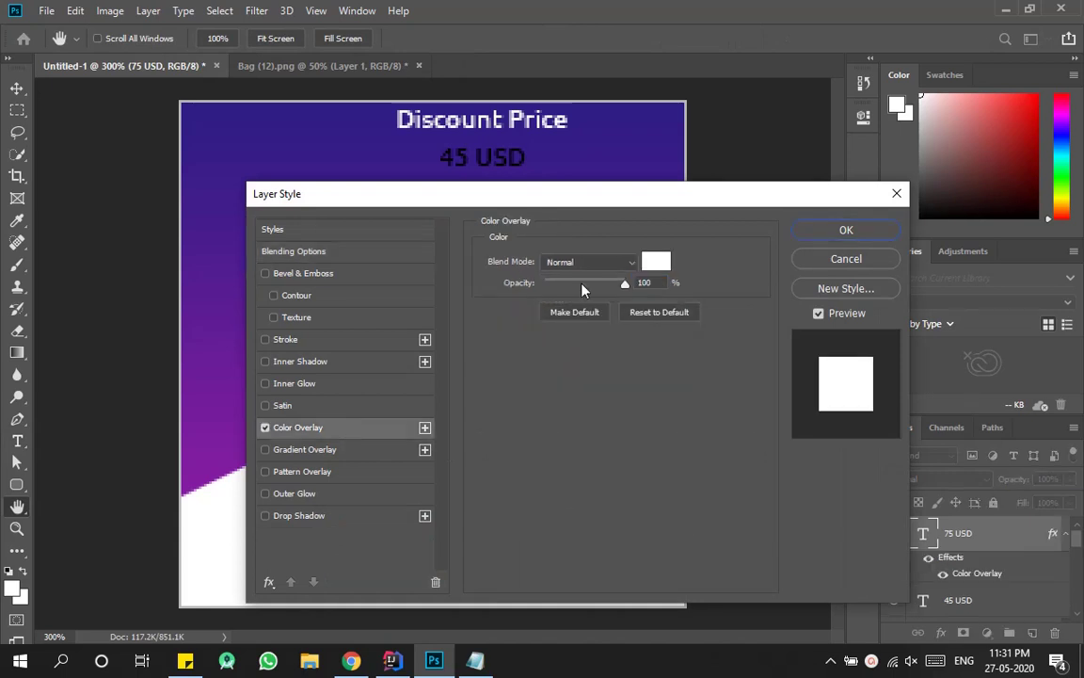
click(841, 230)
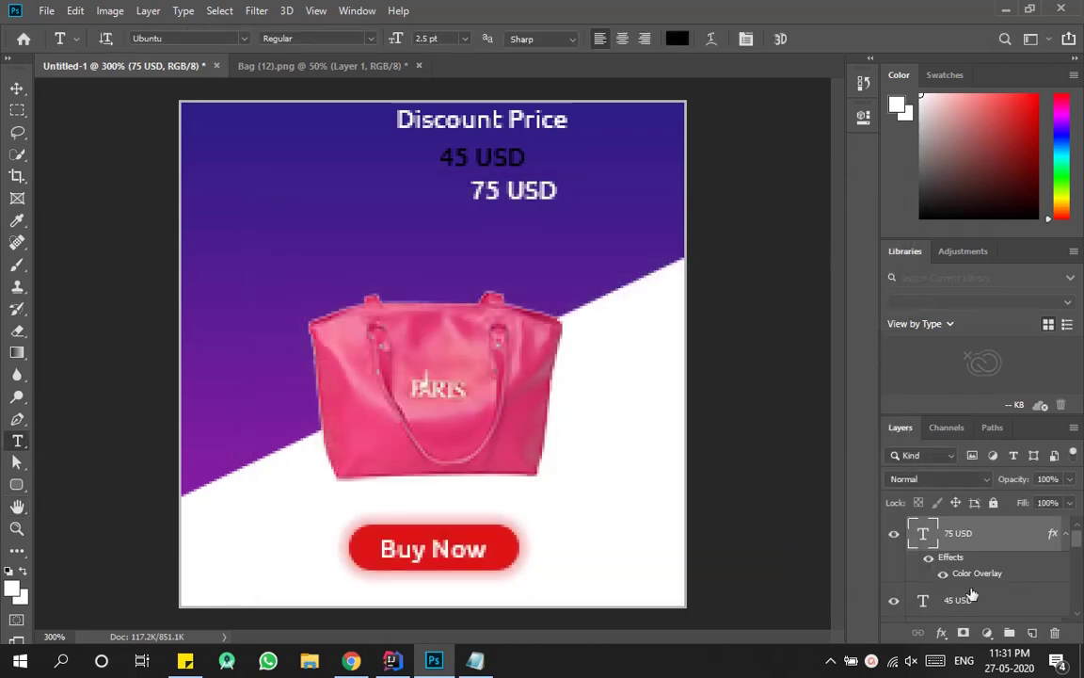
Apply a white Color Overlay layer style at 100% opacity to the 45 USD text layer.
click(1050, 605)
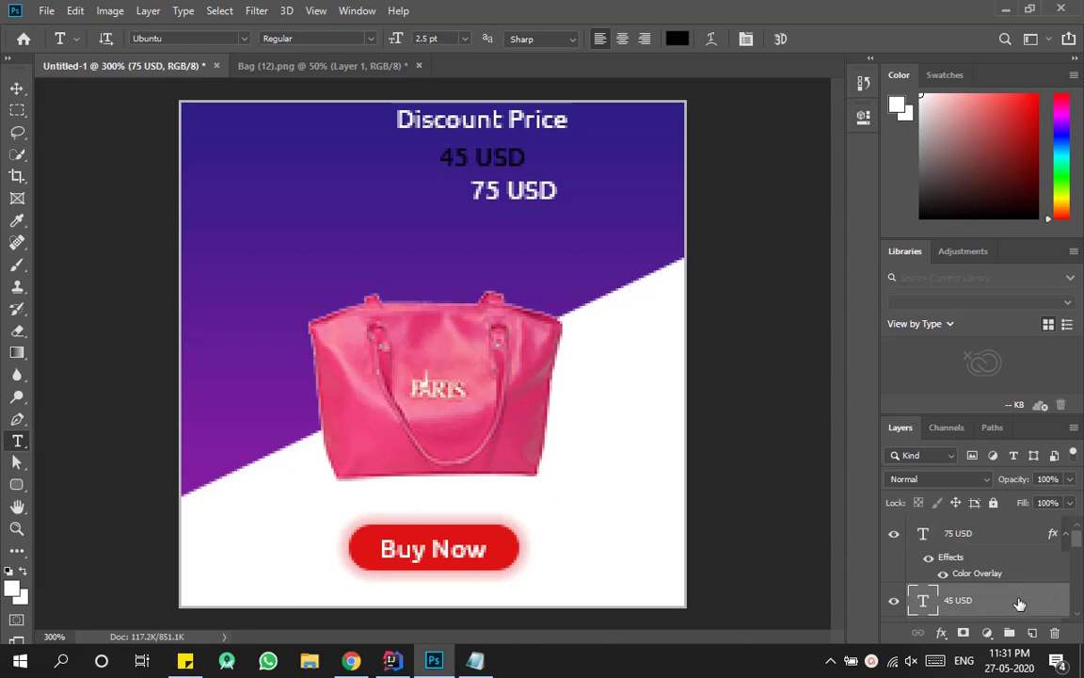
double_click(1019, 604)
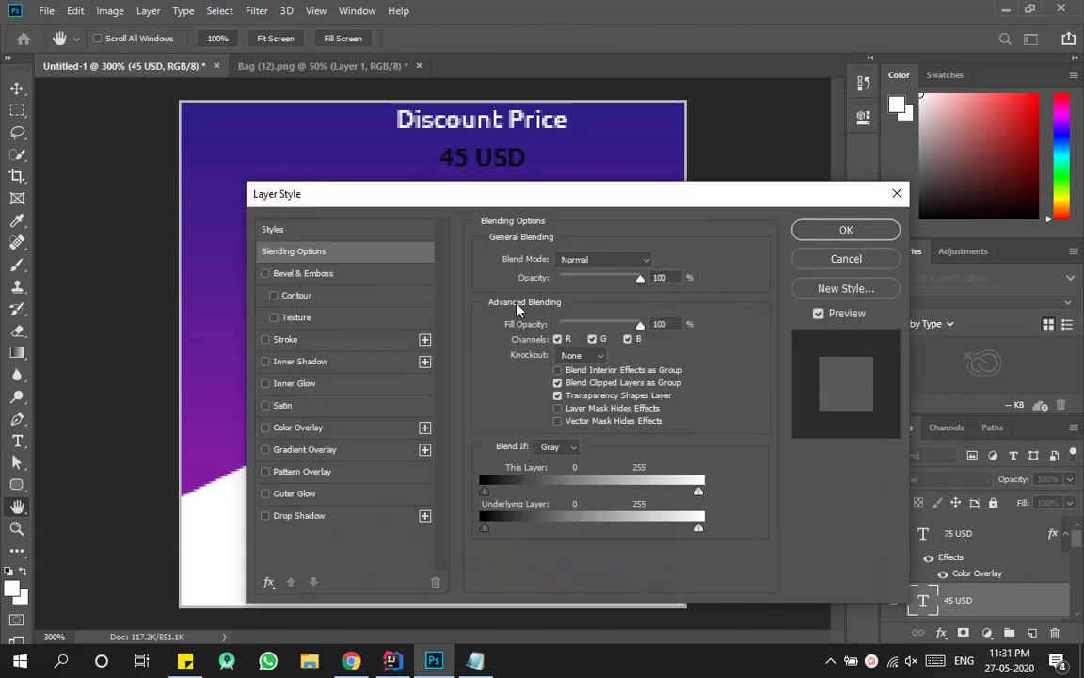
click(315, 428)
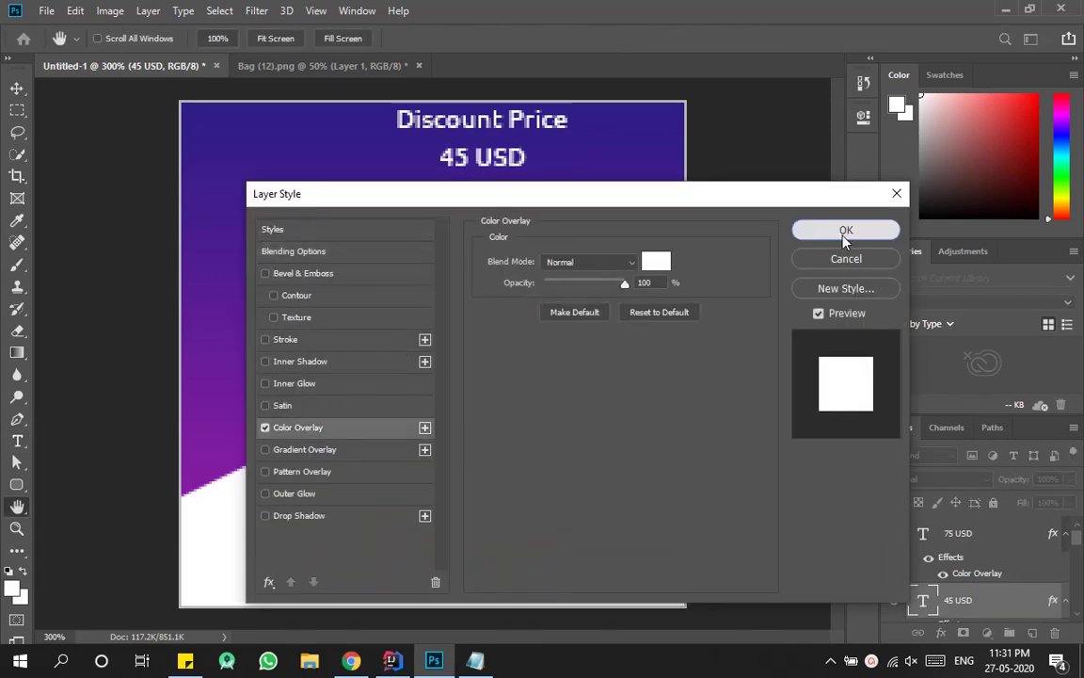
click(846, 230)
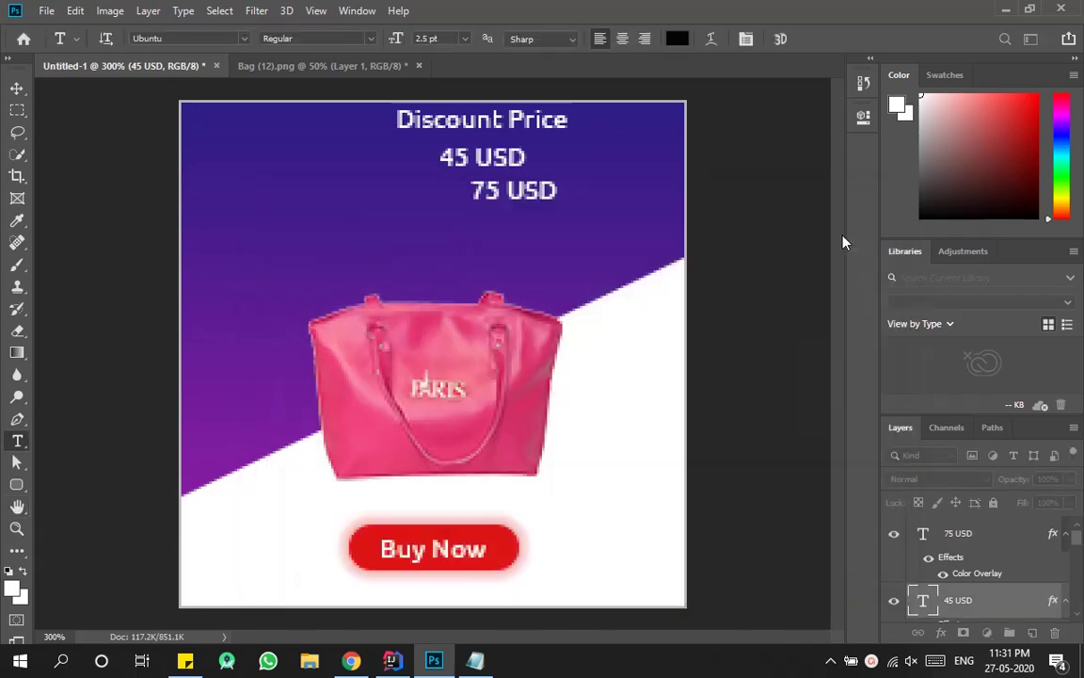
Centre the Discount Price, 45 USD and 75 USD texts horizontally above the handbag, stacked in that order with a wider gap above 75 USD.
click(17, 89)
drag(480, 127, 422, 134)
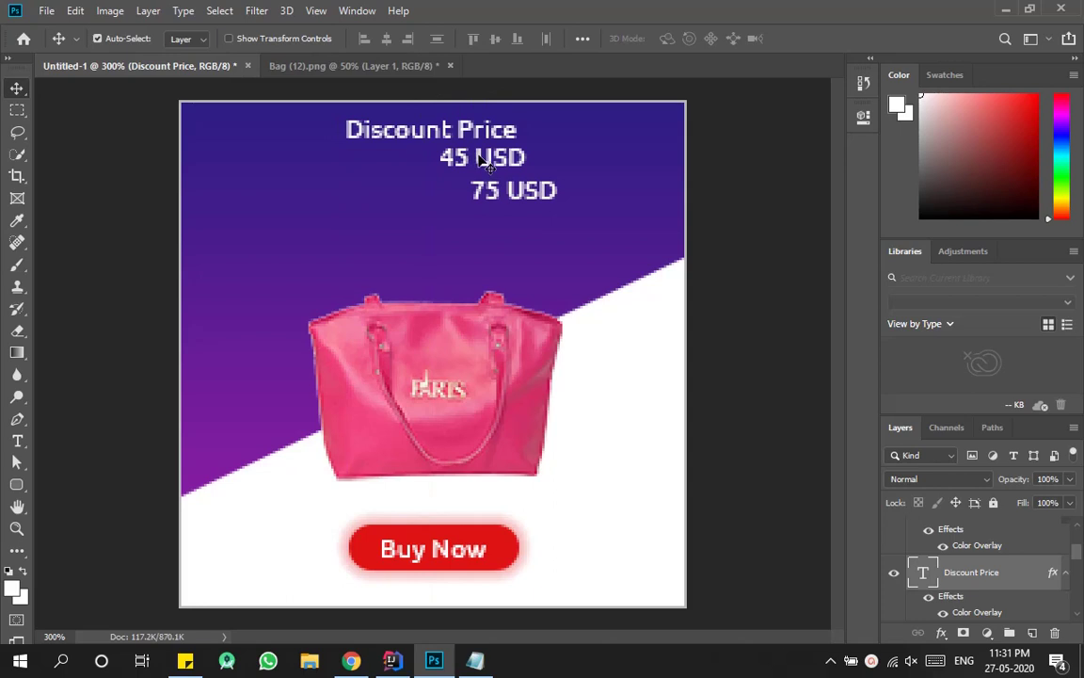
drag(461, 160, 409, 175)
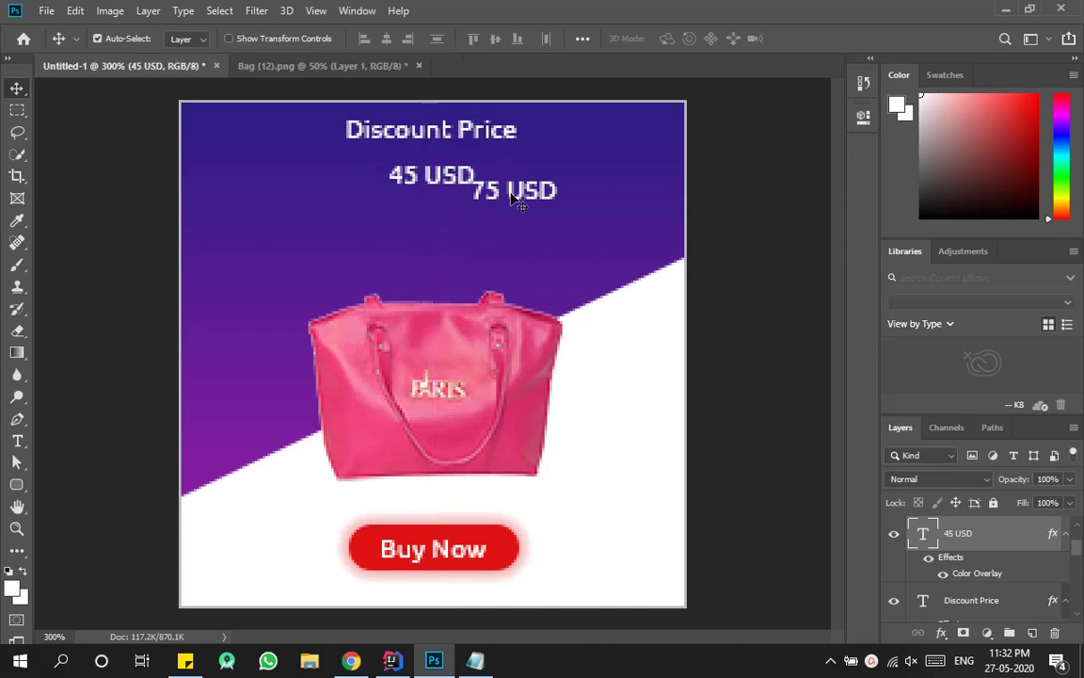
drag(545, 193, 464, 235)
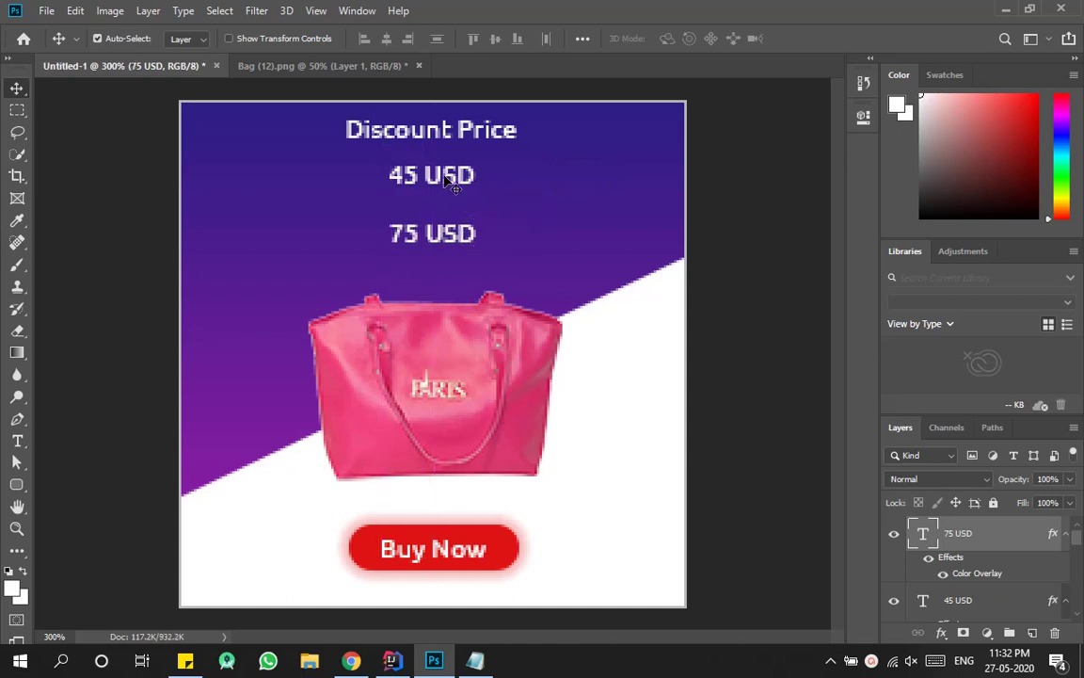
Enlarge the 45 USD text to 5 pt and centre it between the Discount Price and 75 USD texts.
click(448, 179)
click(18, 443)
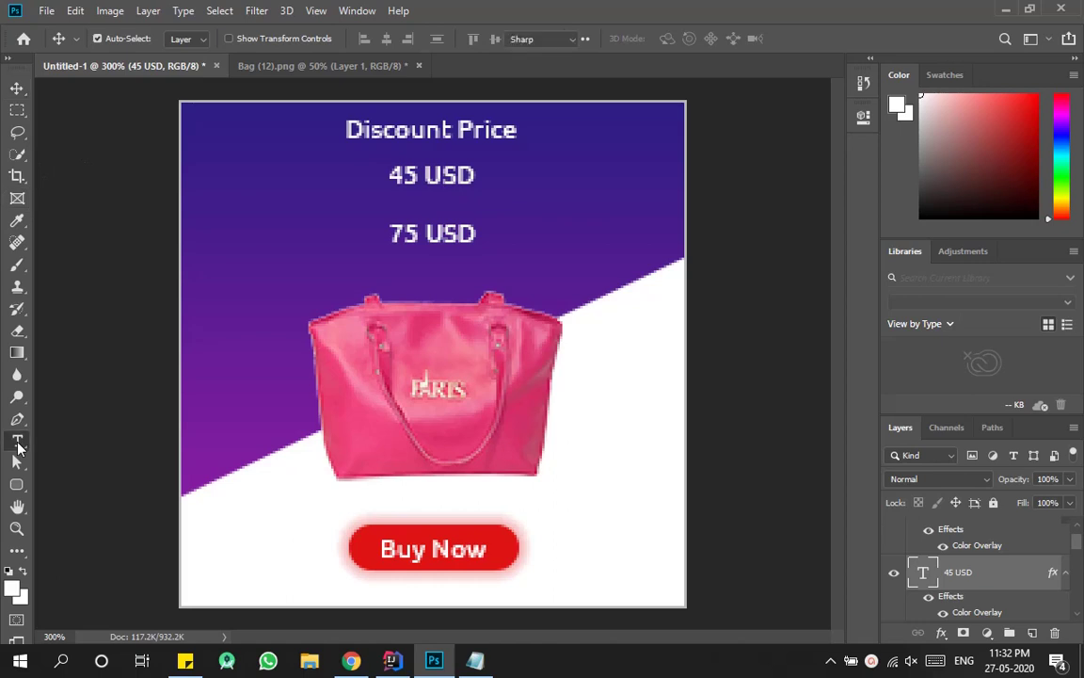
click(442, 173)
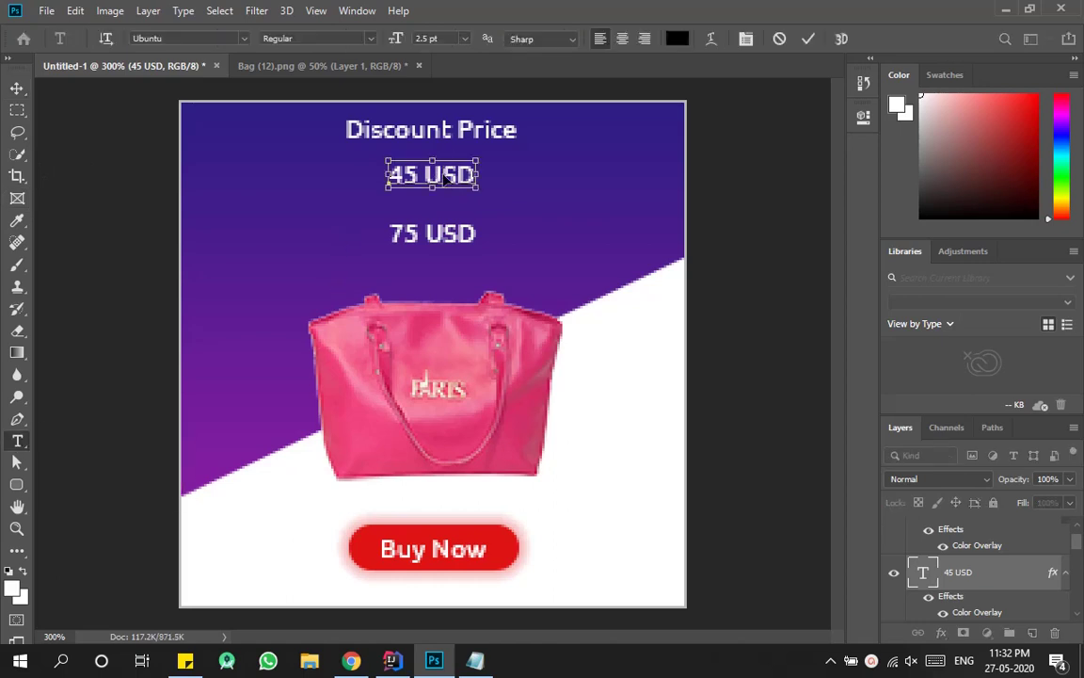
key(ctrl+a)
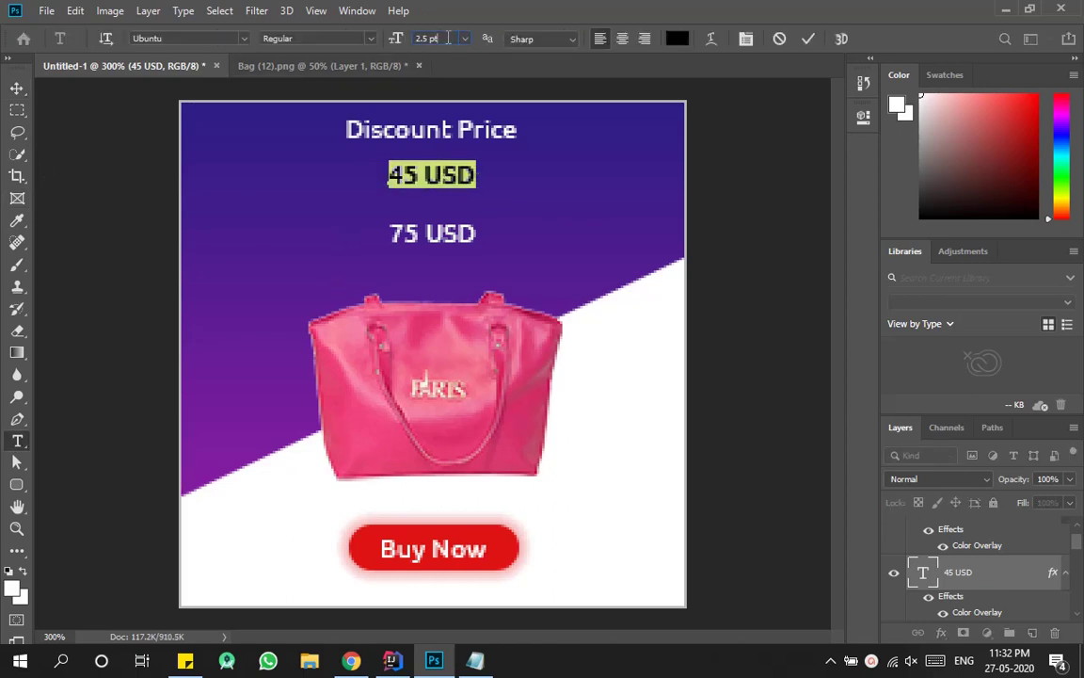
scroll(448, 38, up, 2)
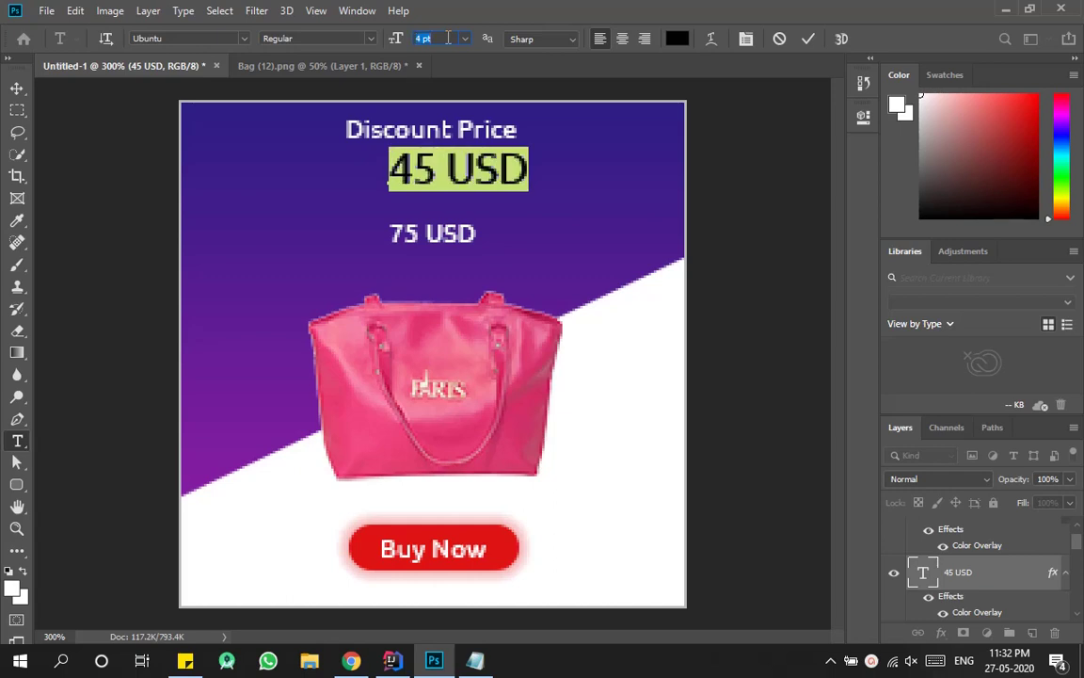
scroll(448, 37, up, 1)
click(17, 87)
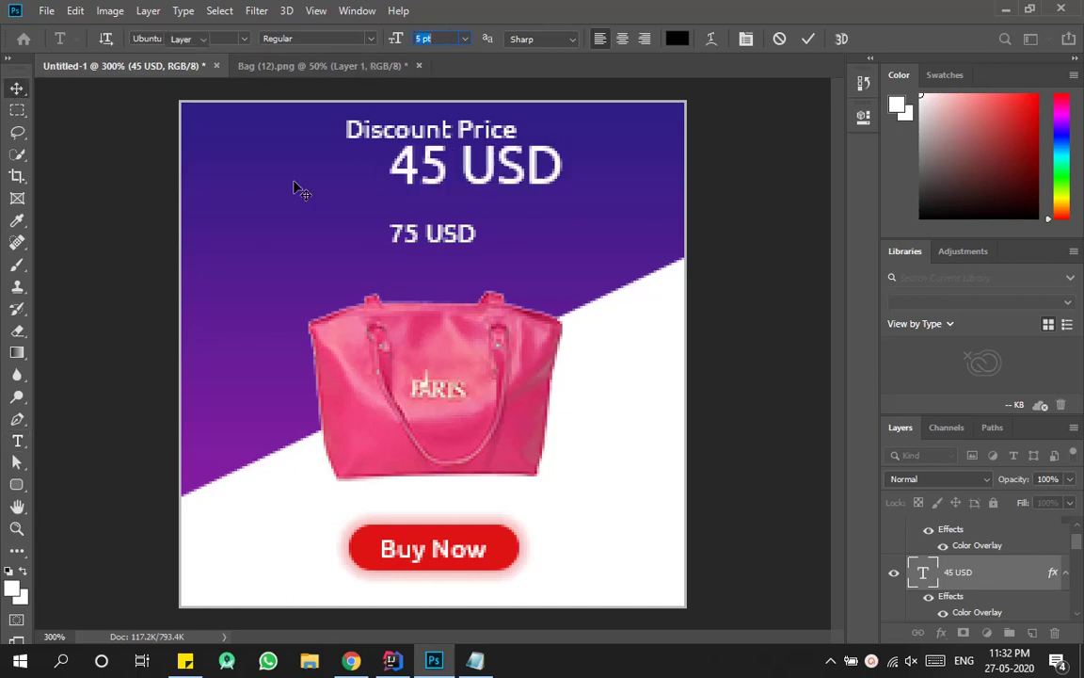
drag(412, 167, 370, 185)
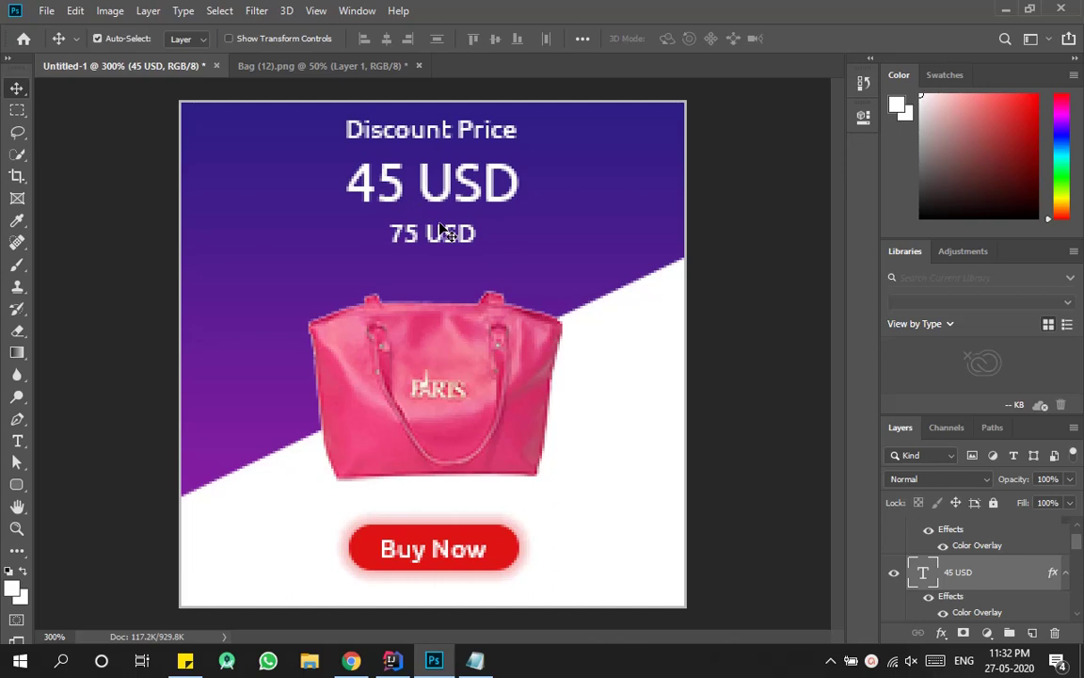
Set the Discount Price text to 2 pt, recentre it above the price and nudge the 45 USD text slightly upward.
click(434, 138)
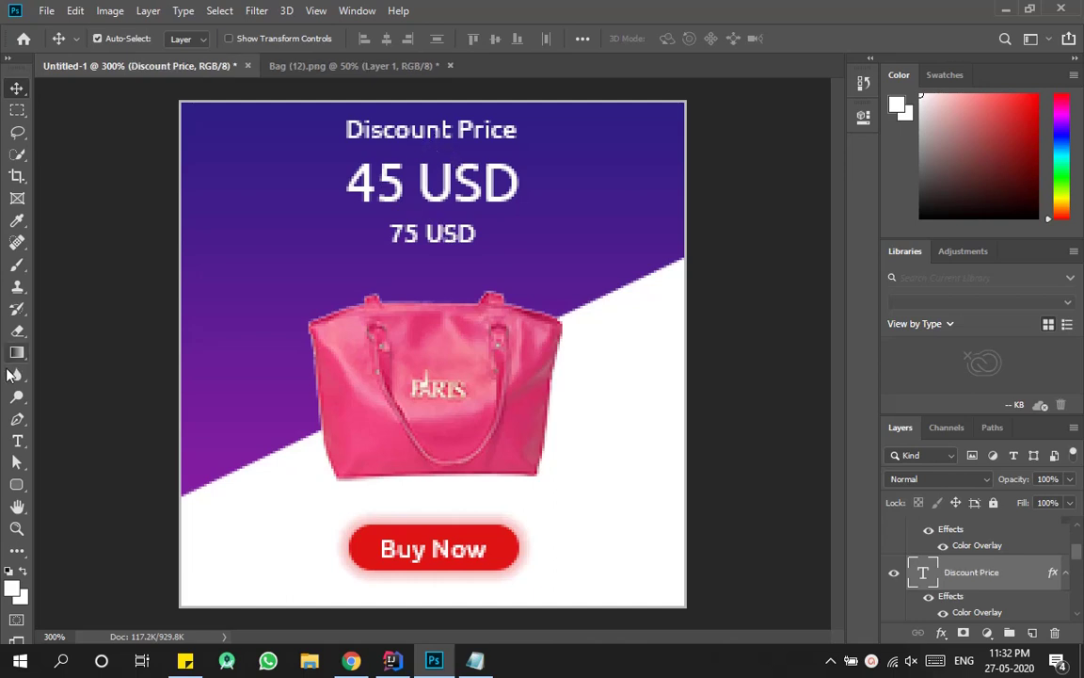
key(t)
click(415, 134)
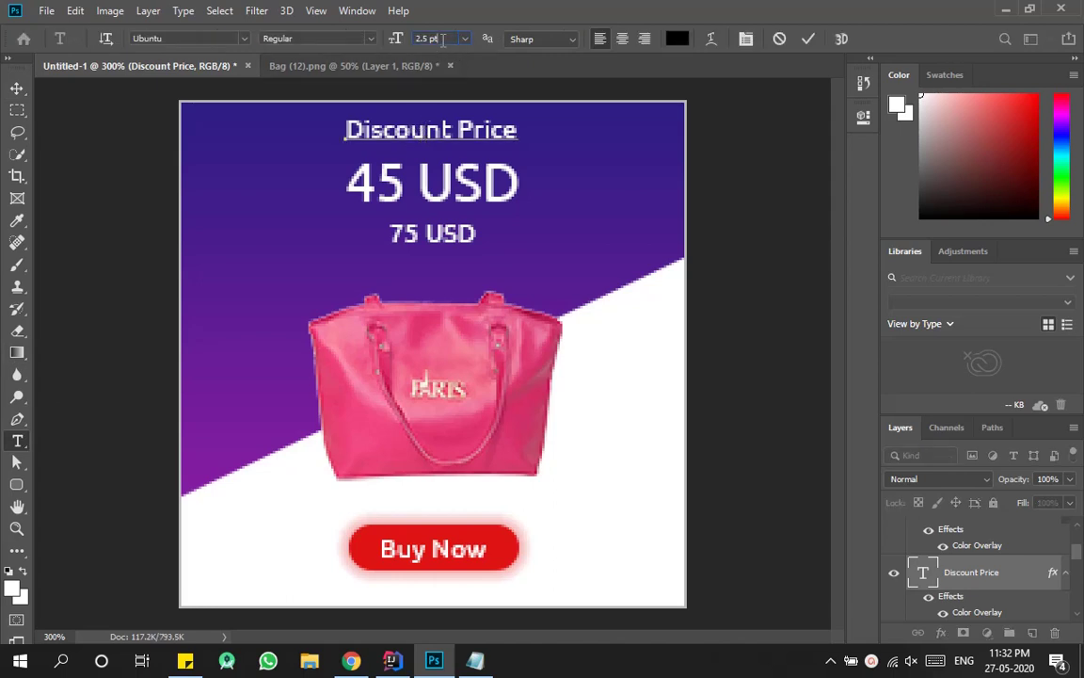
key(Down)
click(443, 39)
text(2.5)
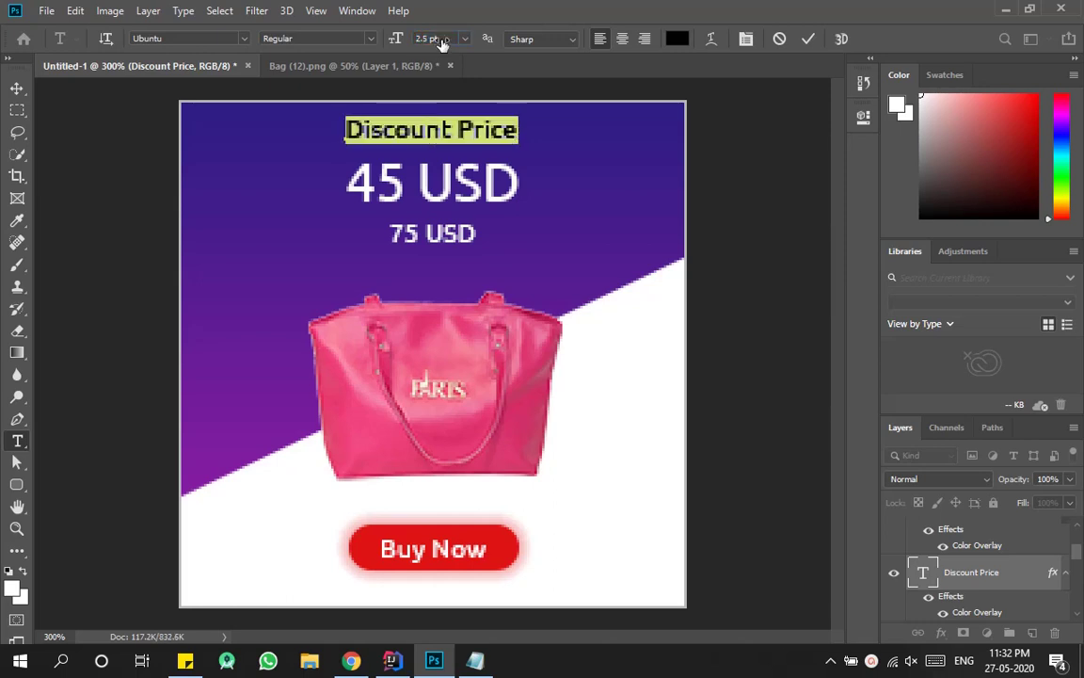
key(ctrl+z)
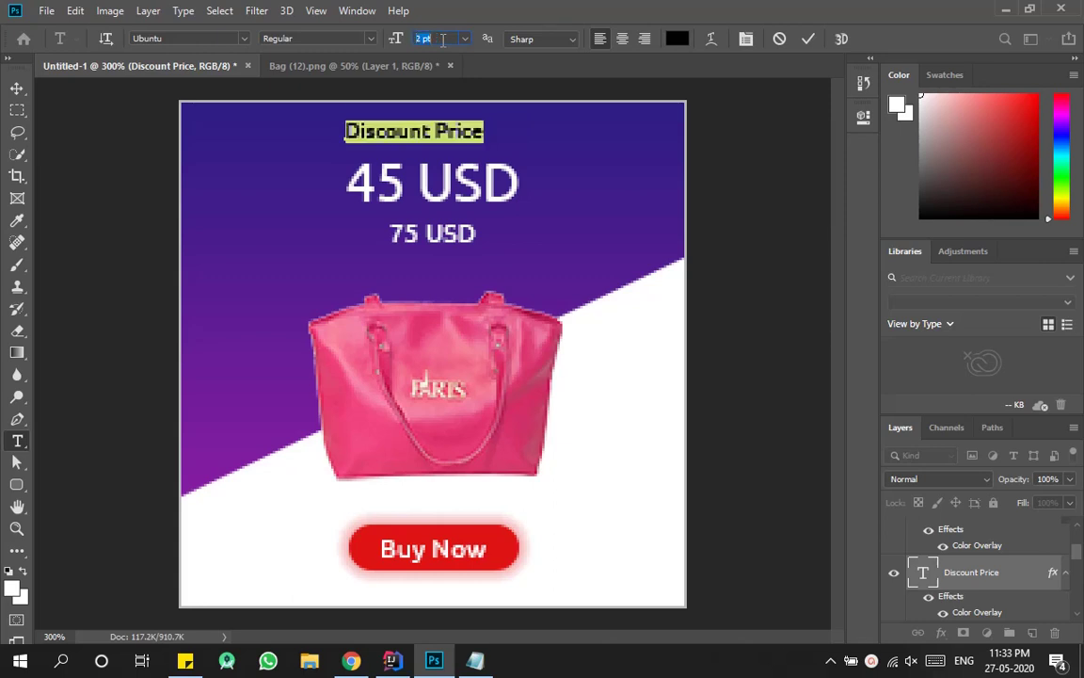
click(17, 89)
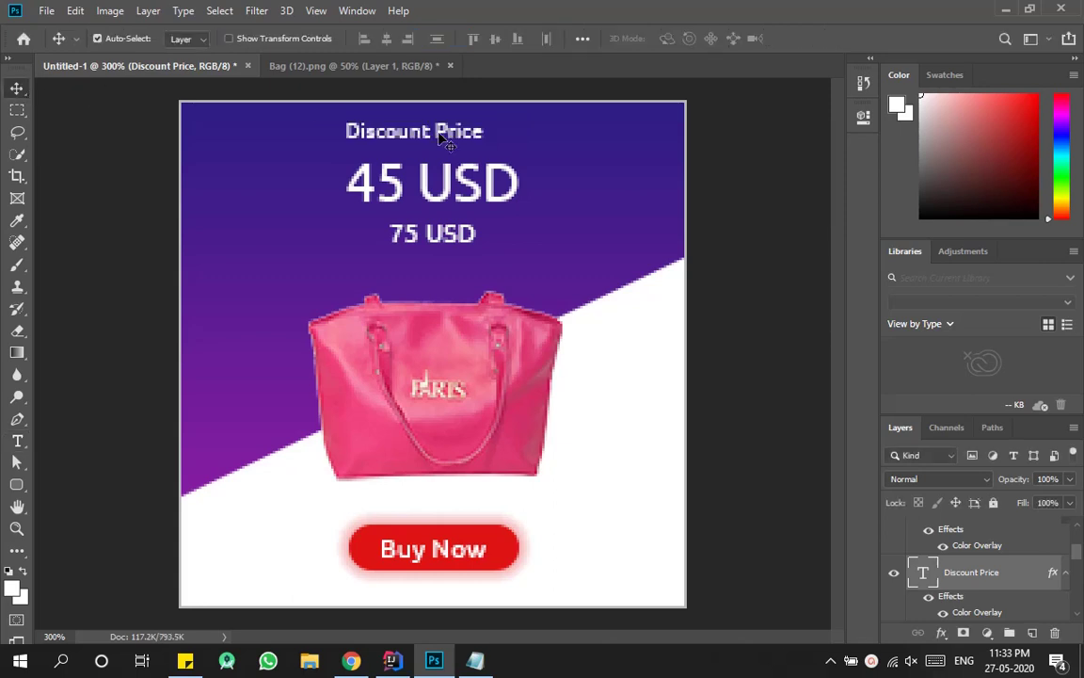
drag(440, 133, 459, 131)
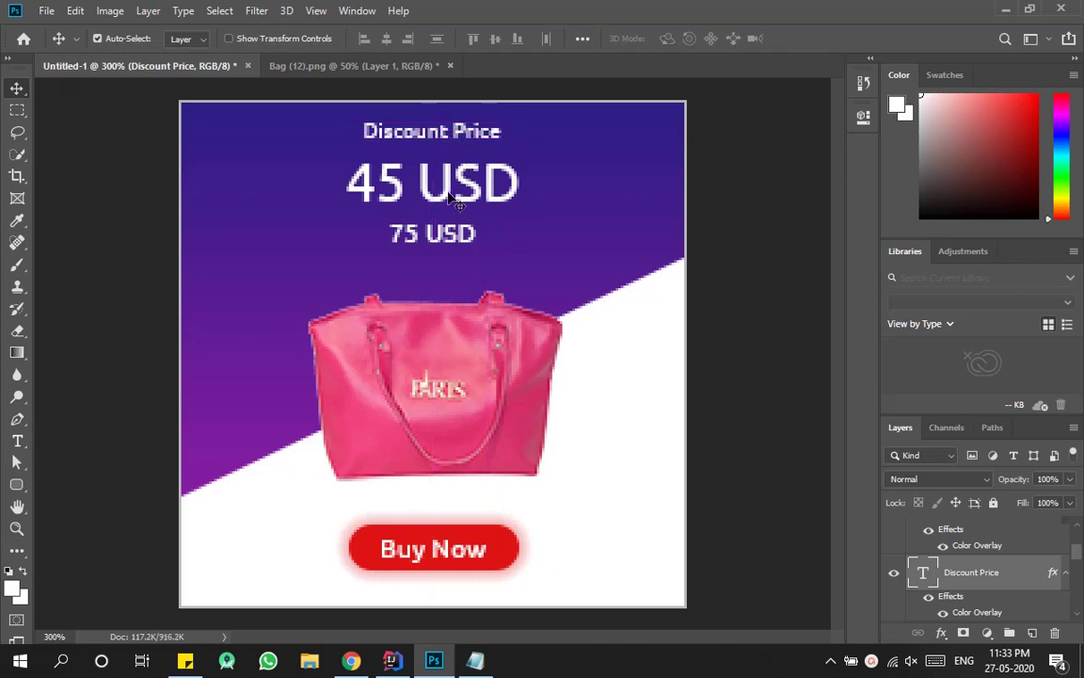
drag(451, 197, 450, 192)
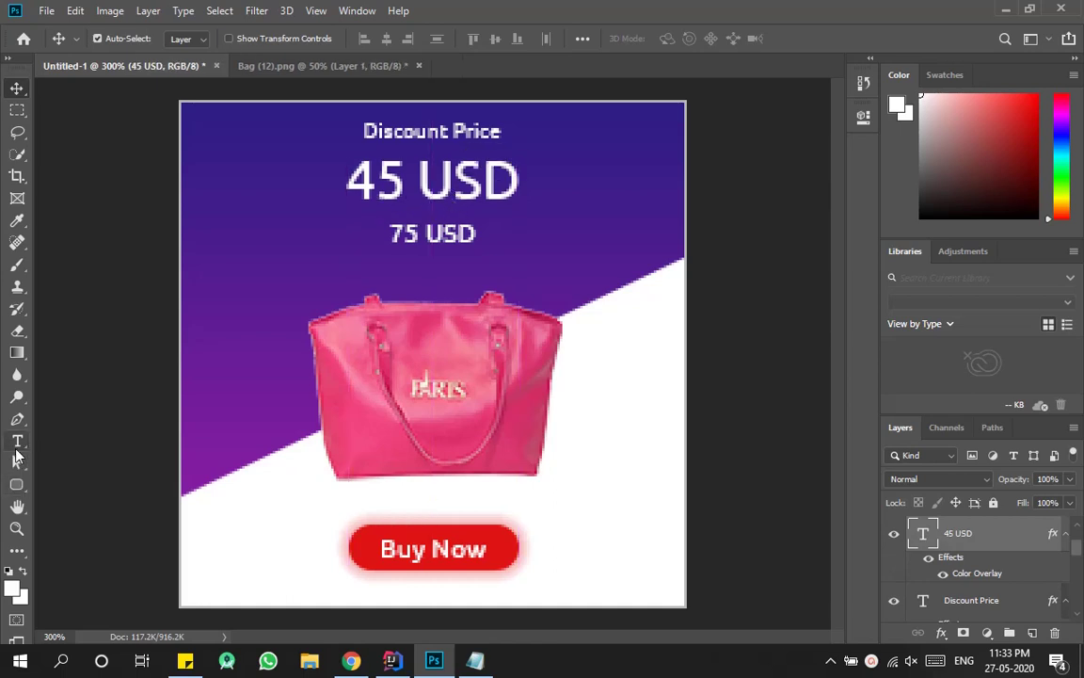
Strike through the 75 USD text with a straight horizontal white line about 41 px long and 1 px thick, replacing any slanted attempt.
click(16, 485)
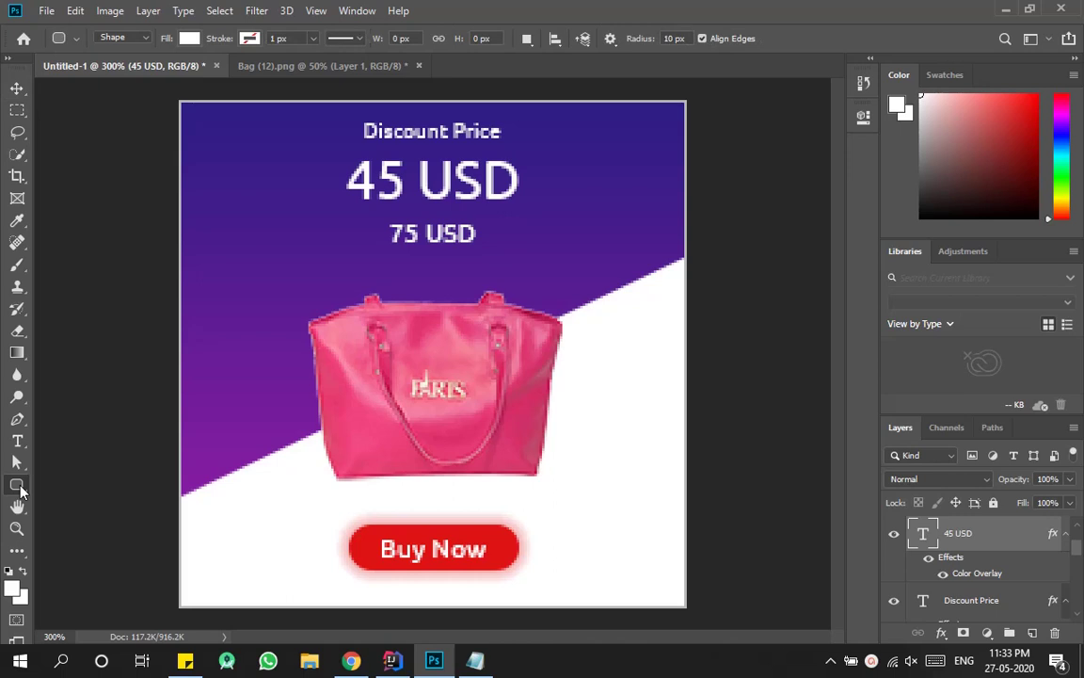
right_click(20, 489)
click(70, 549)
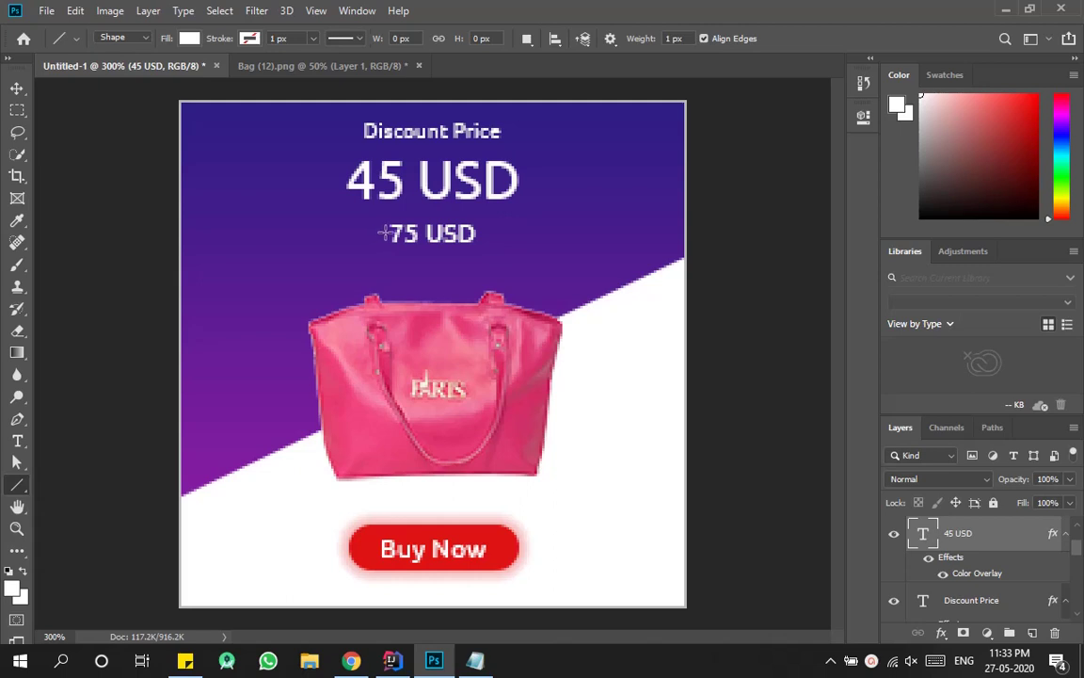
drag(381, 232, 487, 234)
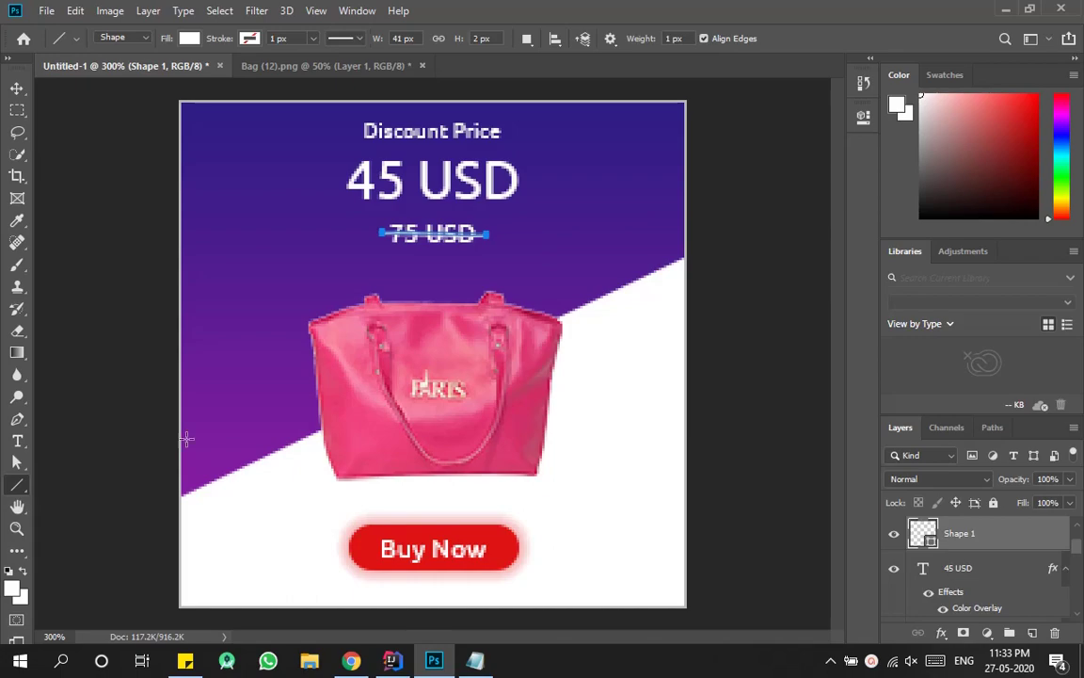
click(17, 529)
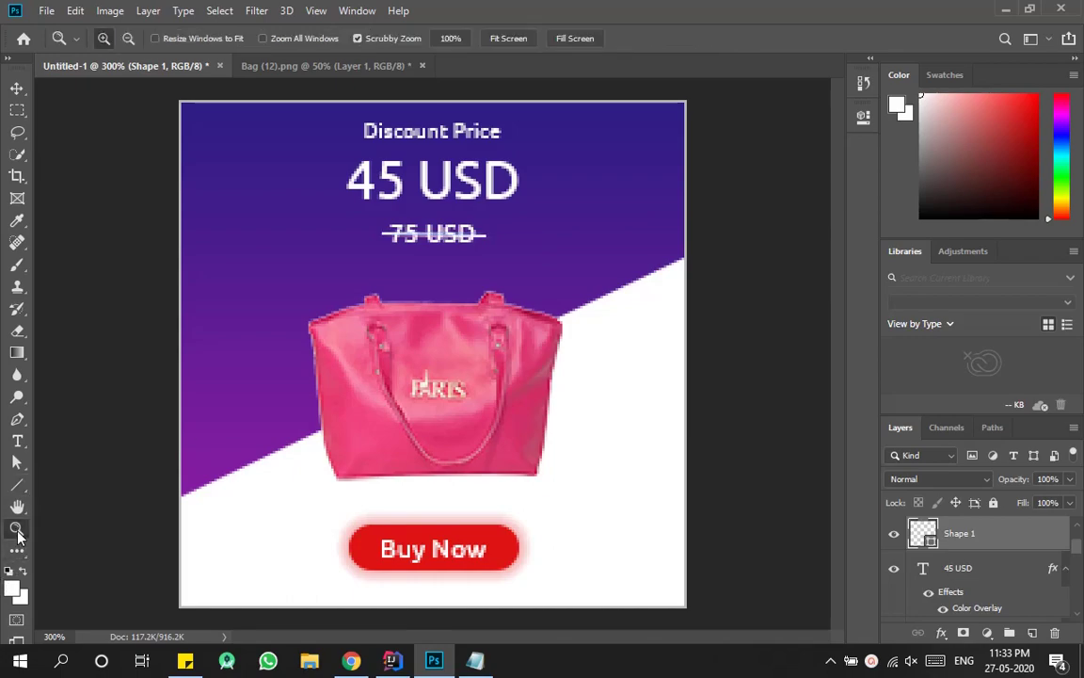
click(457, 234)
drag(457, 233, 464, 231)
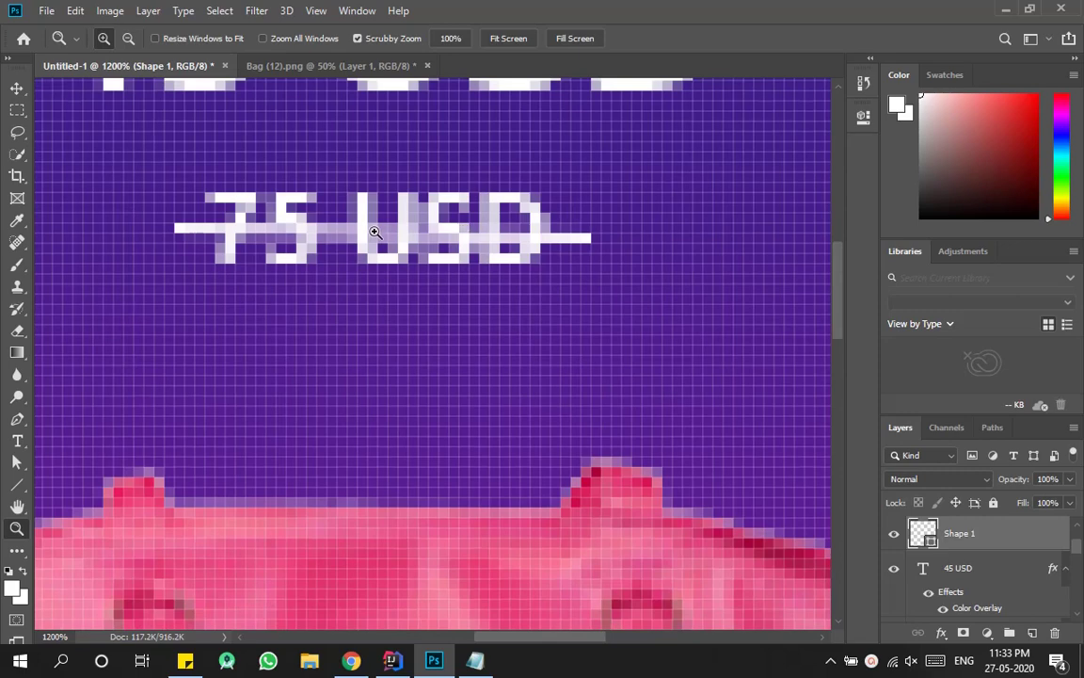
key(Delete)
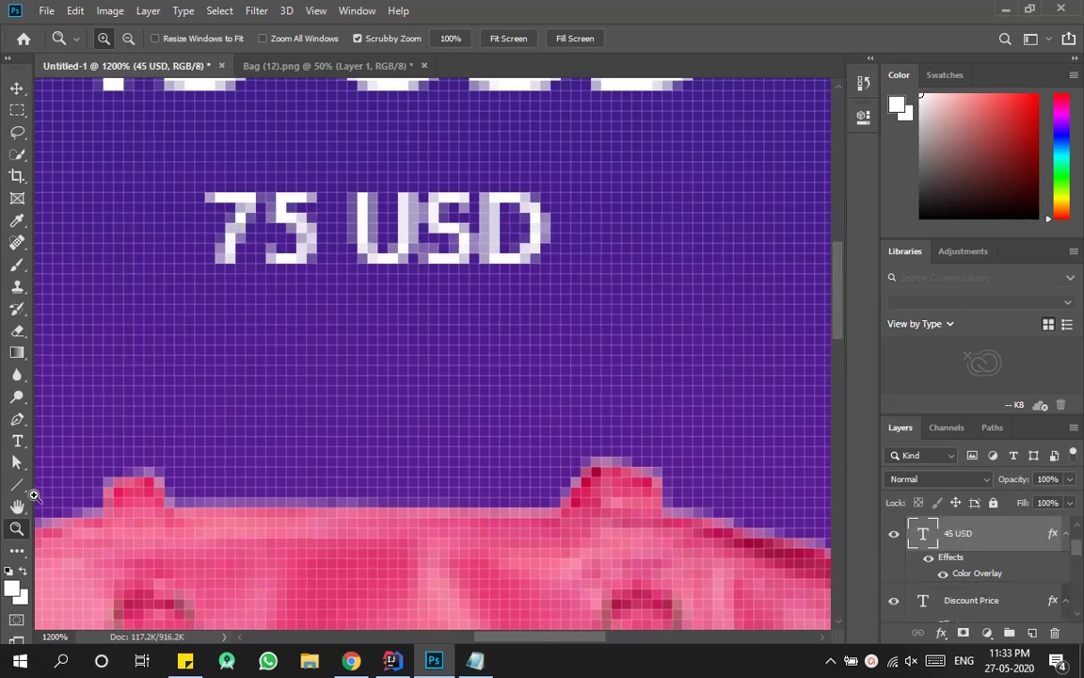
click(17, 487)
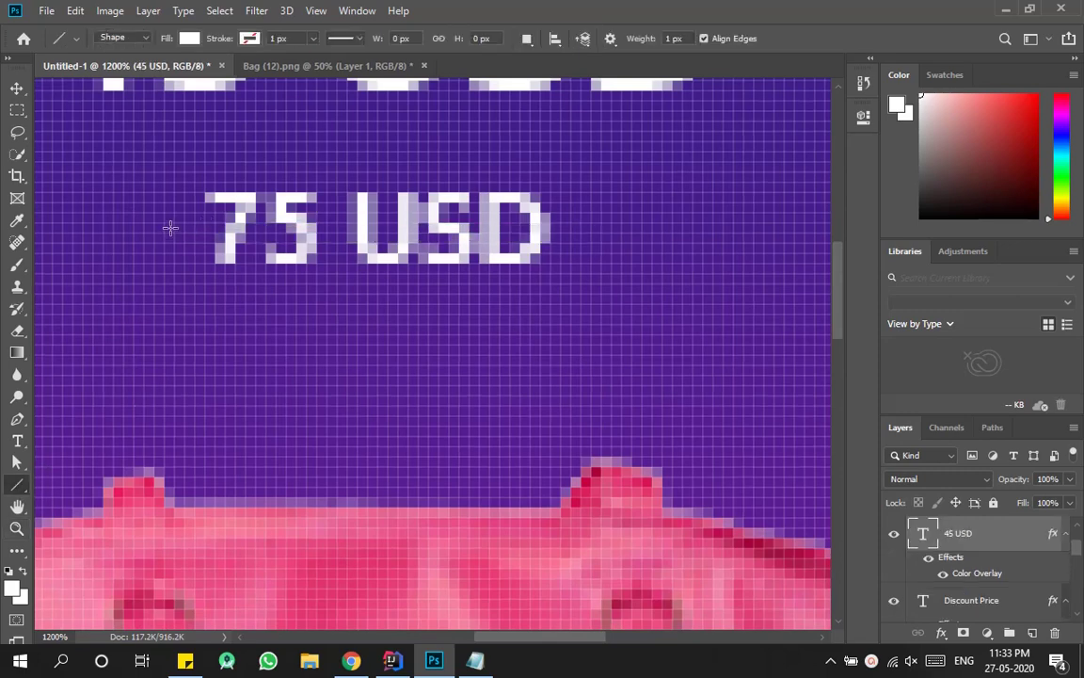
drag(171, 227, 591, 227)
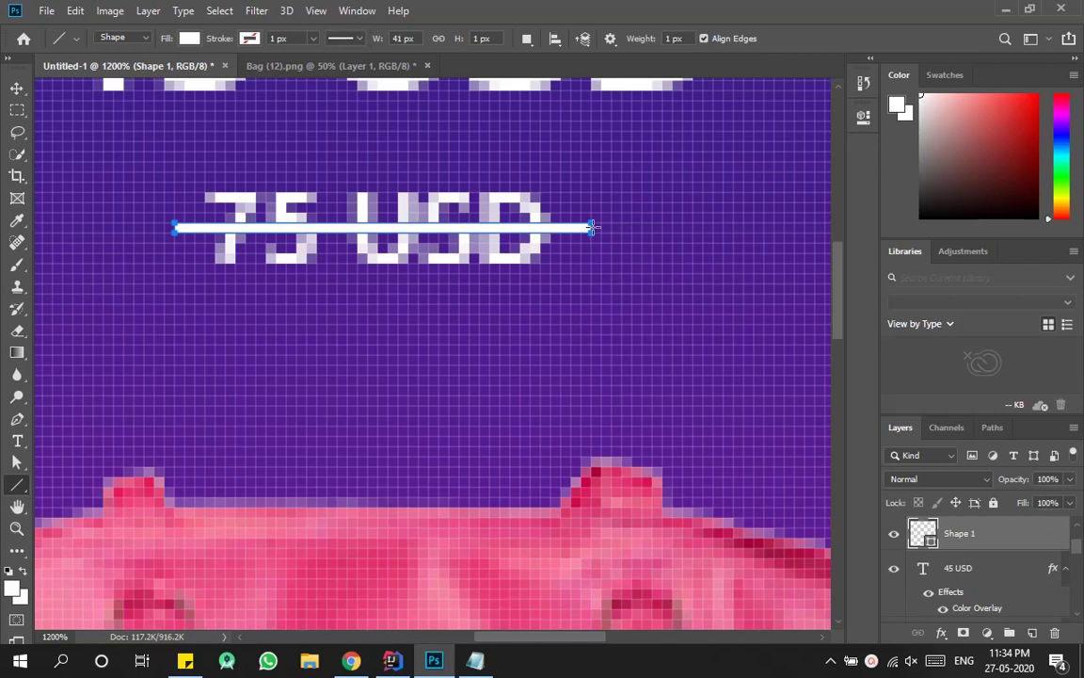
Export the finished ad as a JPG file named Ad in the product folder on the Desktop.
double_click(17, 529)
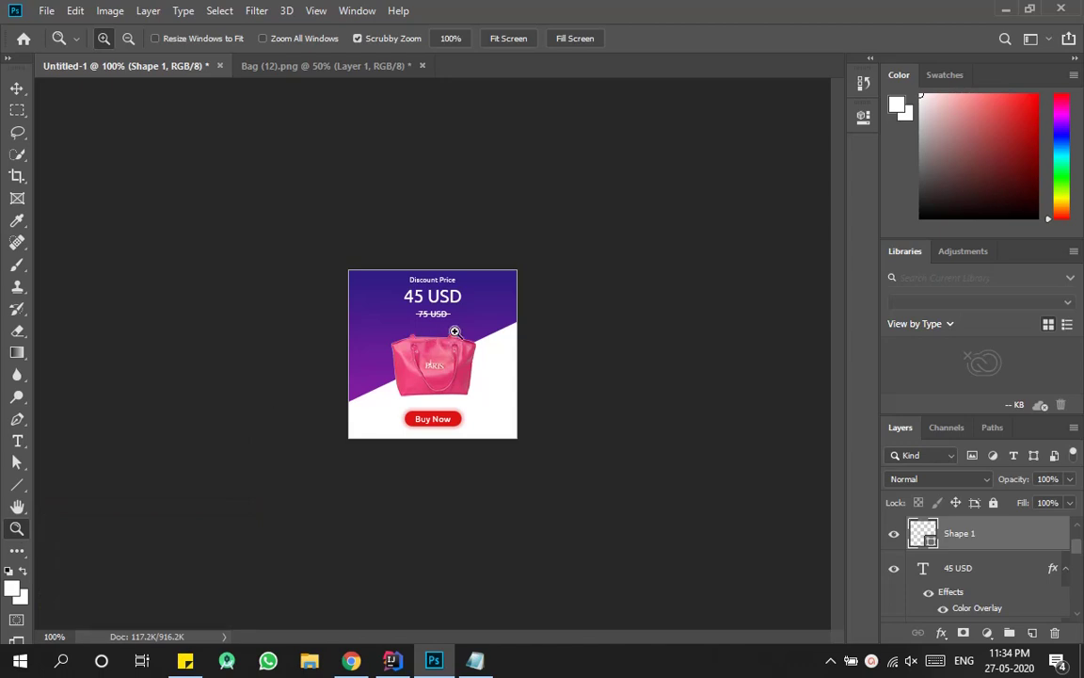
click(533, 307)
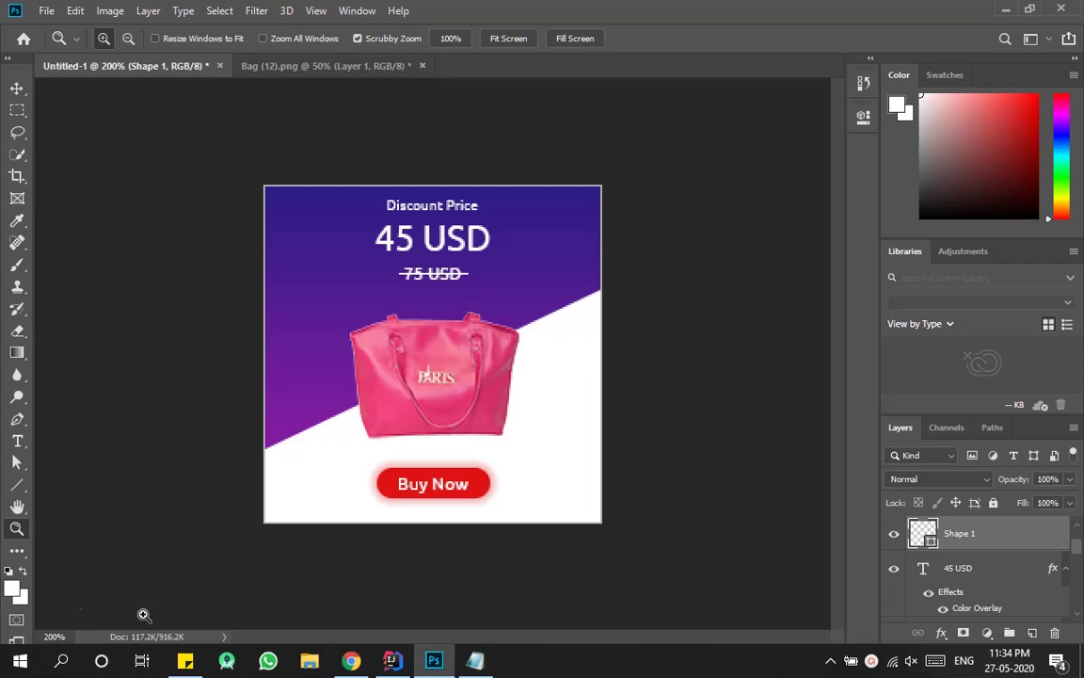
double_click(17, 530)
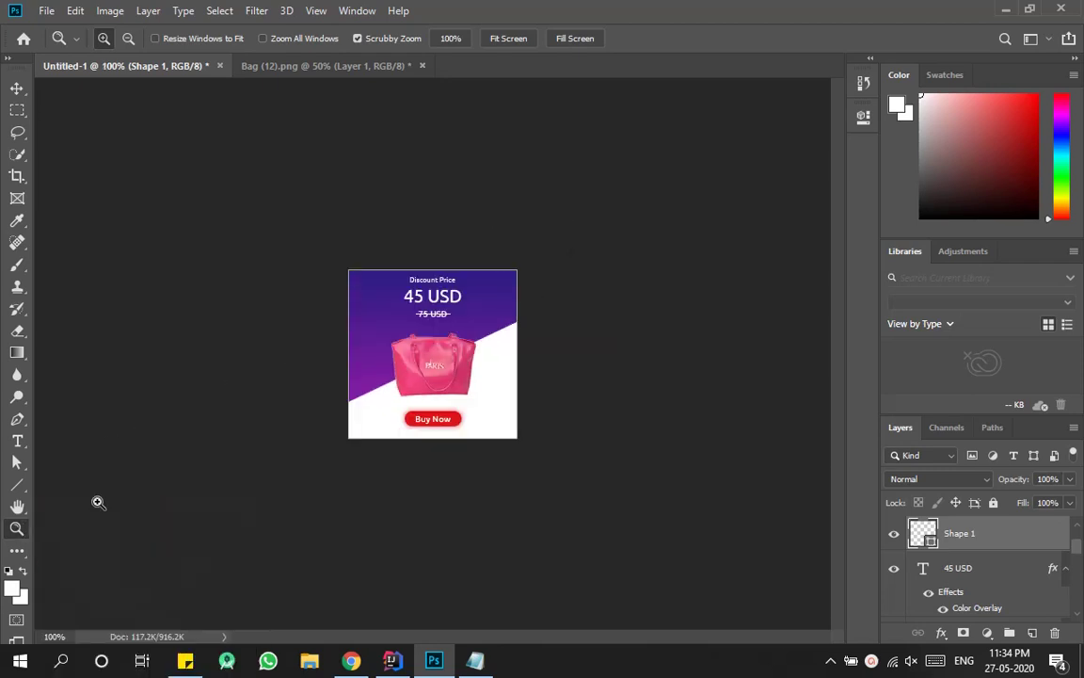
click(45, 10)
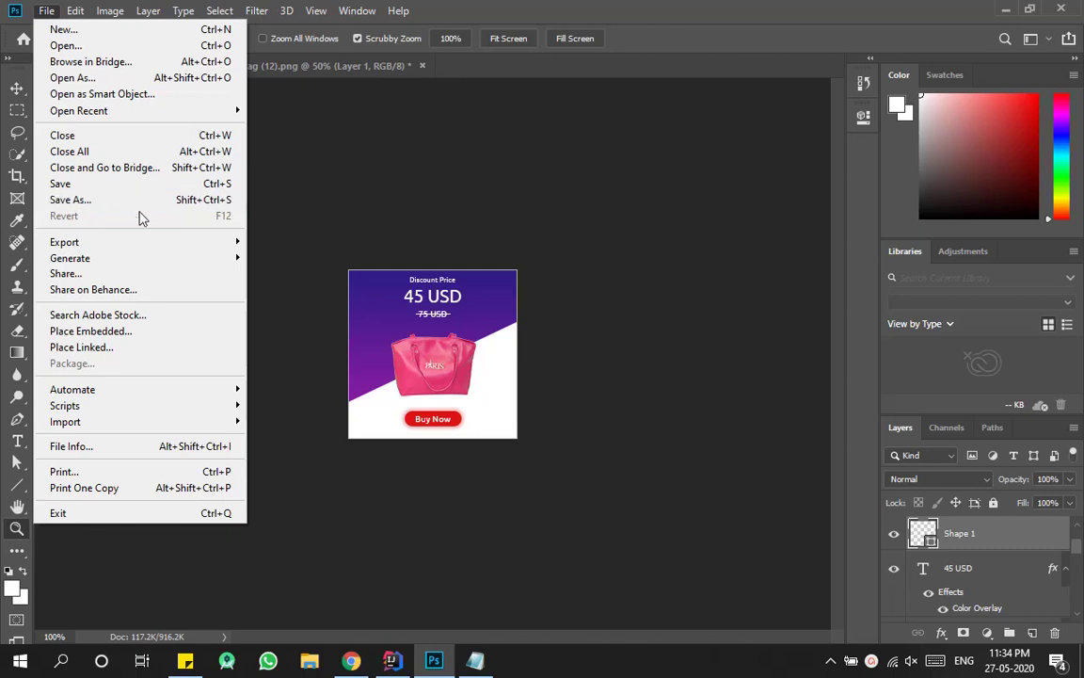
mouse_move(161, 244)
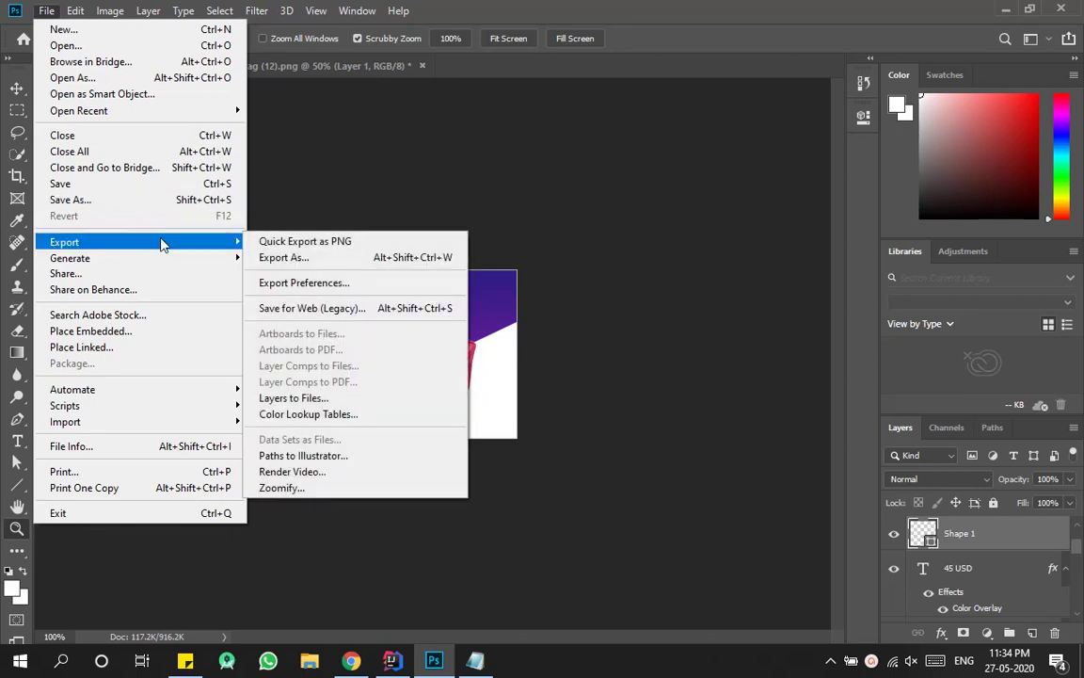
click(279, 258)
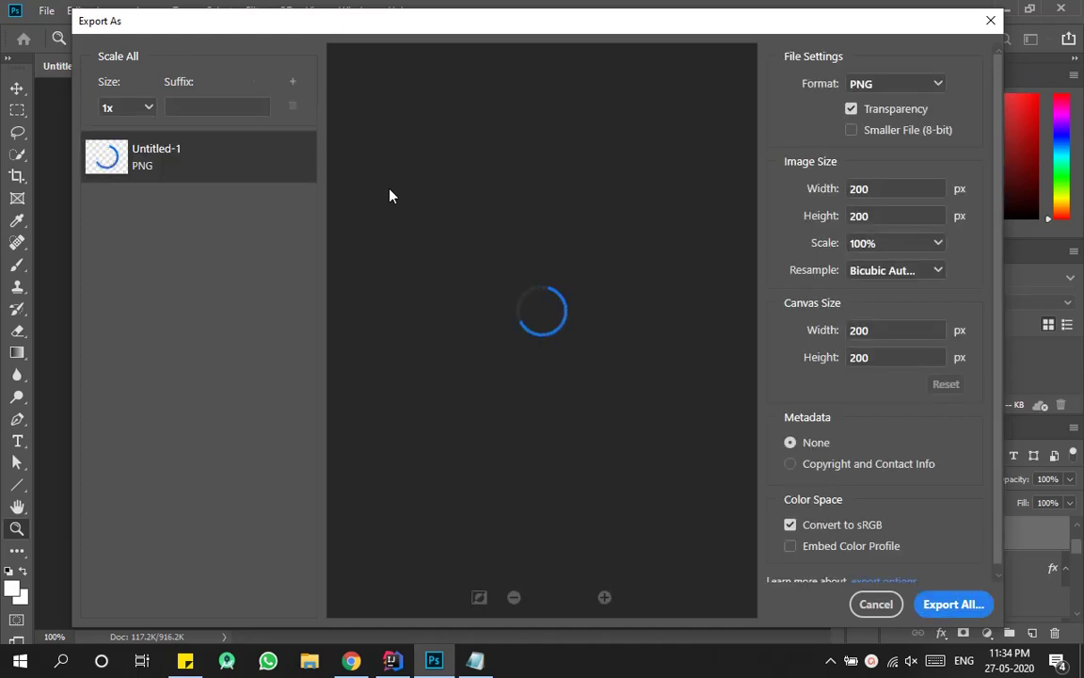
click(876, 90)
click(876, 129)
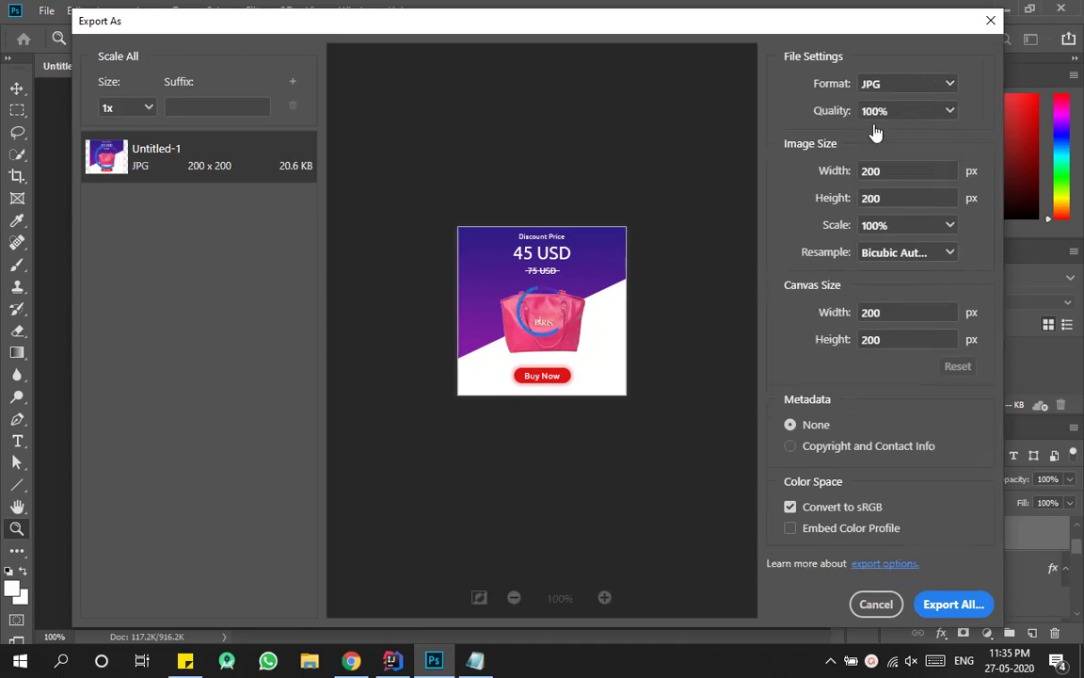
click(953, 606)
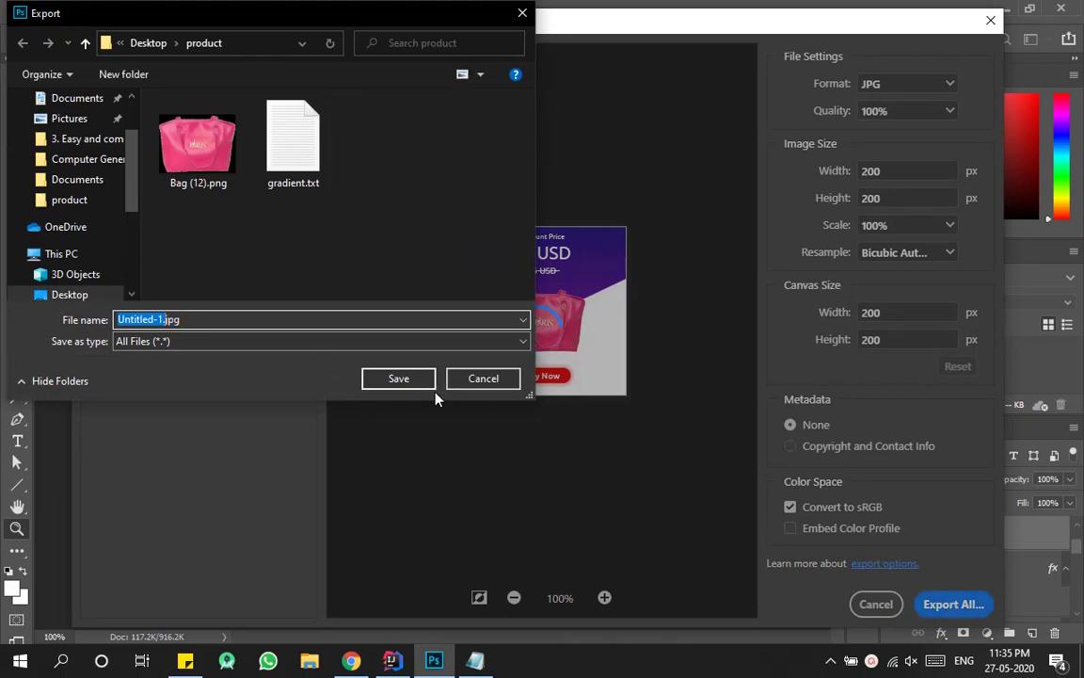
text(Ad)
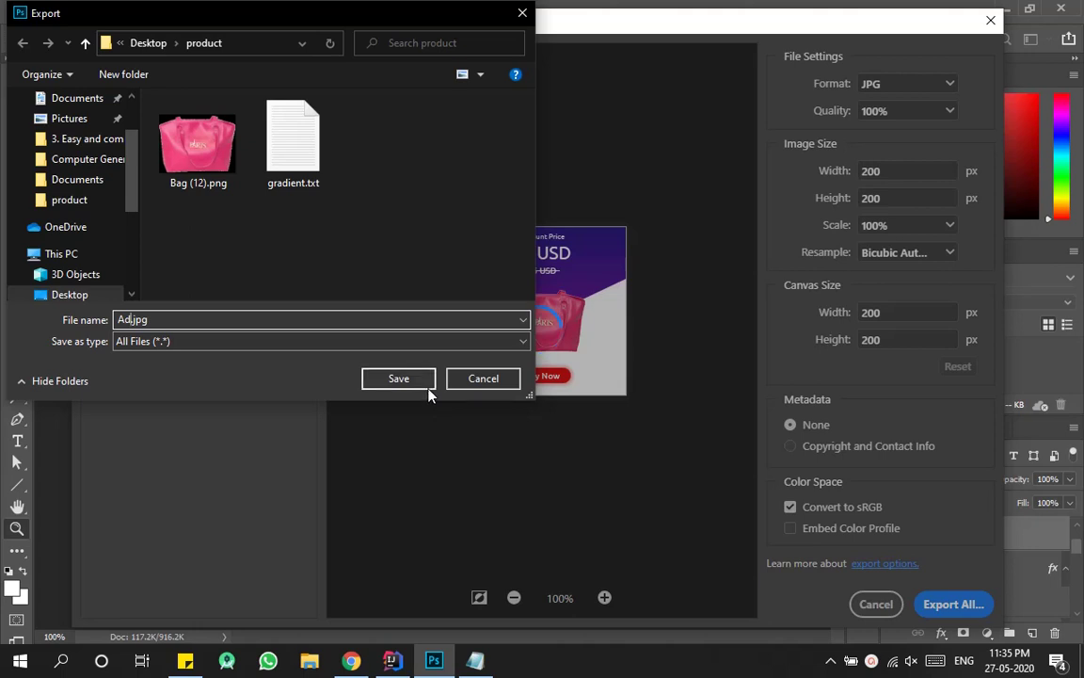
click(399, 378)
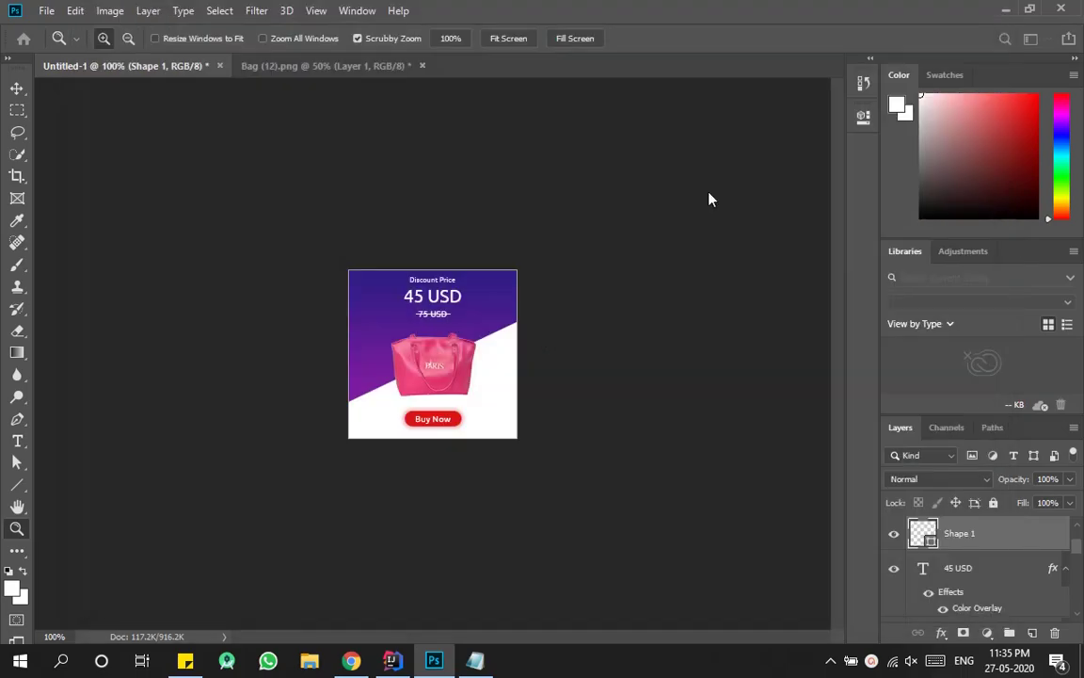
Open the exported Ad.jpg from the product folder in Photos and examine the finished advertisement.
click(1081, 660)
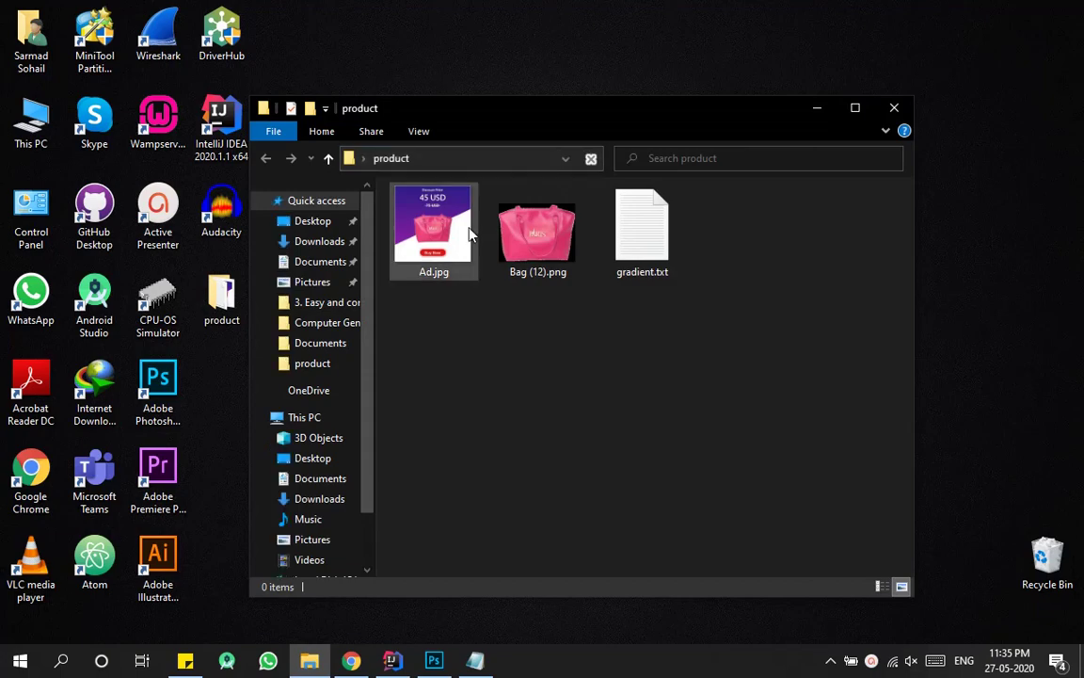
double_click(470, 235)
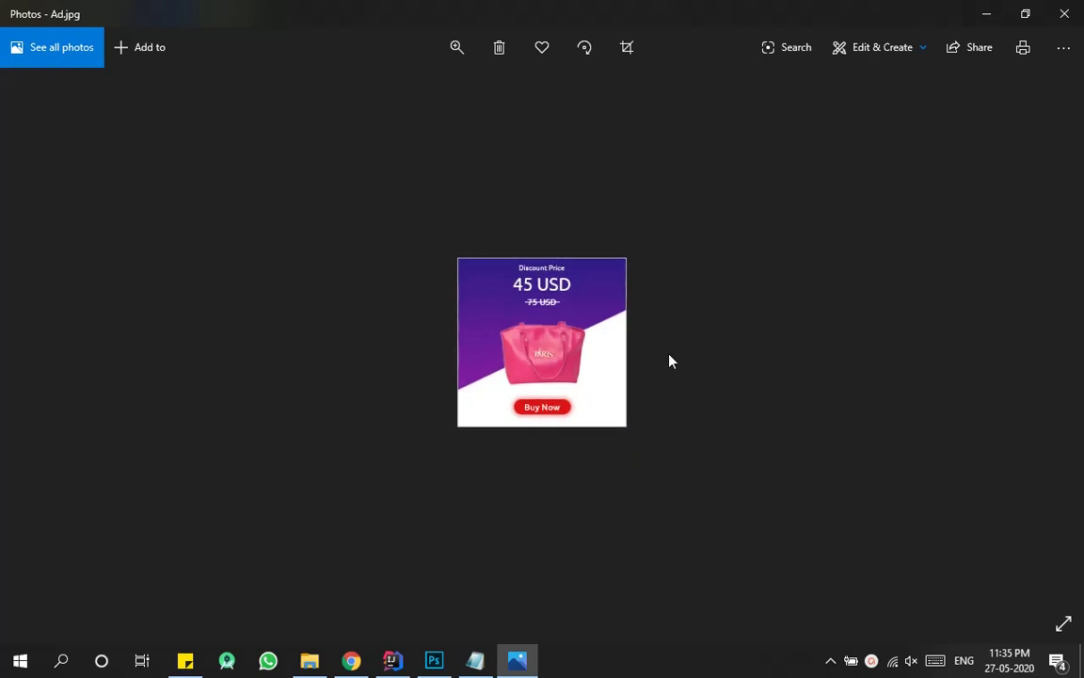
scroll(670, 360, up, 1)
scroll(670, 360, down, 1)
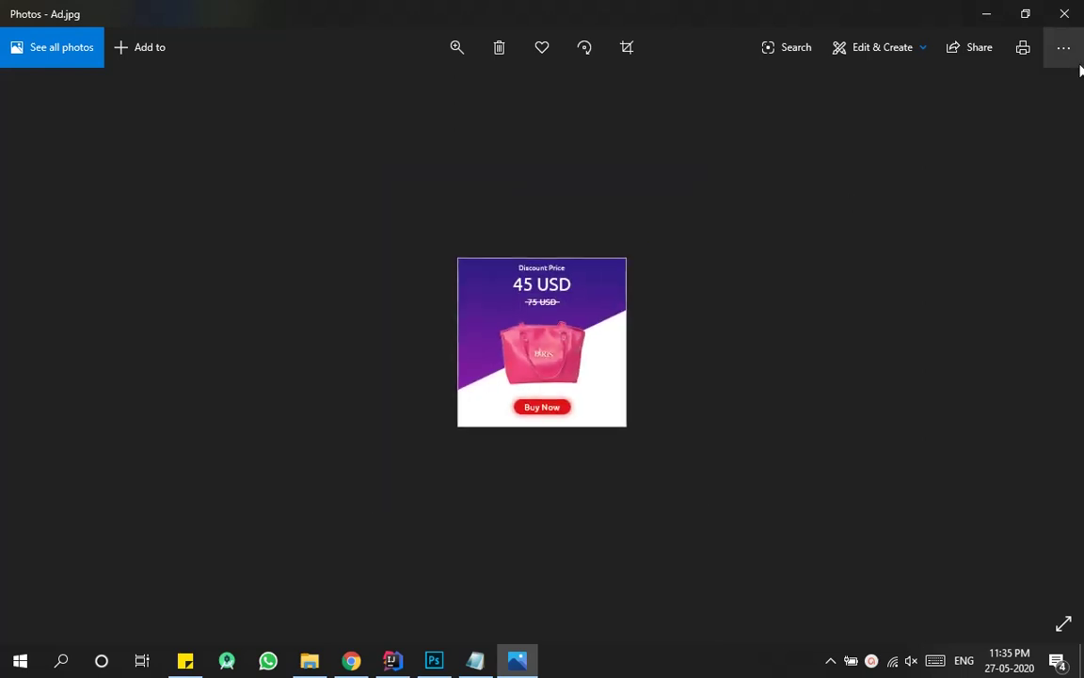
scroll(670, 360, up, 1)
scroll(670, 360, down, 1)
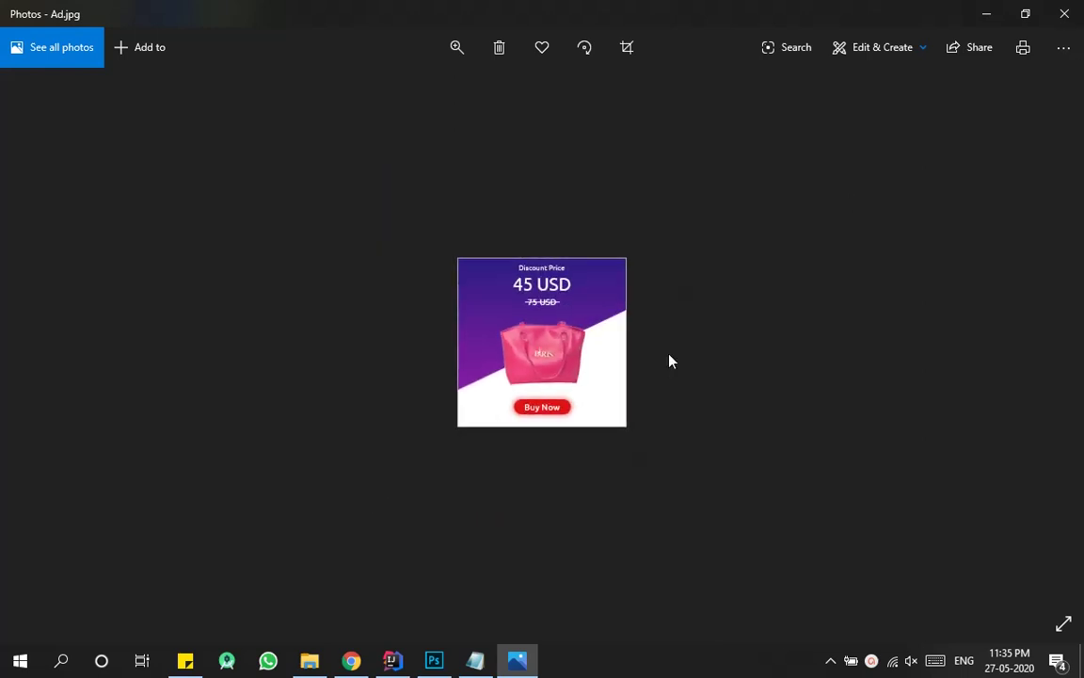
scroll(670, 361, up, 1)
scroll(670, 360, down, 1)
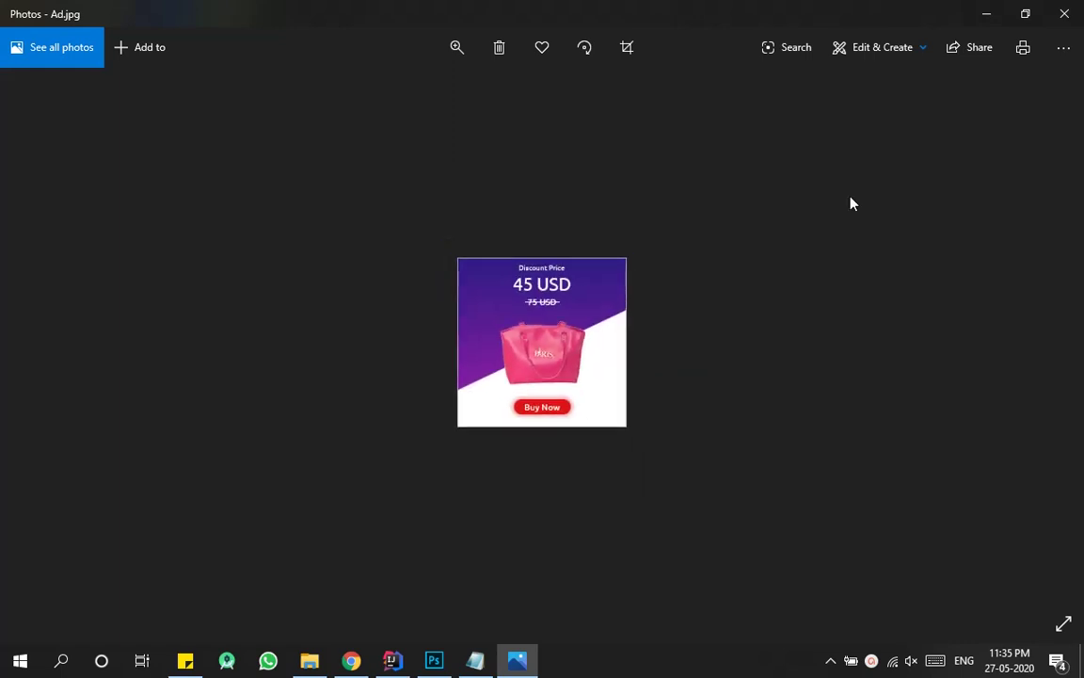